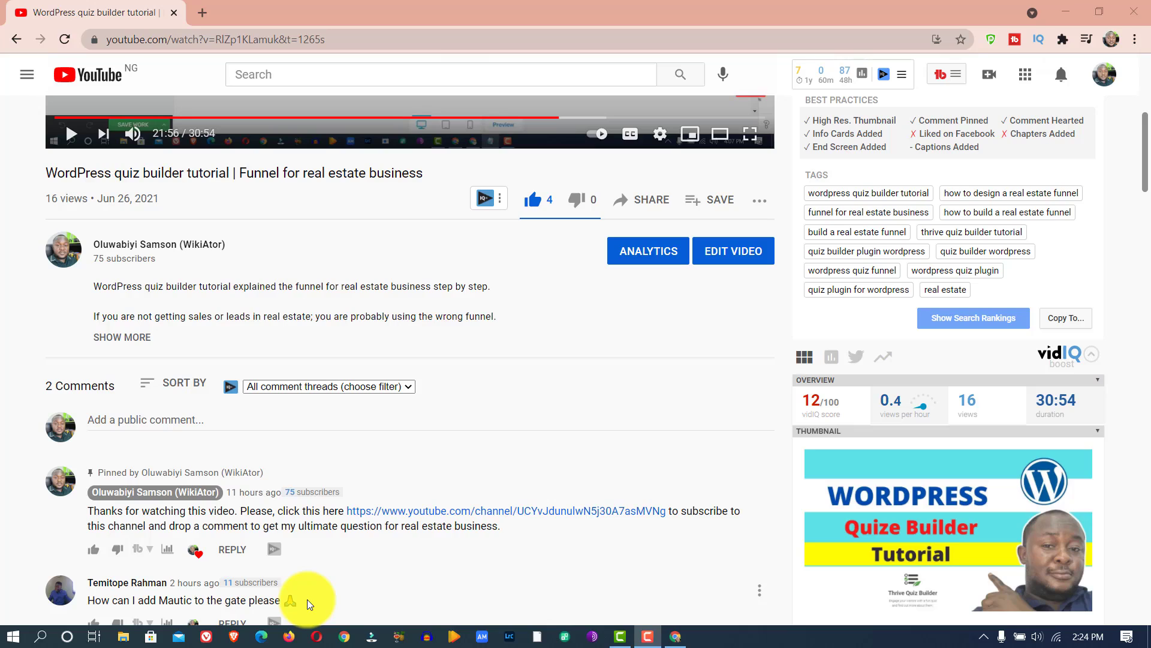
- Open the Mautic site mail.hoyesodeals.com in a new browser tab and log in to its dashboard
click(202, 13)
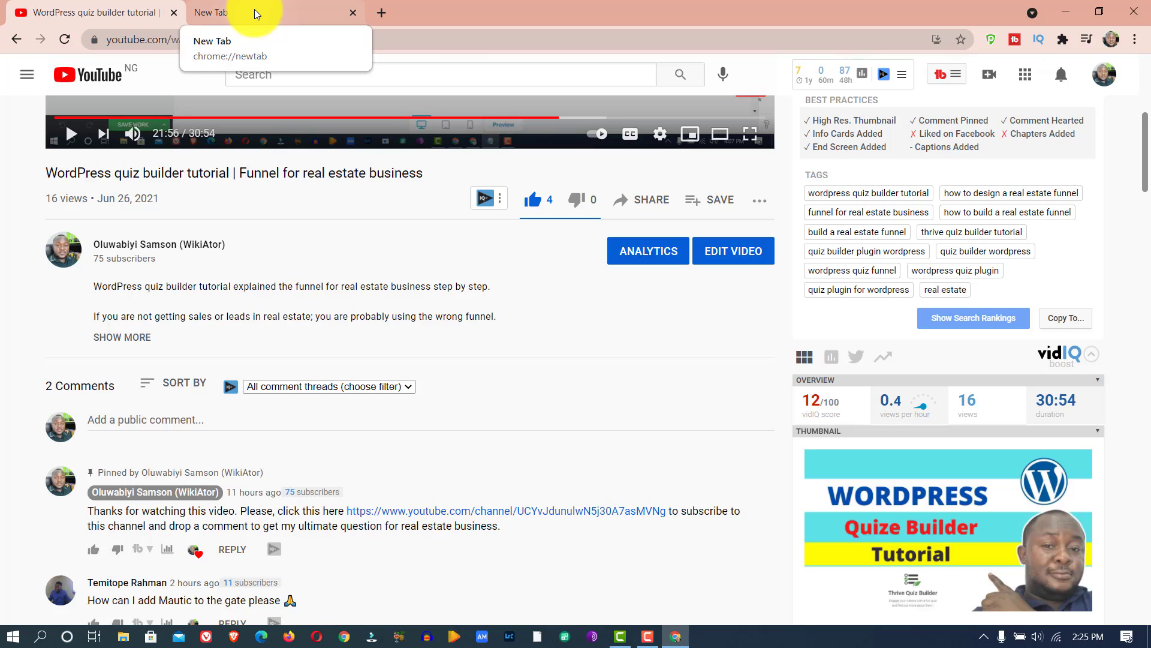
click(254, 10)
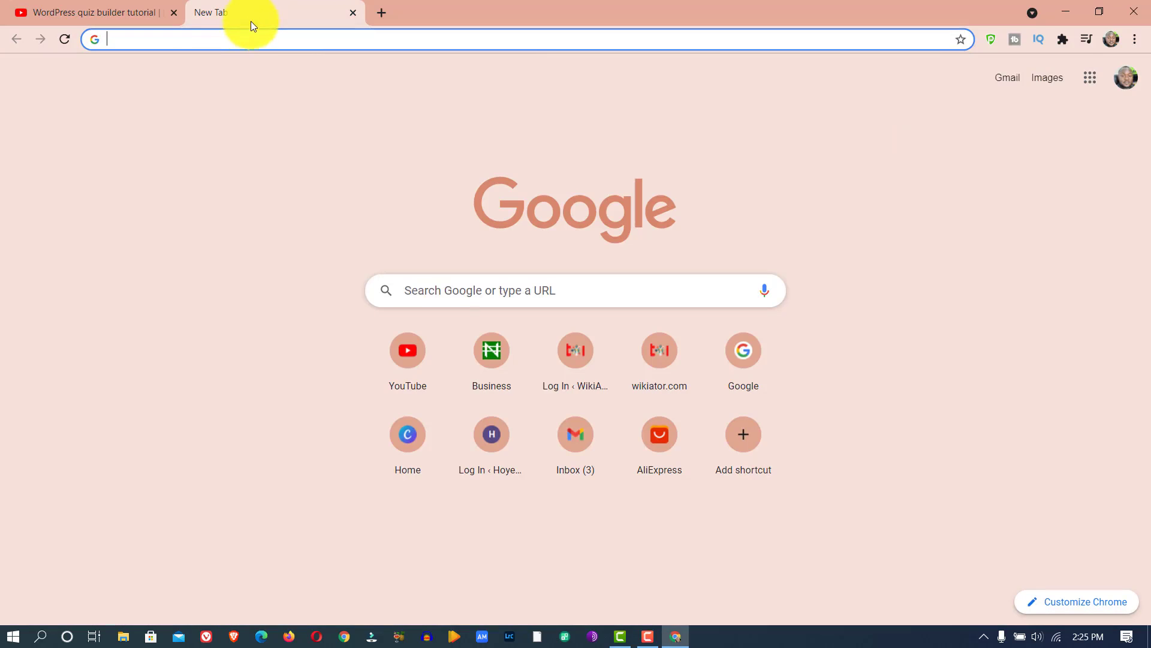
text(mail.)
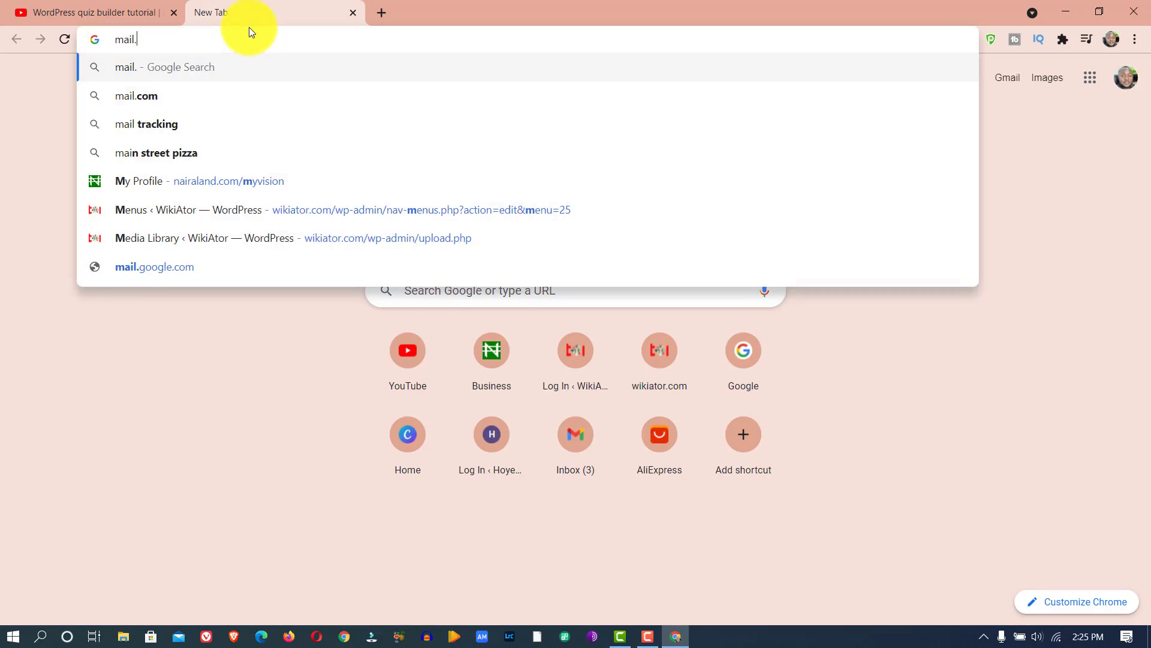
key(Return)
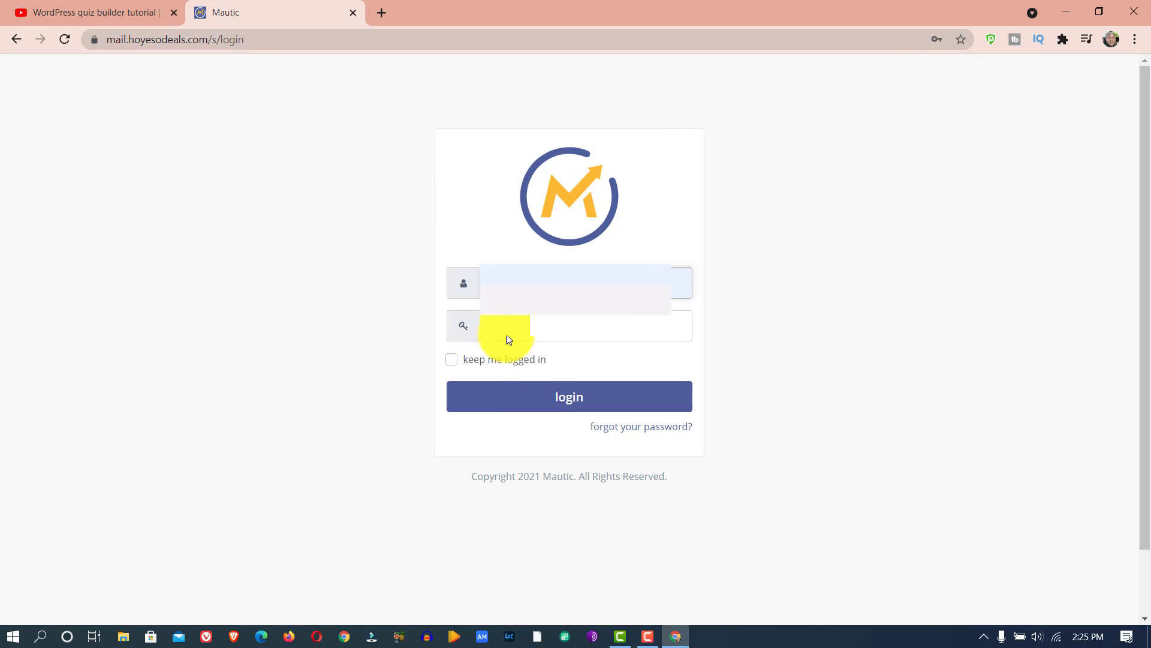
click(565, 396)
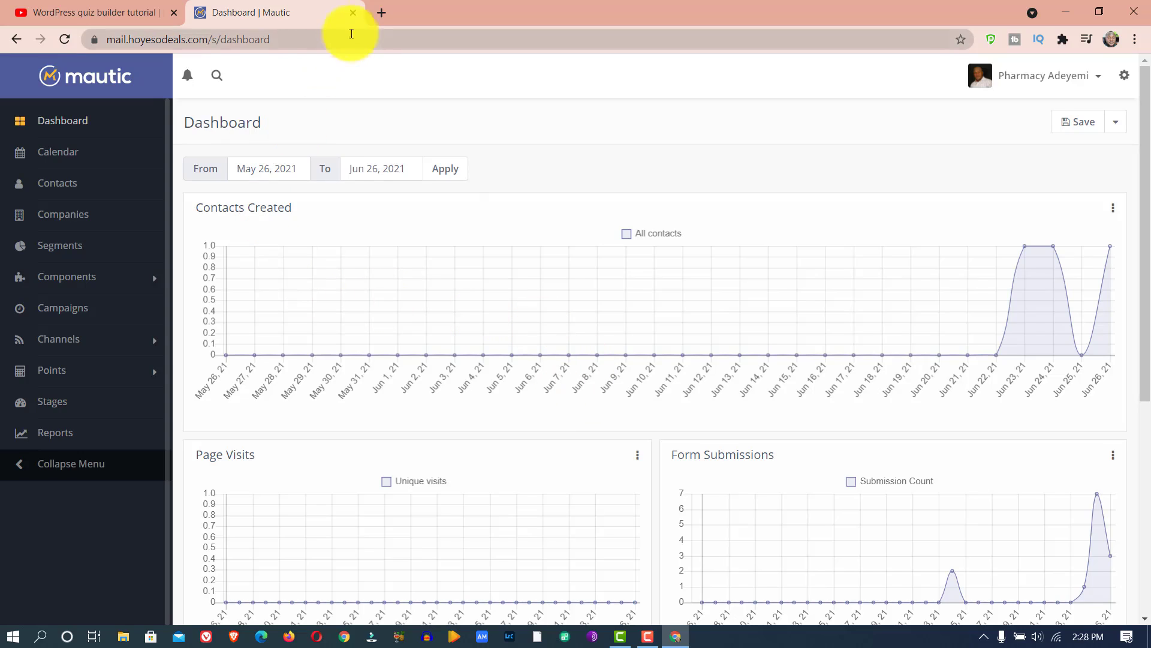
- Open the WordPress admin at hoyeso.com/wp-admin in another browser tab, and return to the Mautic dashboard
click(381, 12)
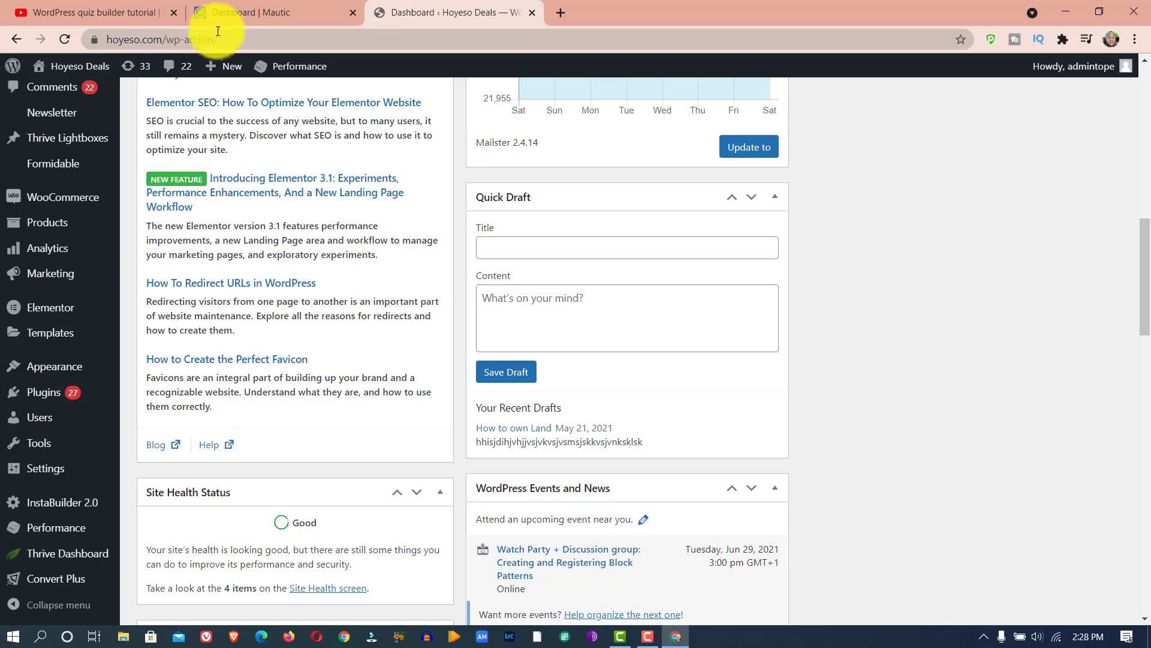
click(234, 12)
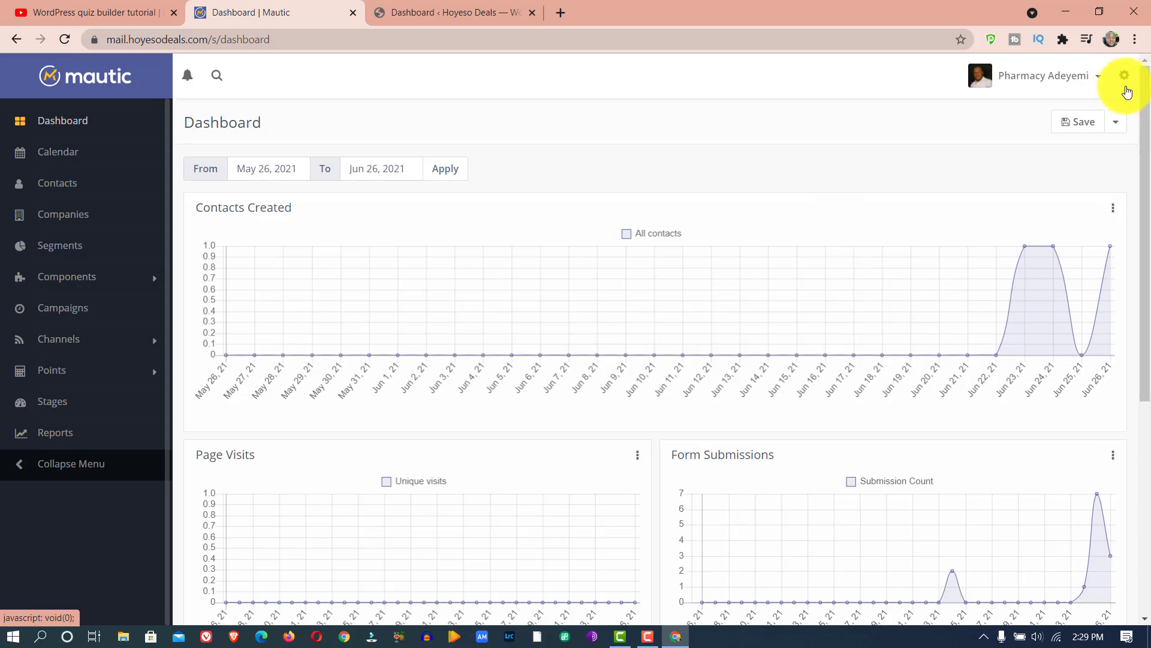
- Enable the API in Mautic's API configuration settings, and save and close the configuration
click(1125, 77)
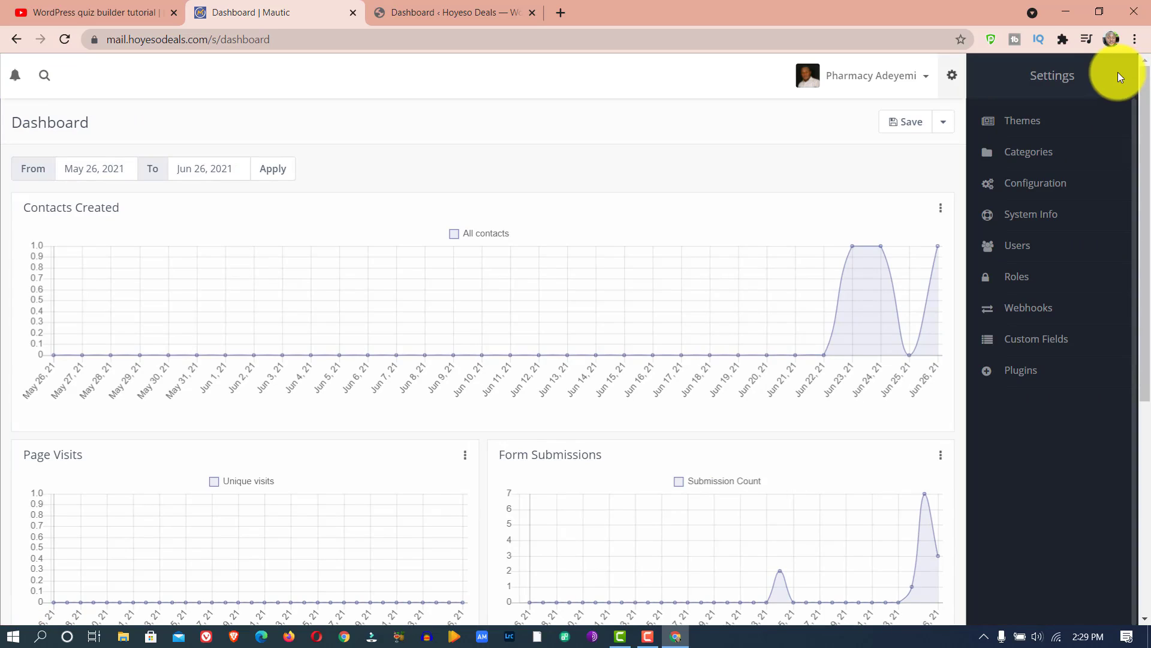
click(1046, 183)
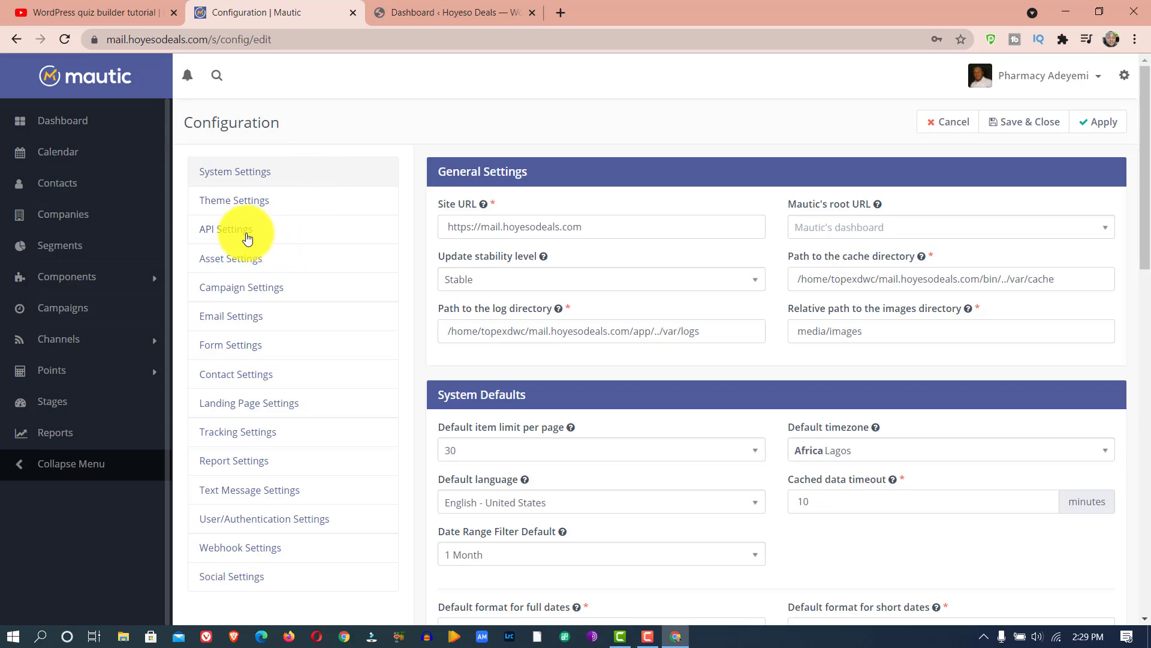
click(247, 238)
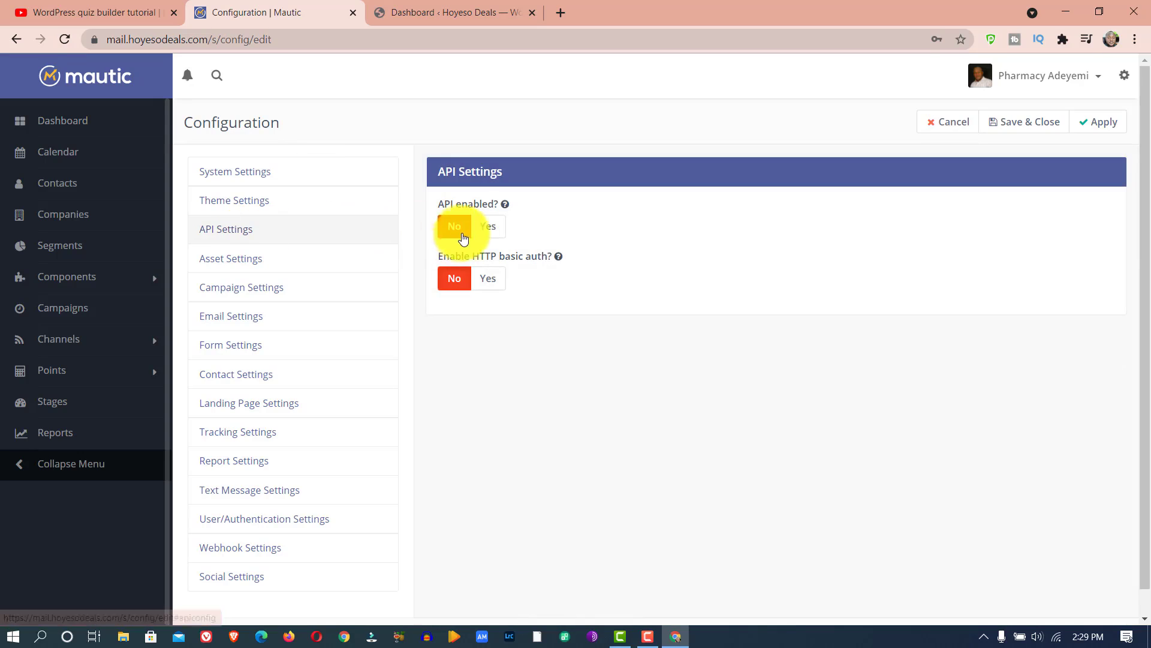
click(484, 231)
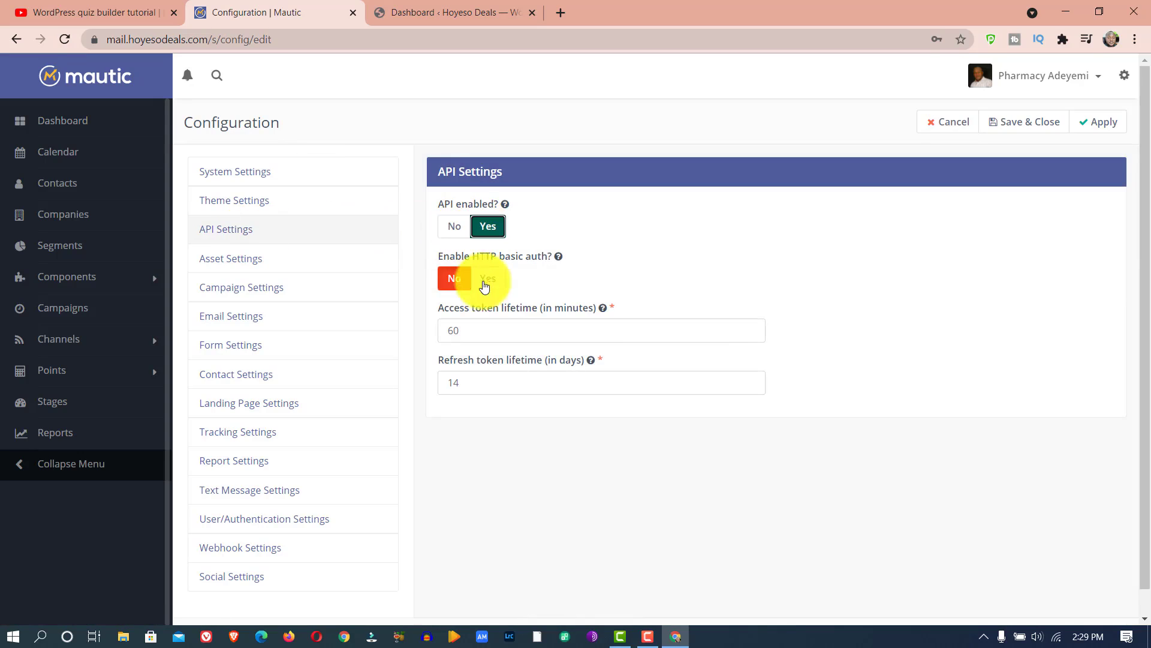
click(1042, 126)
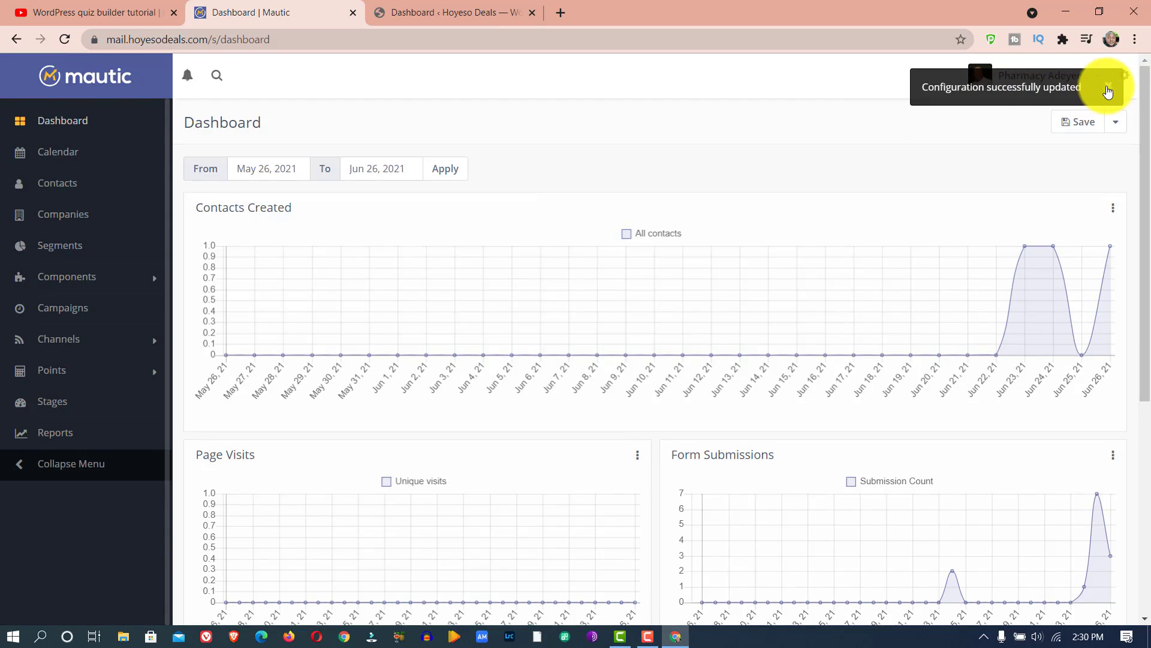
click(1108, 91)
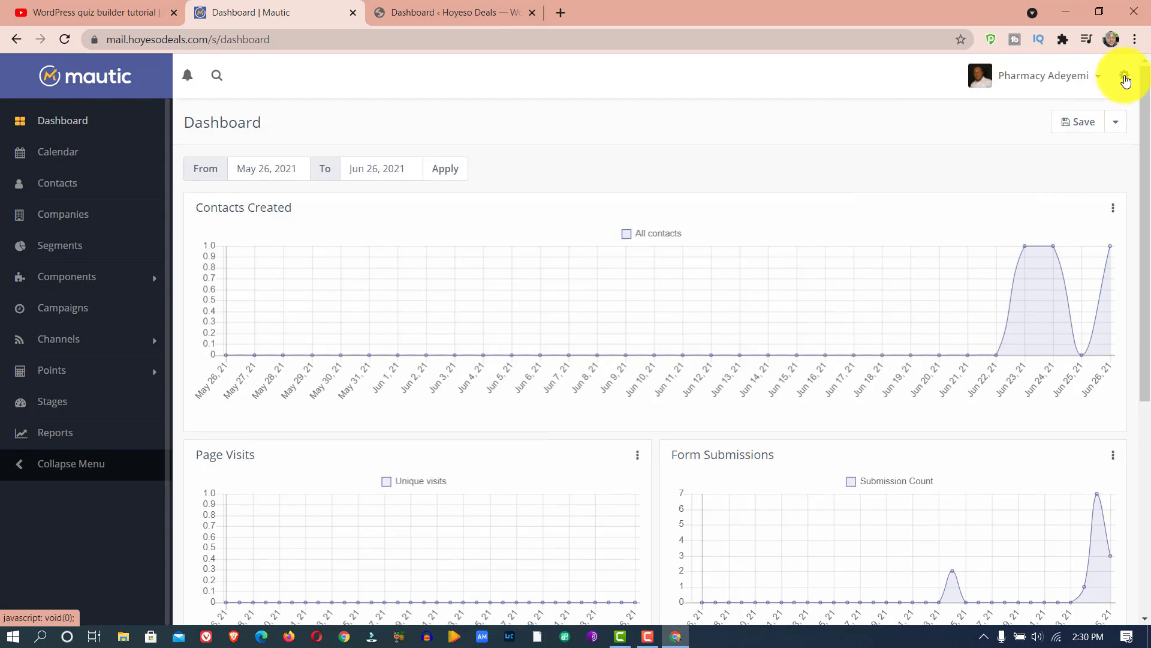
- Create and save a new Mautic API credential named "Hoyeso Thrive Quize API" using the OAuth 1.0a authorization protocol
click(1124, 79)
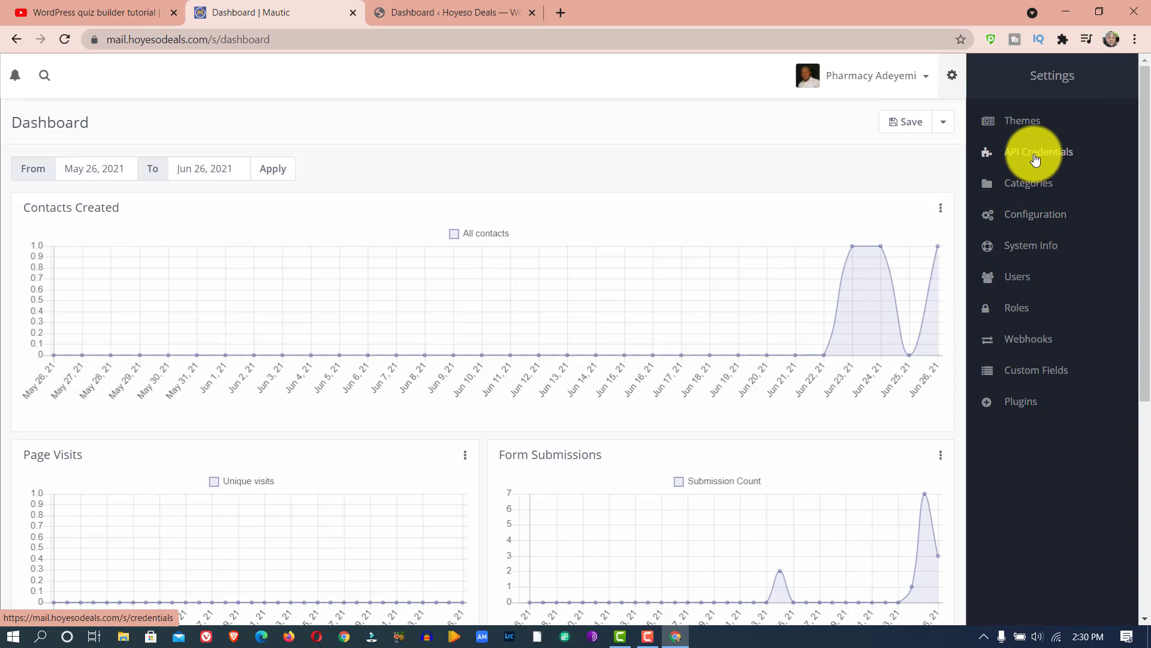
click(1036, 158)
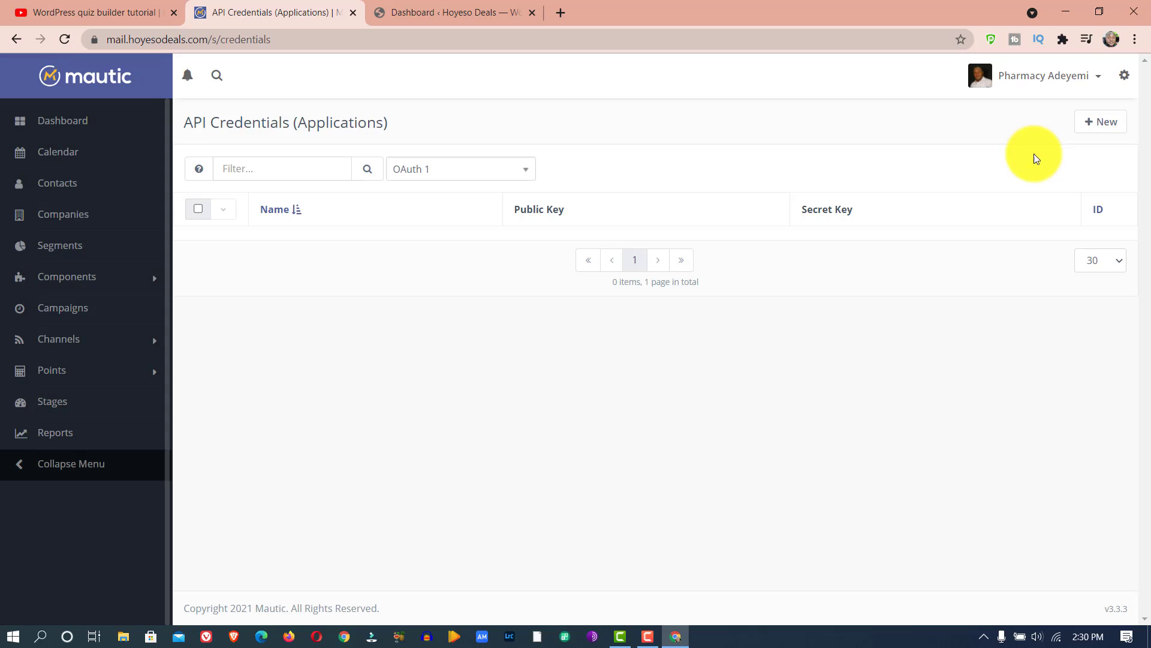
click(1093, 129)
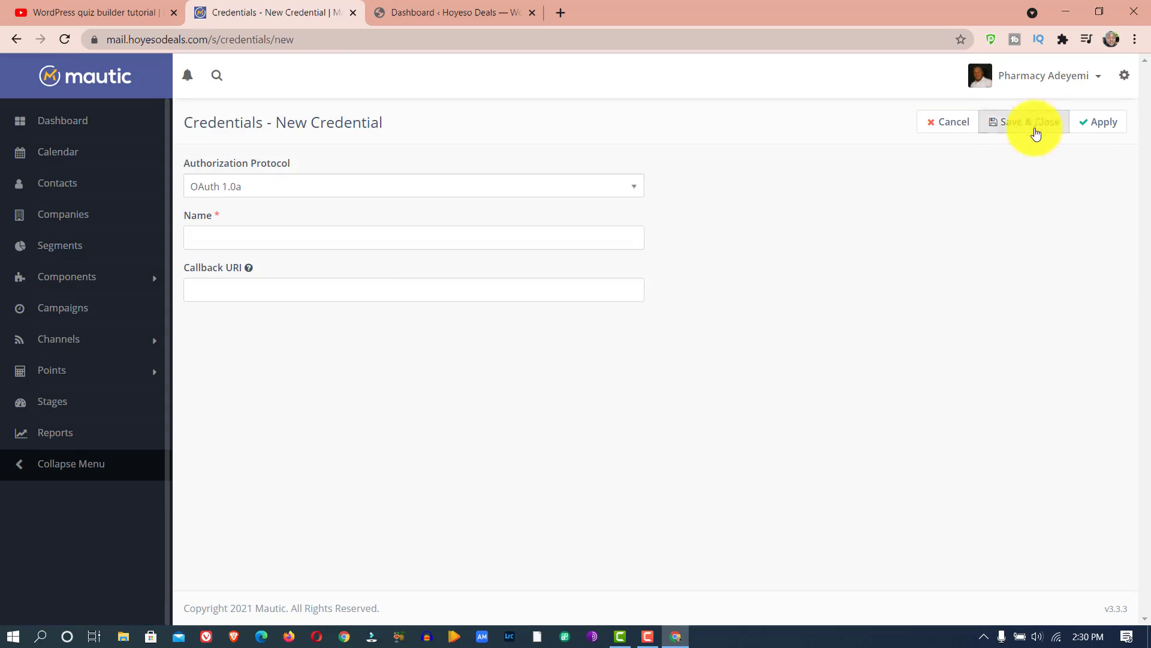
click(270, 188)
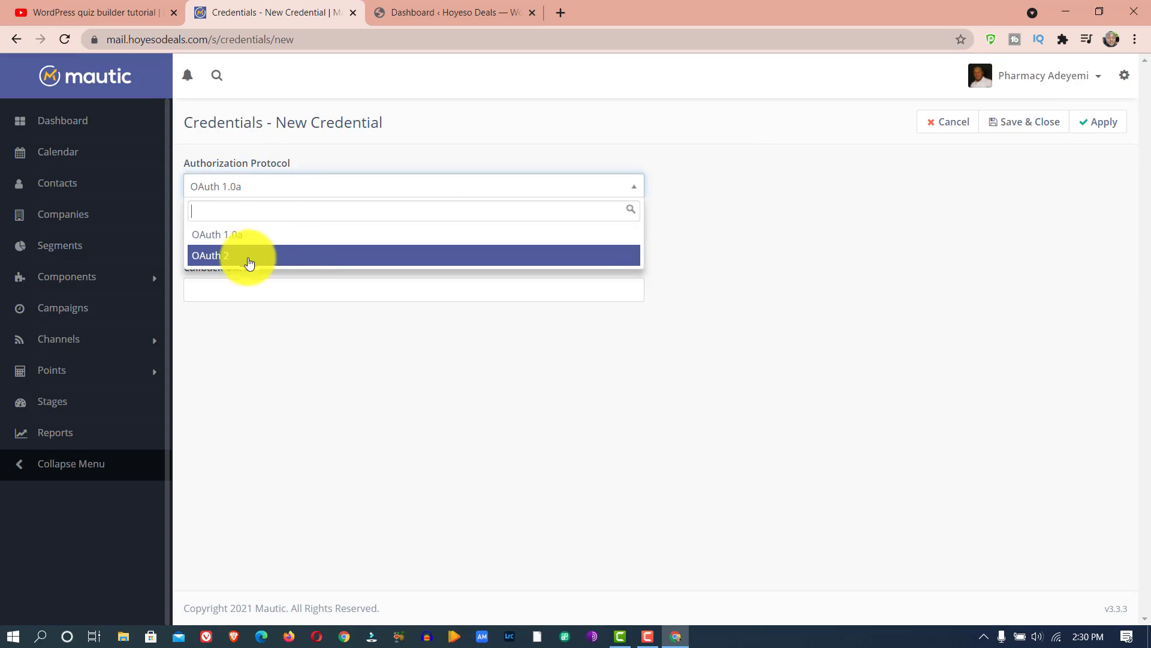
click(304, 240)
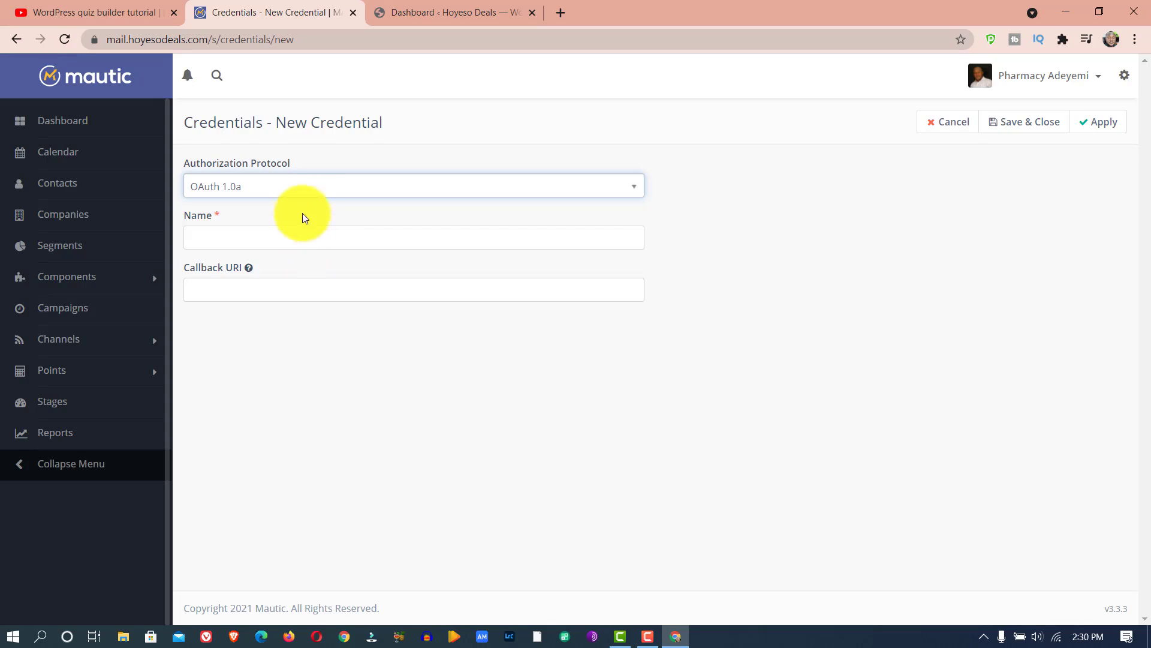
click(310, 240)
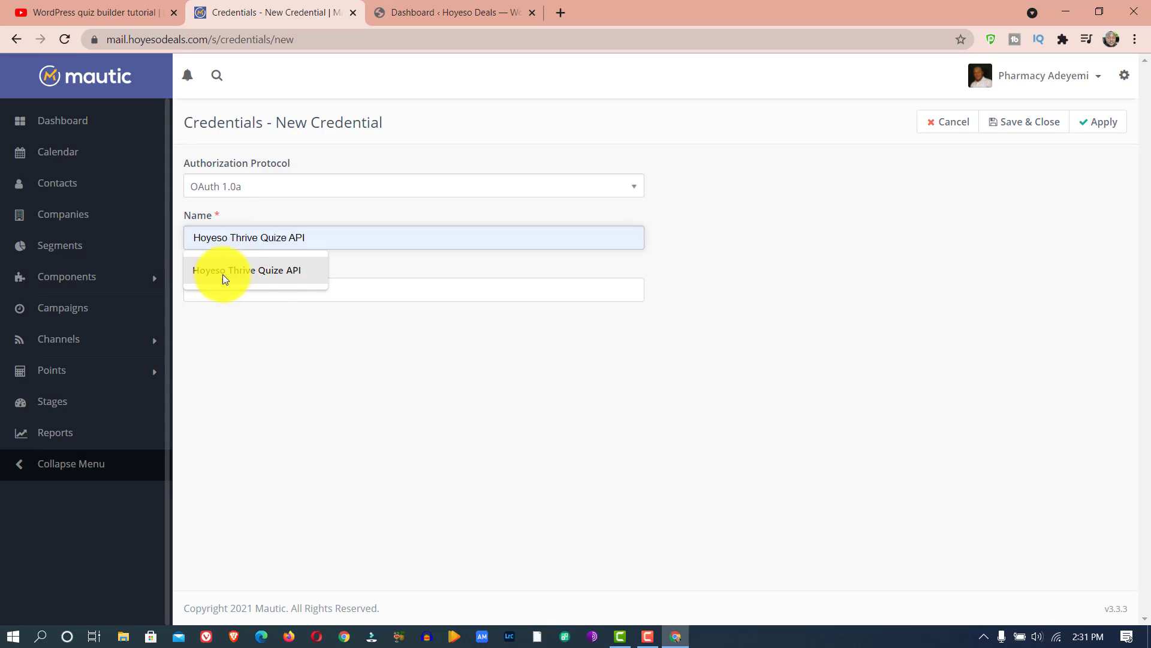
click(271, 270)
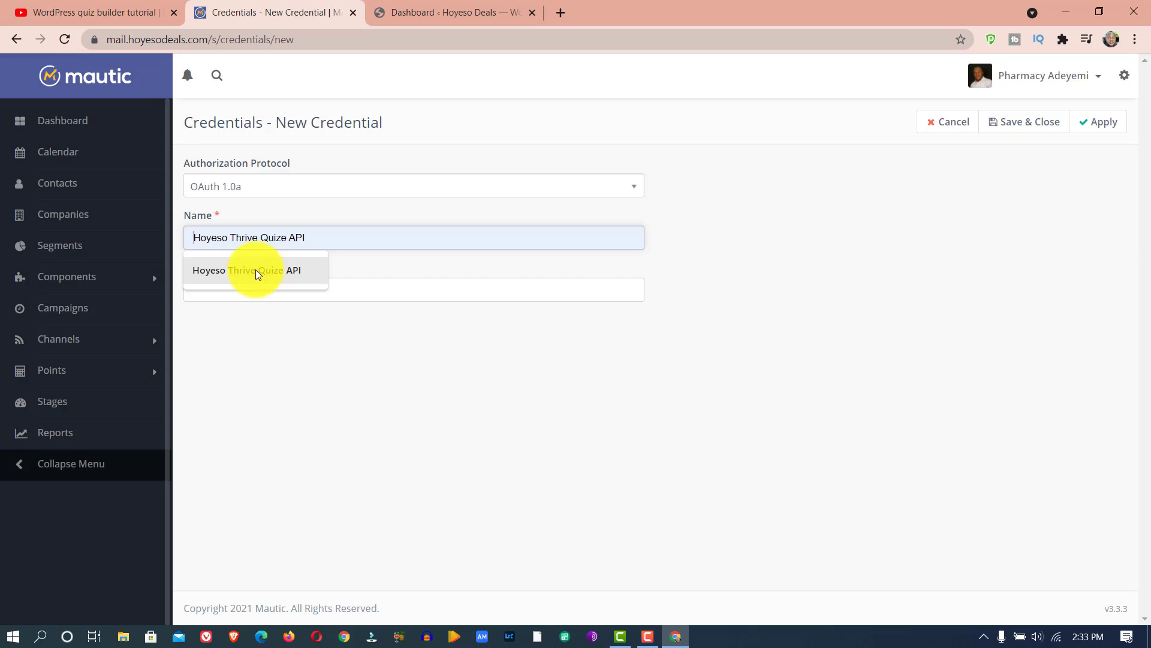
click(256, 271)
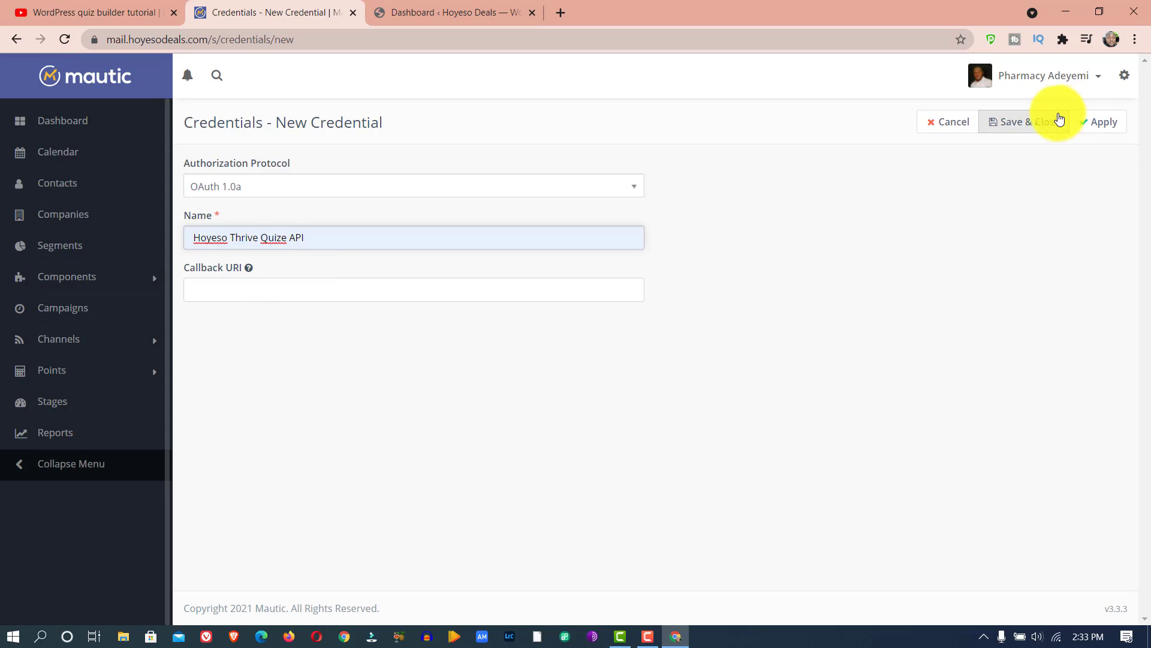
click(1028, 122)
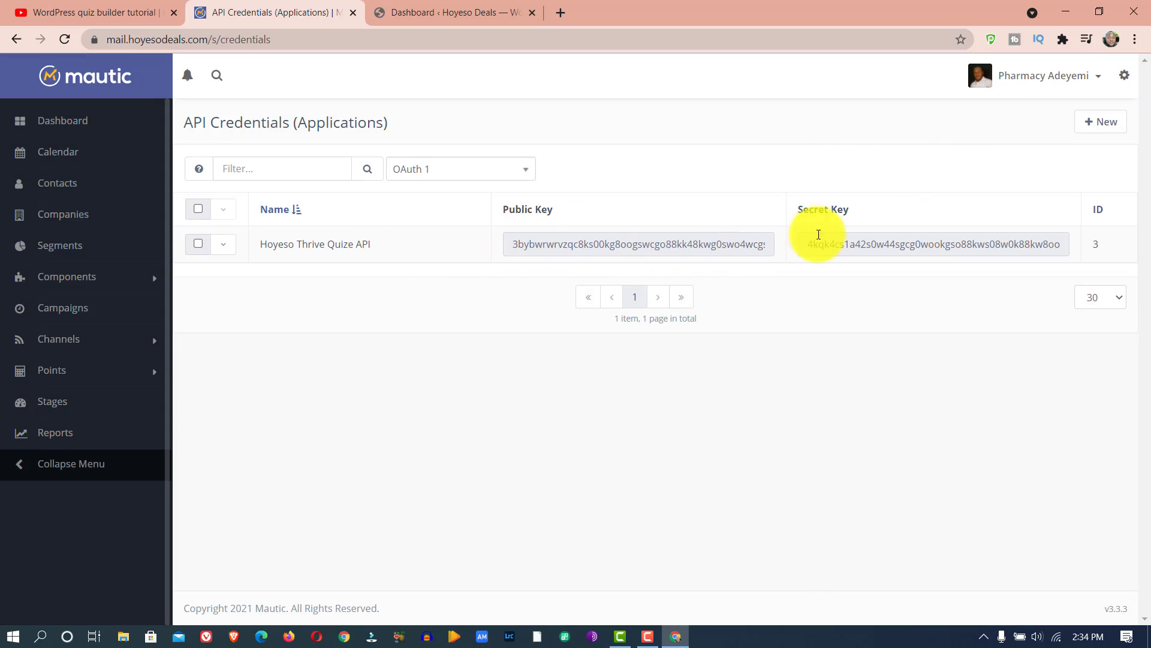
- Copy the public key of the Hoyeso Thrive Quize API credential
click(707, 247)
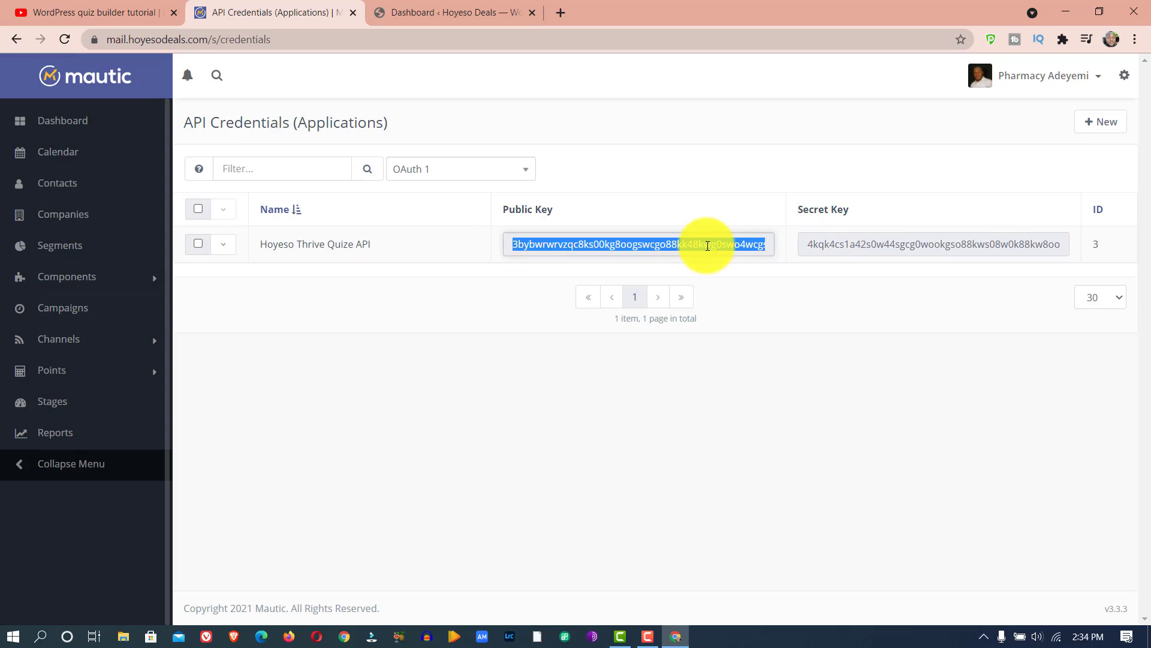
right_click(707, 246)
click(746, 257)
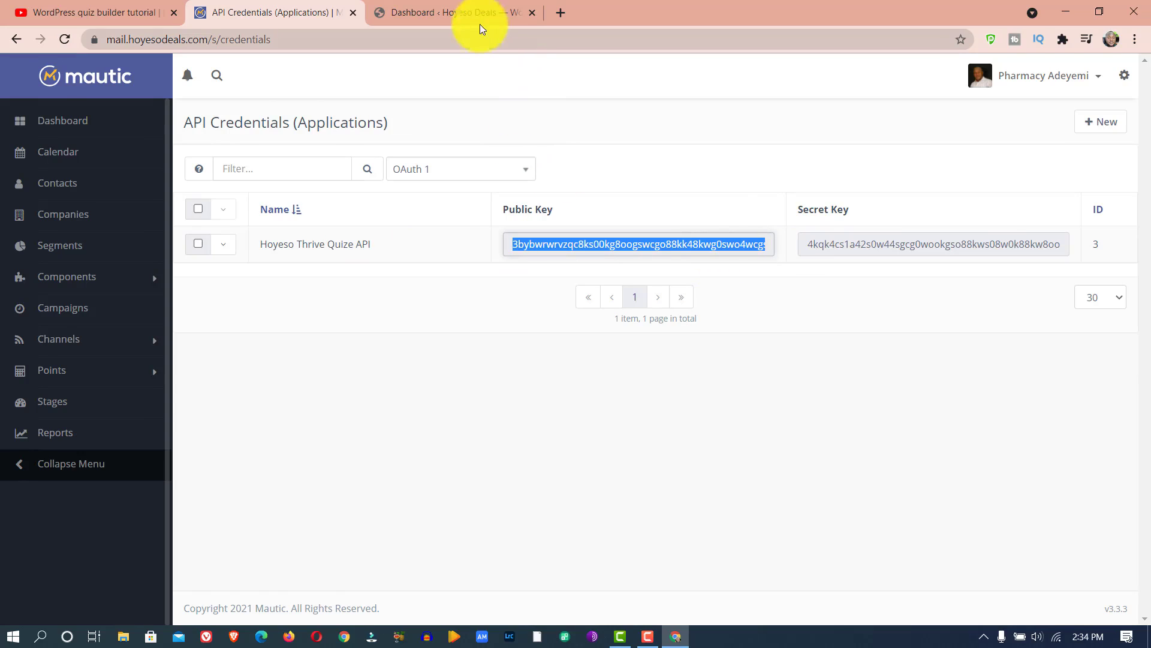
- Switch to the WordPress admin and open the API Connections manager from the Thrive Dashboard
click(467, 6)
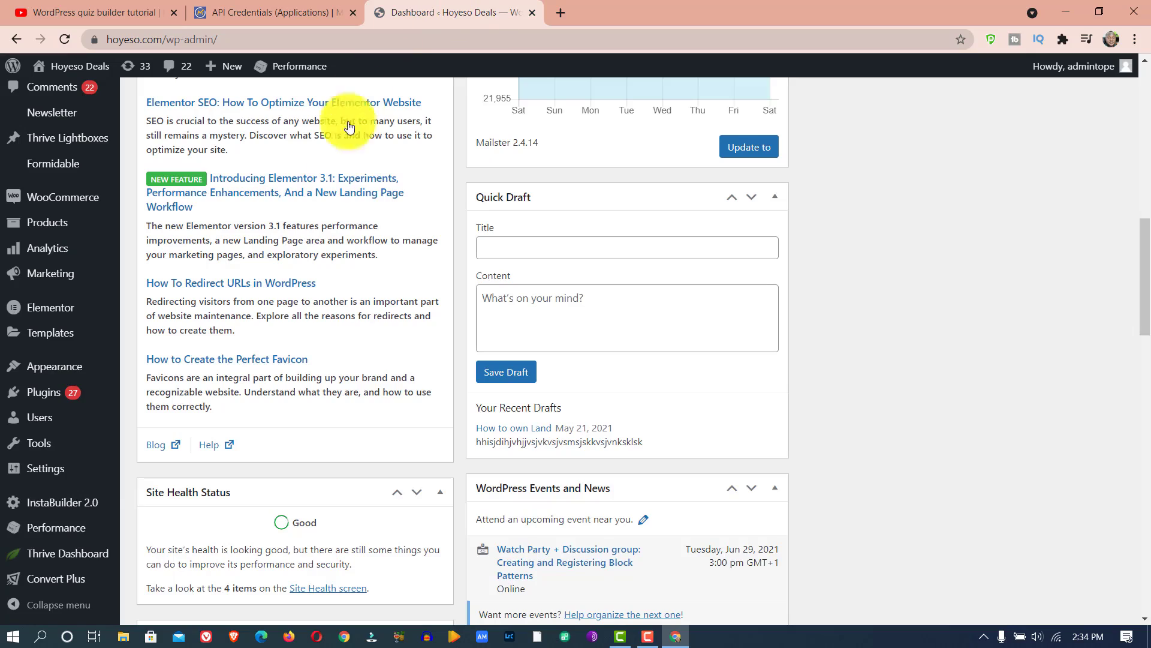
mouse_move(70, 558)
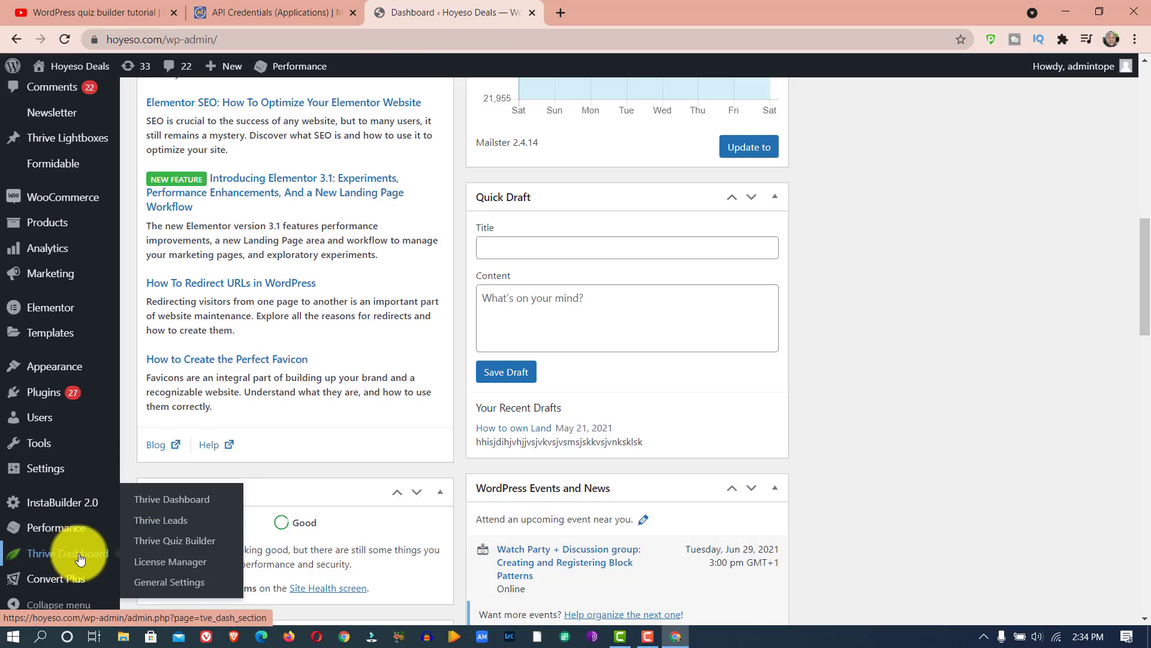
click(175, 506)
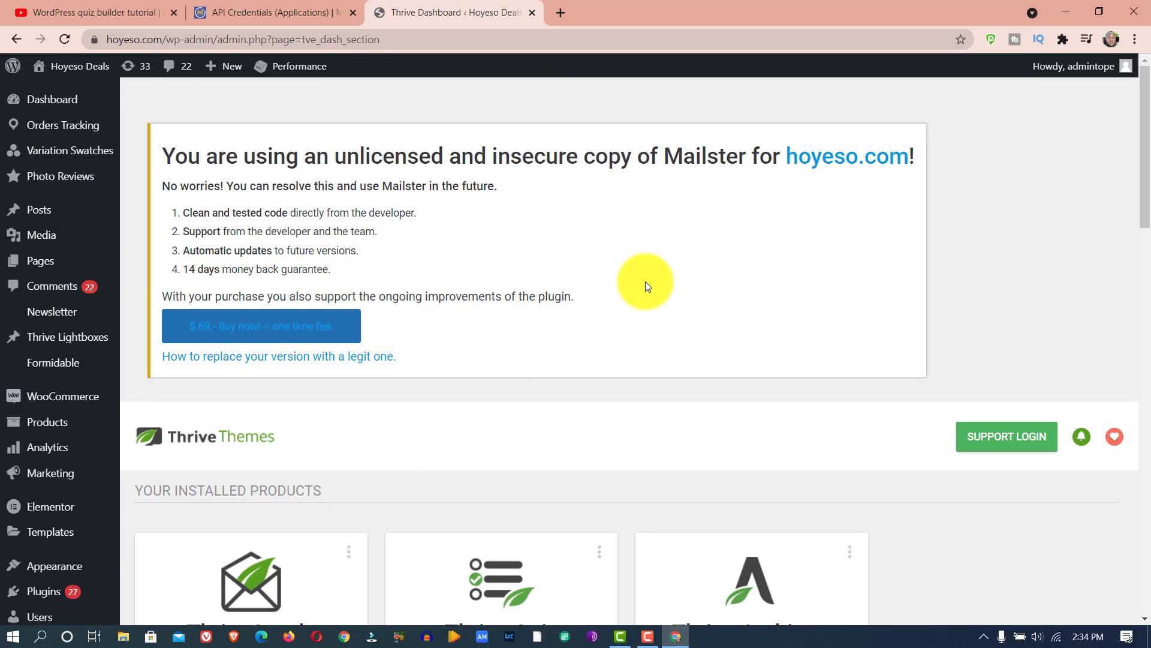
scroll(672, 271, down, 6)
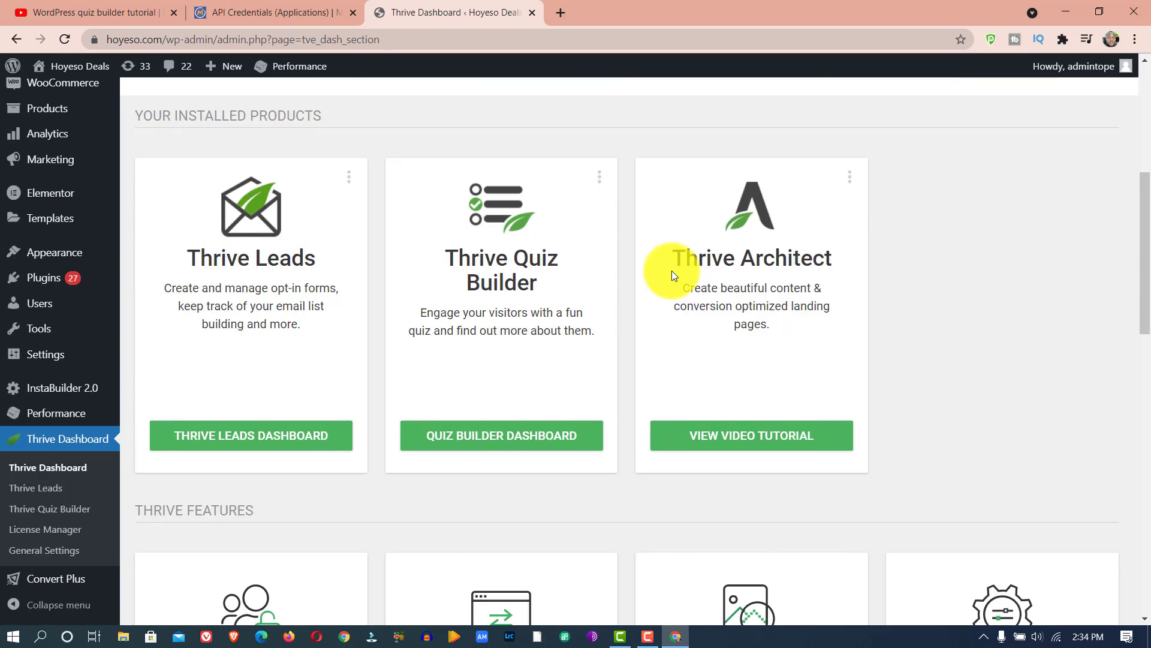
scroll(671, 275, down, 6)
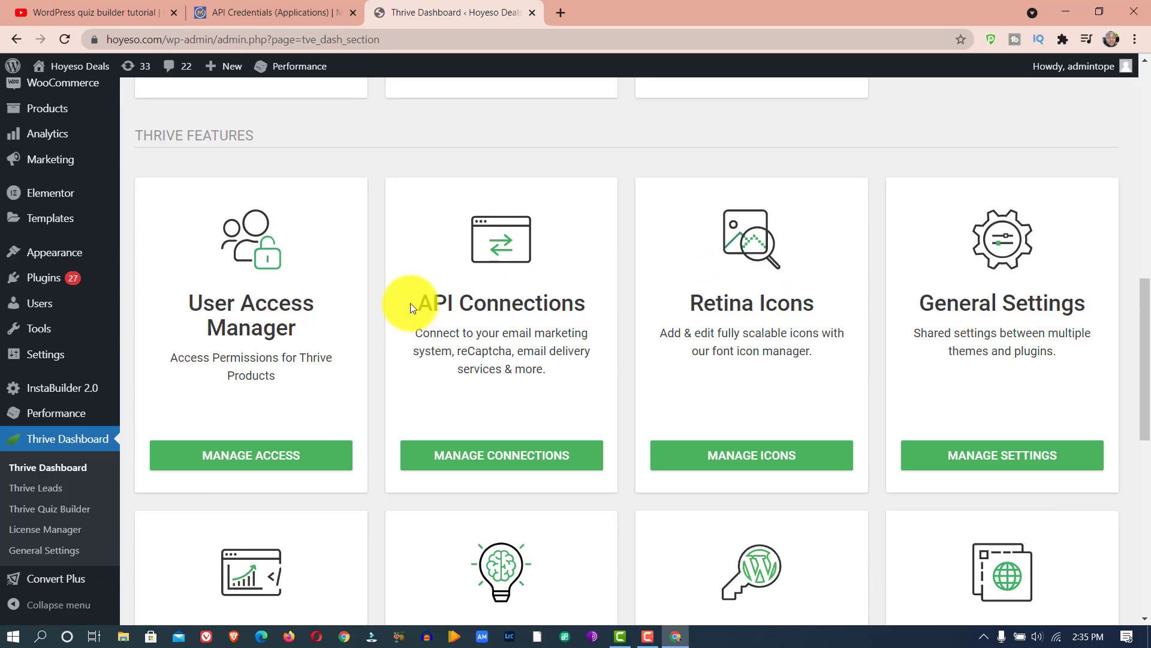
click(489, 468)
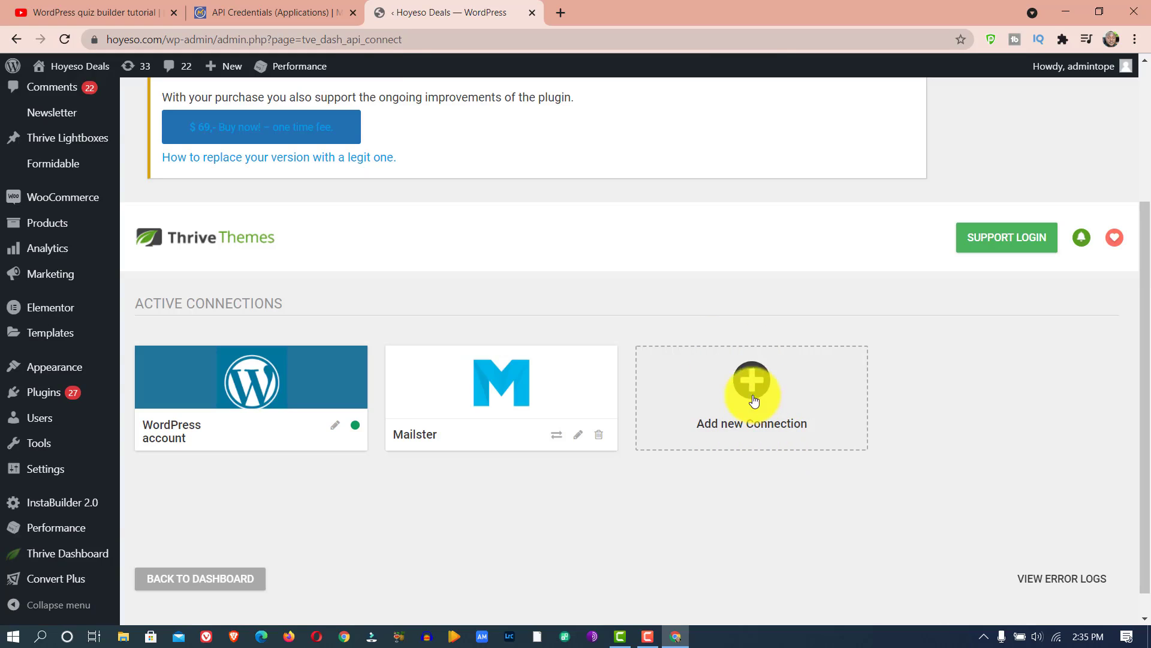
- Add a new API connection in Thrive and select Mautic as its app
click(755, 390)
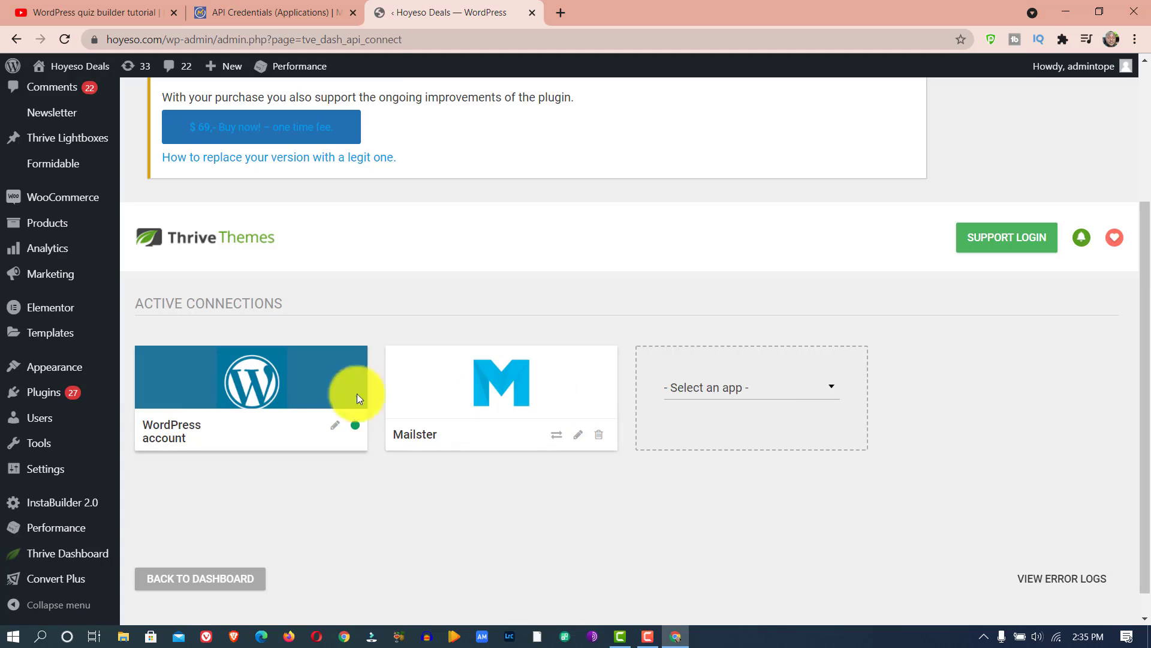
click(719, 389)
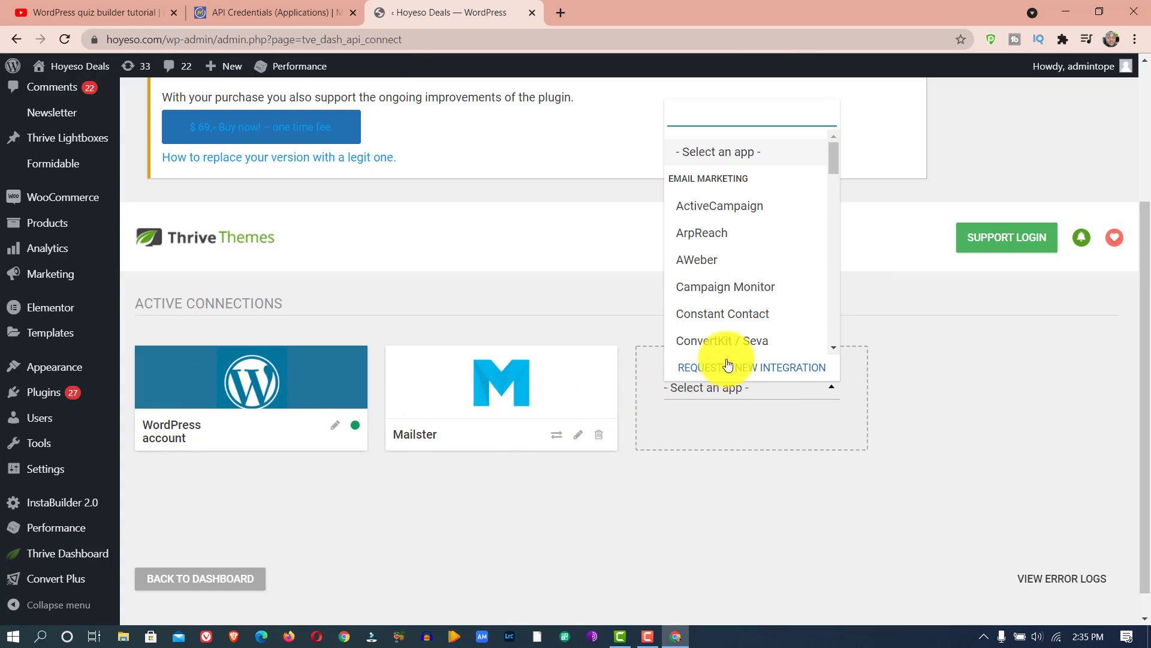
scroll(705, 277, down, 5)
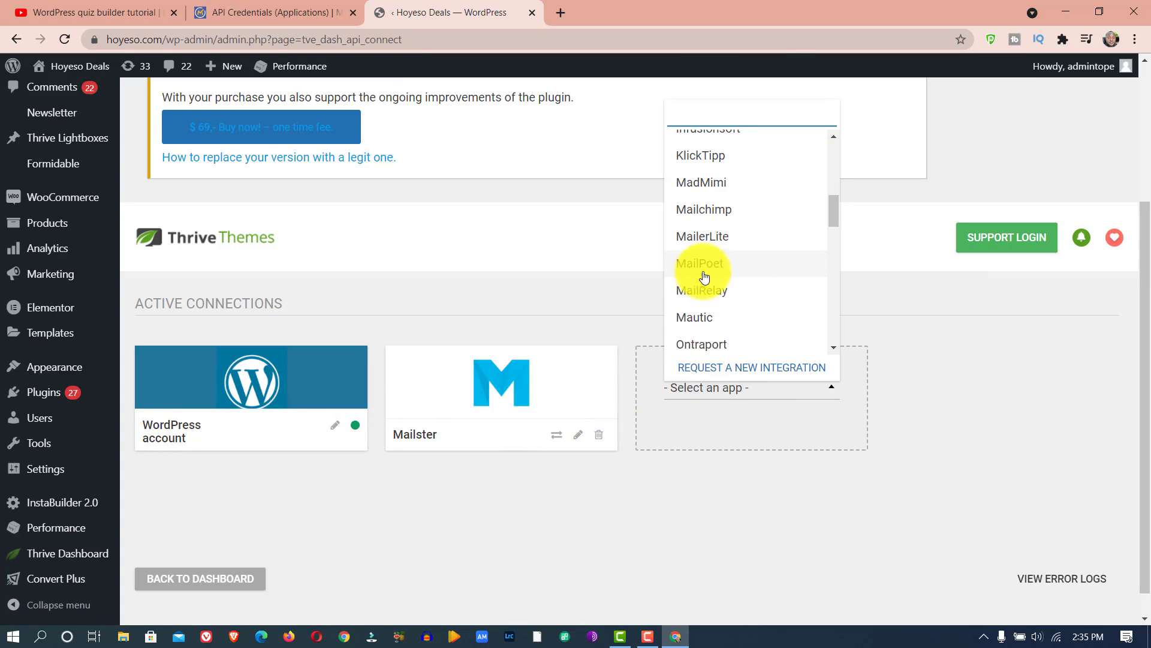
click(704, 323)
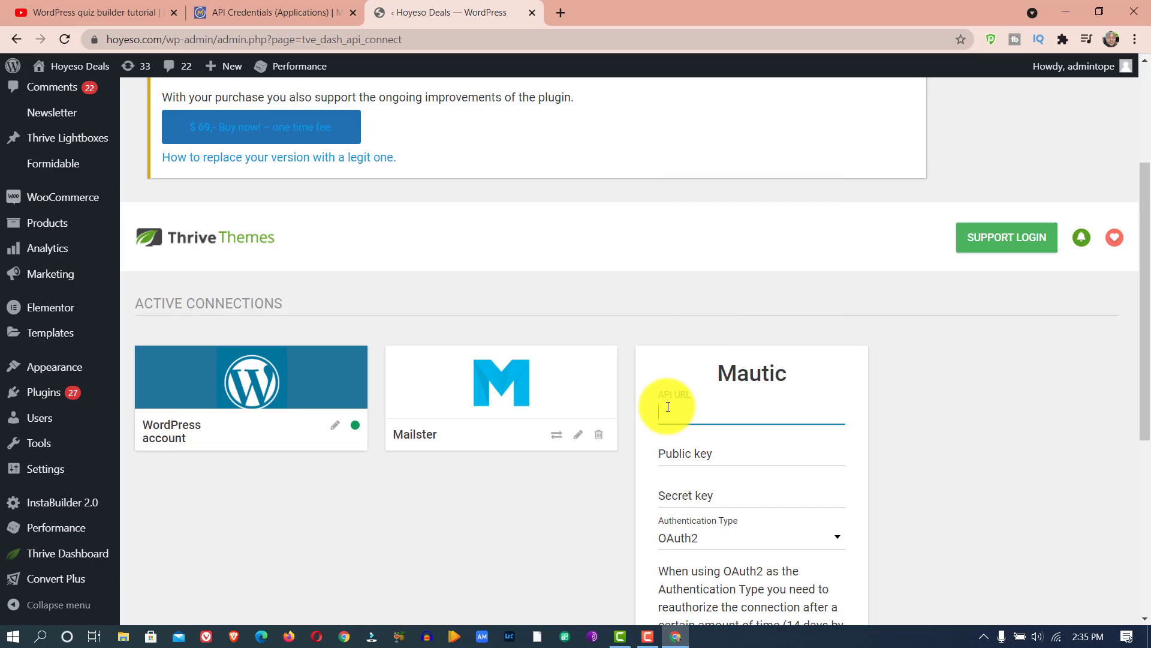
click(247, 7)
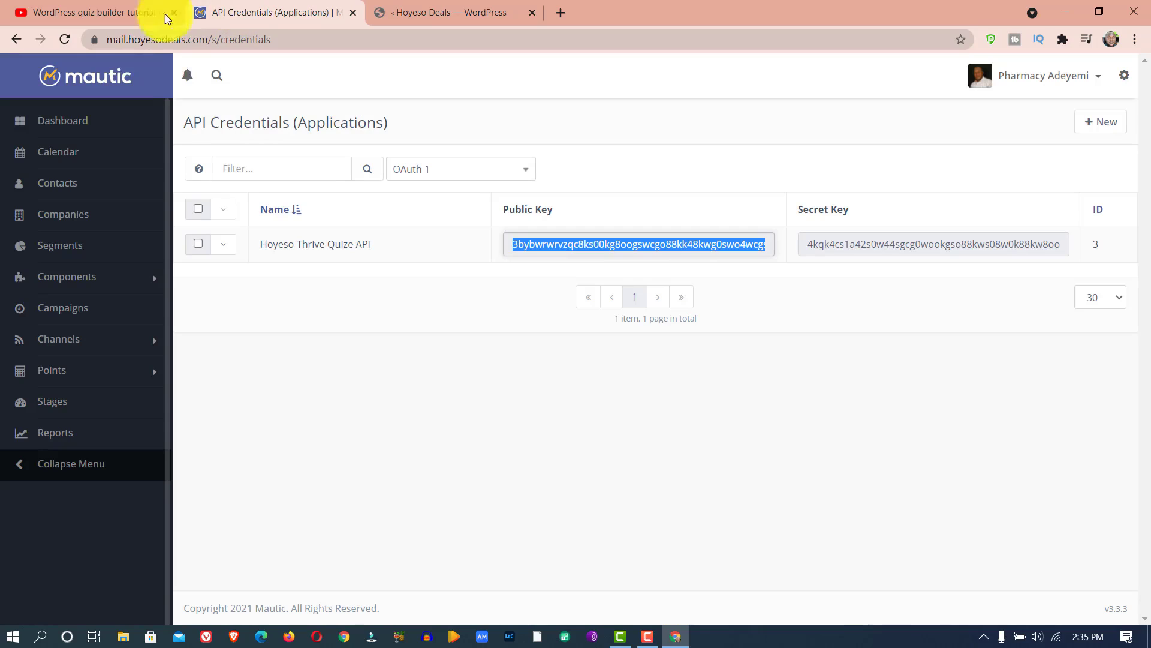
drag(206, 39, 97, 40)
right_click(141, 38)
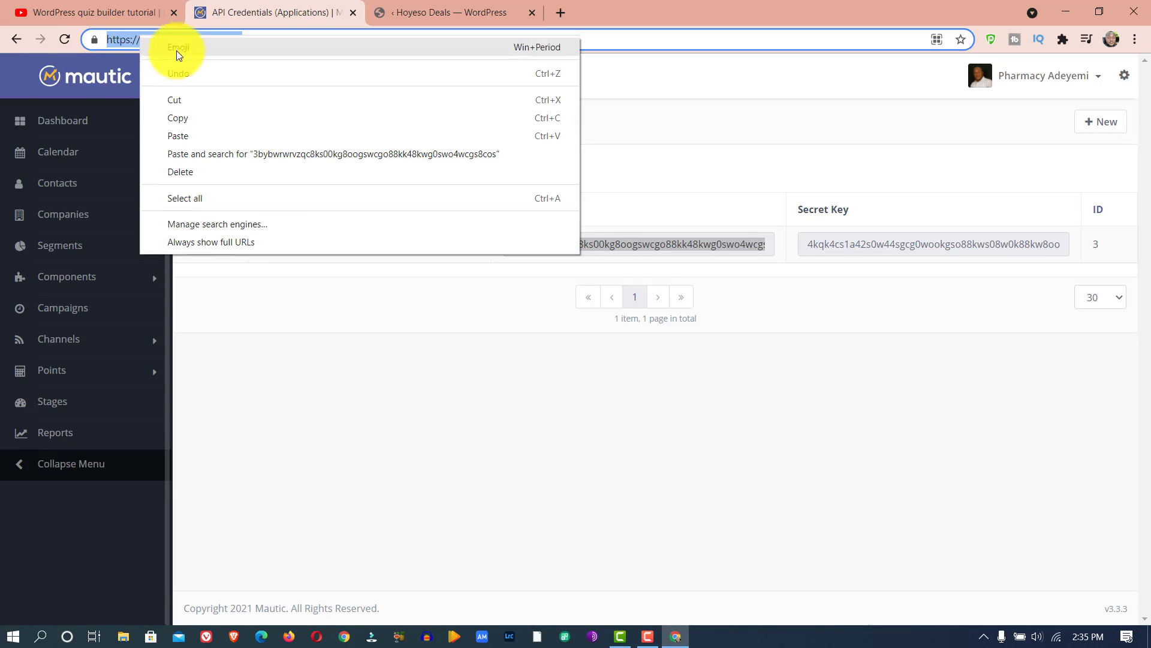
click(181, 116)
click(407, 6)
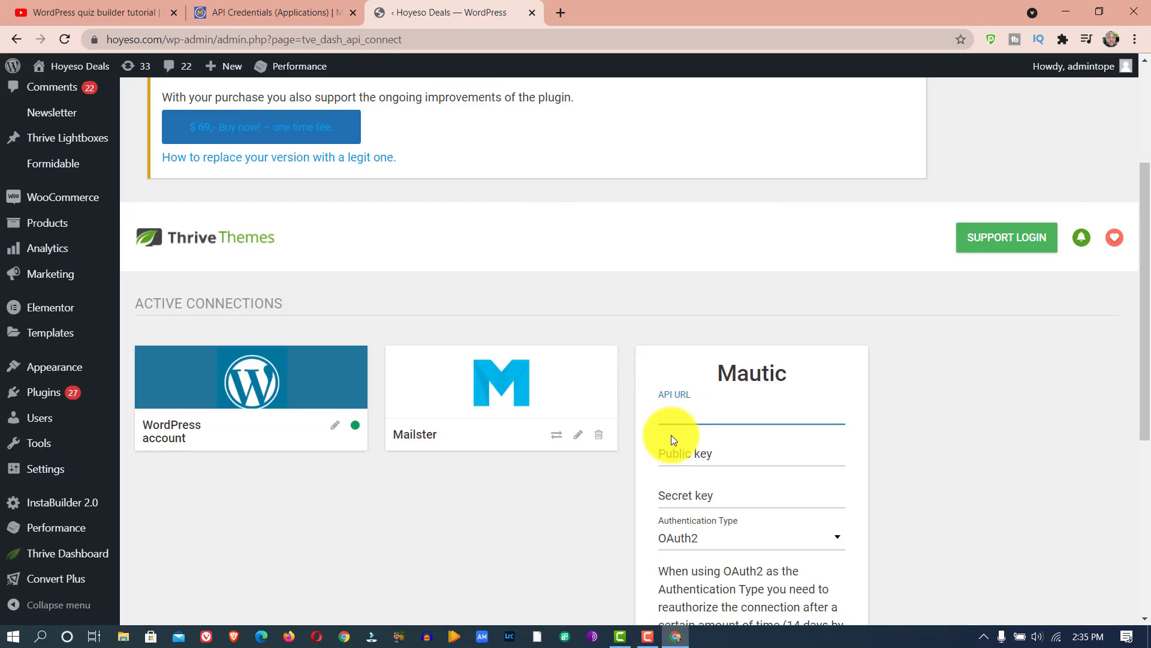
key(ctrl+v)
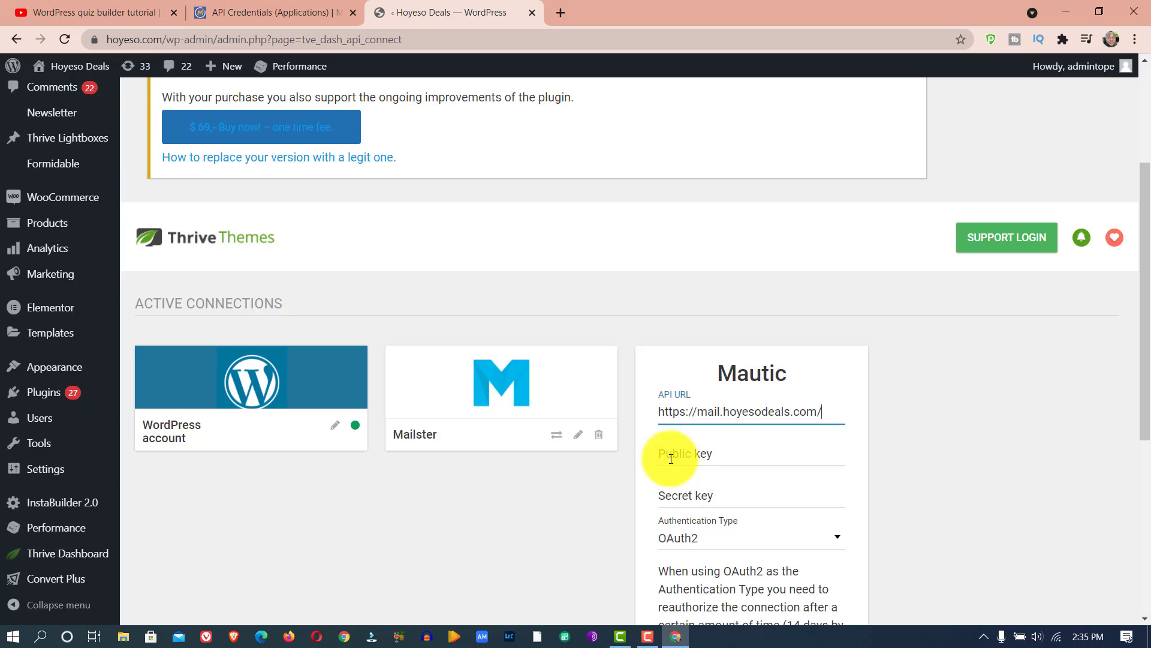
- Copy the public key of the Hoyeso Thrive Quize API credential in Mautic and paste it into the Thrive connection's Public key field
click(279, 3)
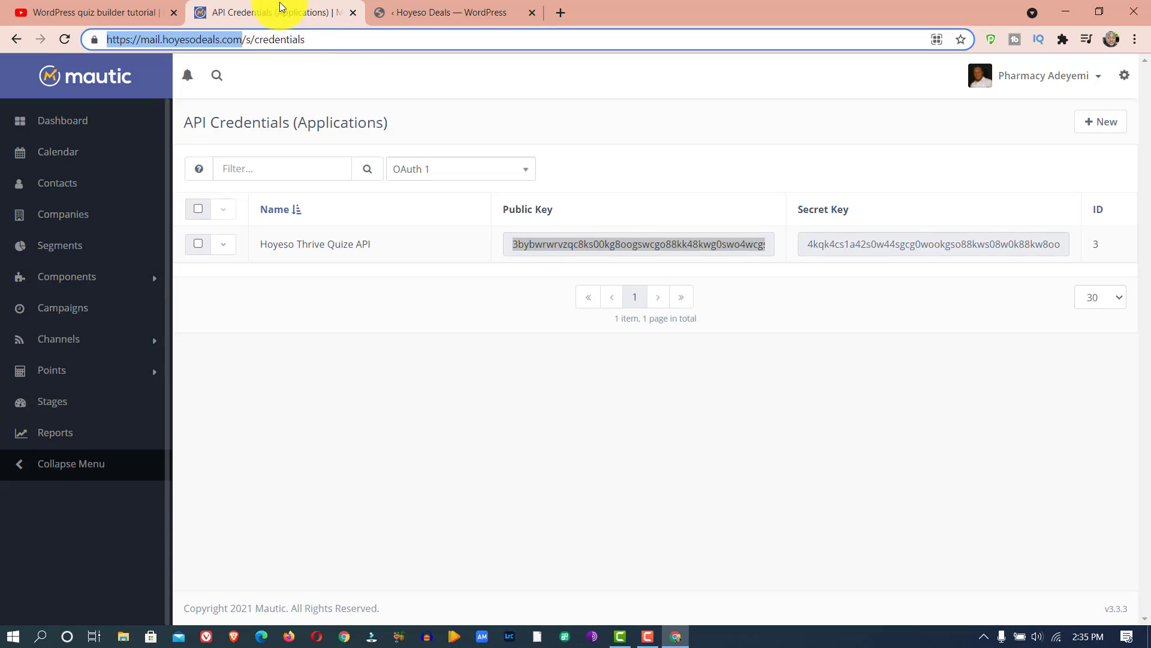
click(558, 240)
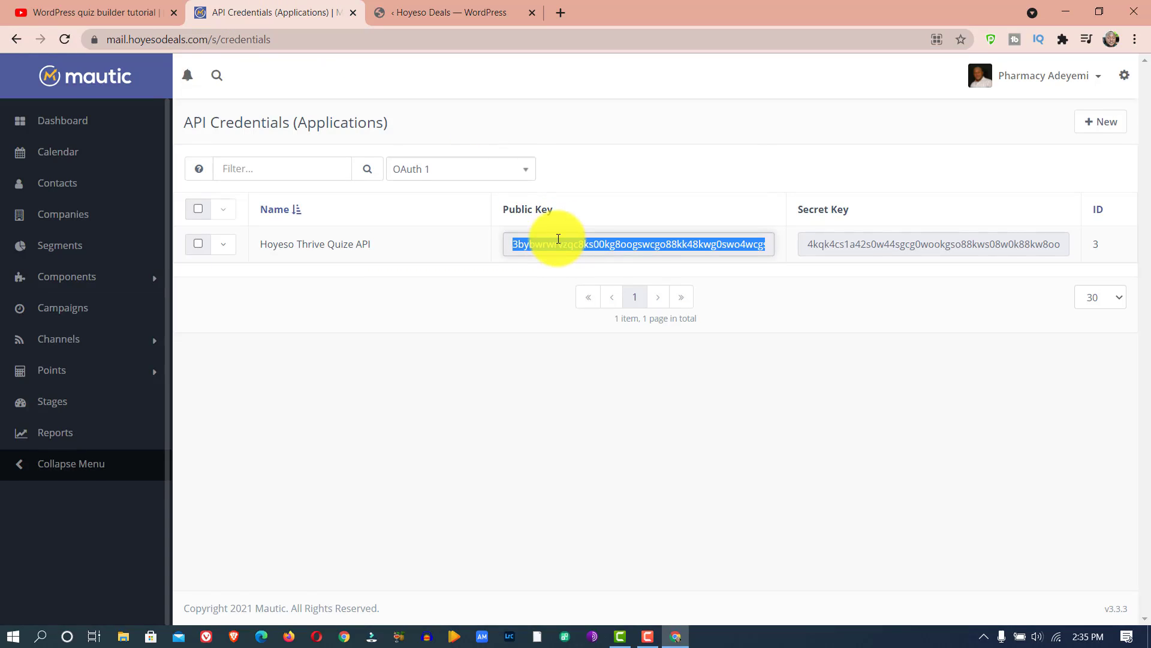
right_click(558, 239)
click(599, 250)
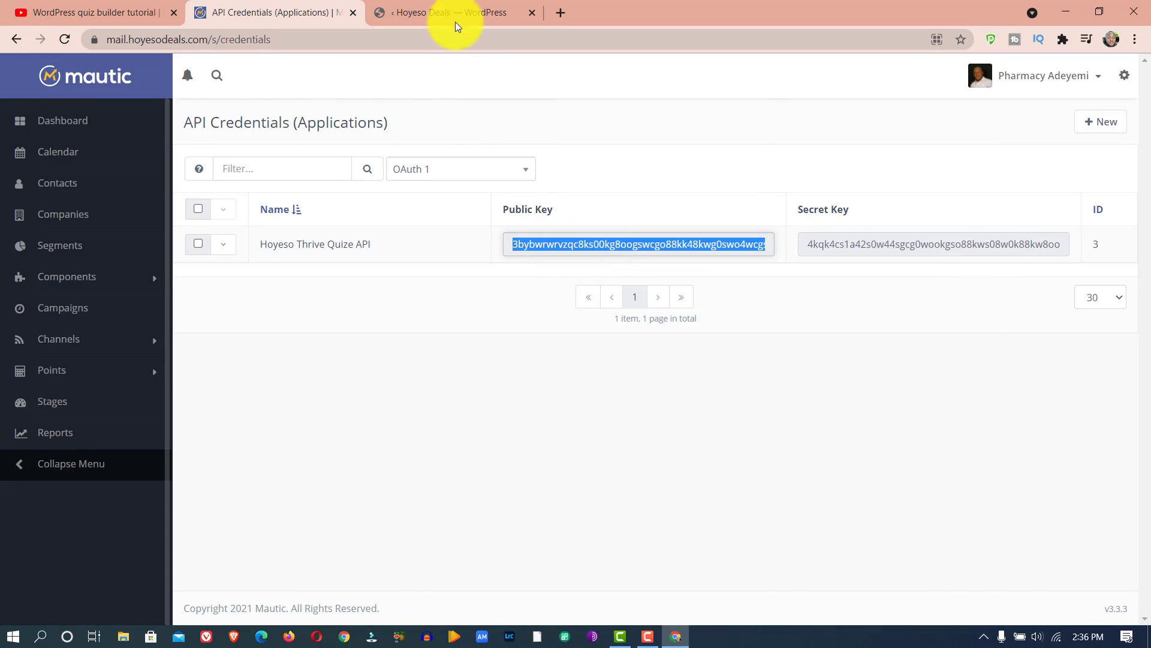
click(455, 22)
click(665, 448)
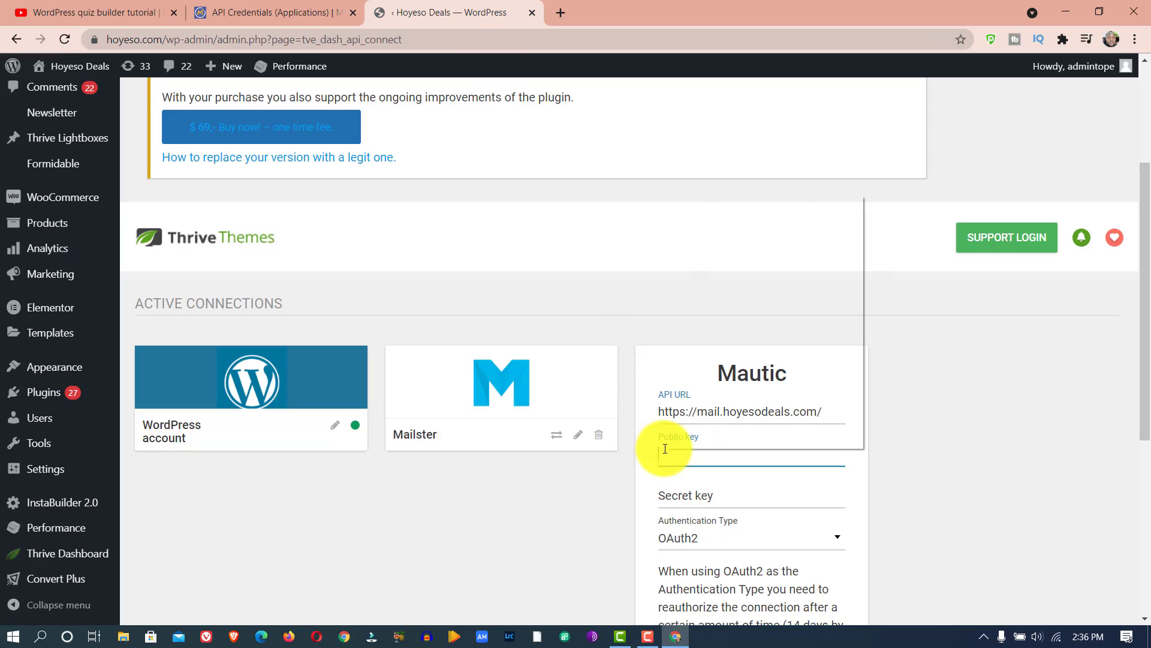
right_click(665, 448)
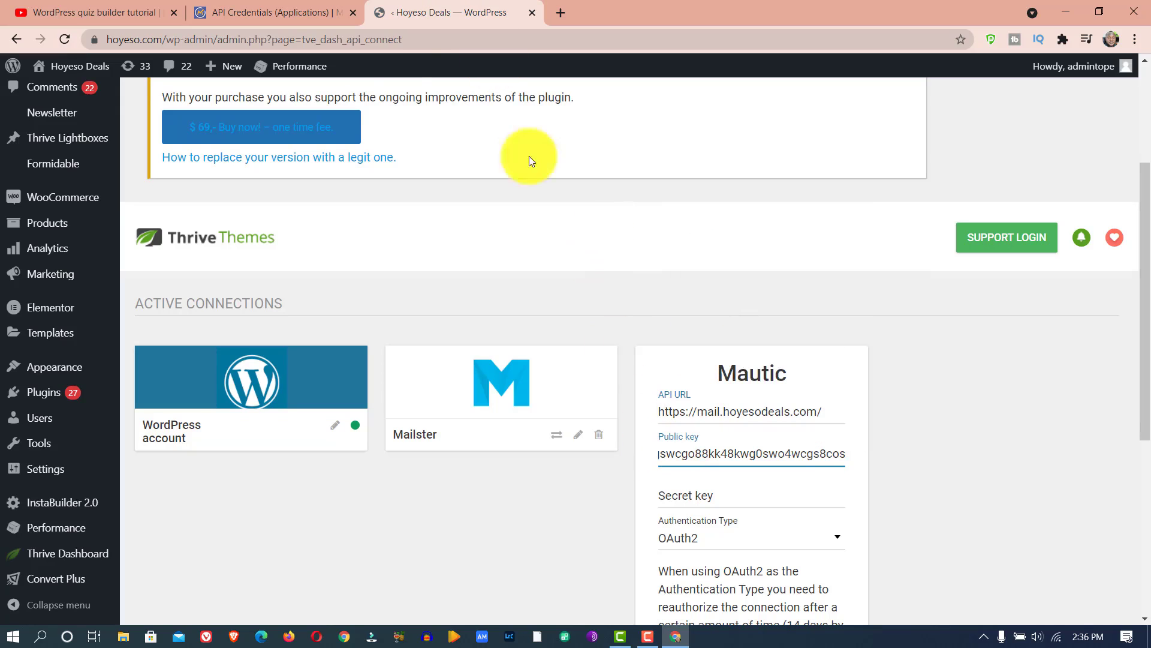
- Copy the credential's secret key in Mautic and paste it into the Secret key field of the Thrive Mautic connection
click(270, 13)
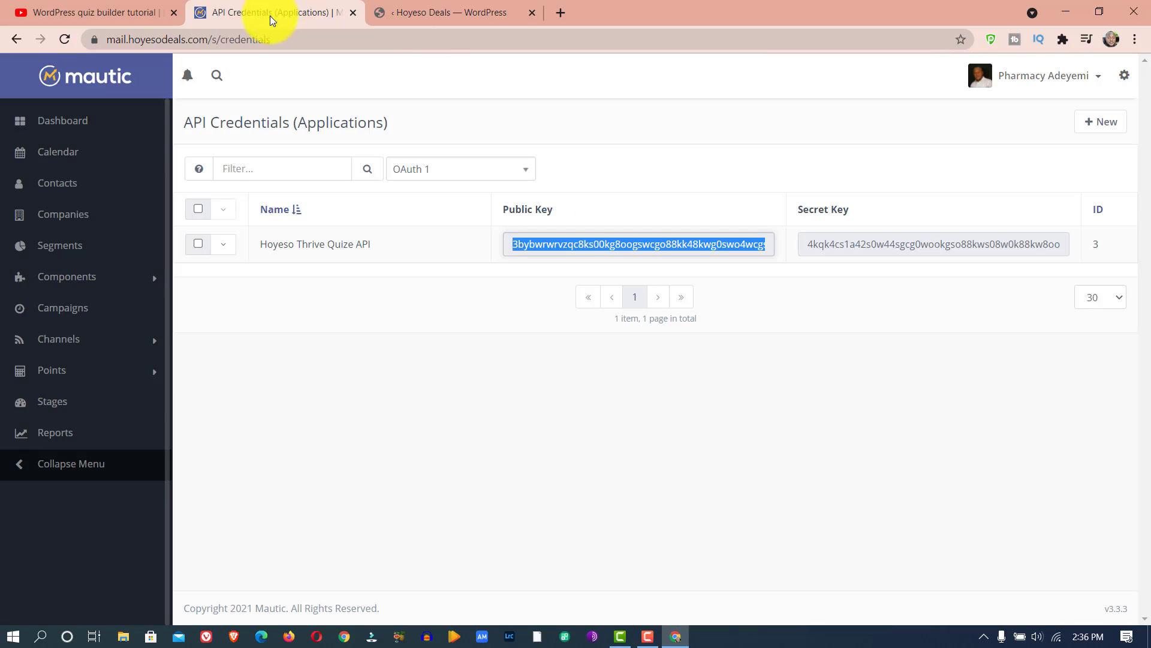
click(920, 244)
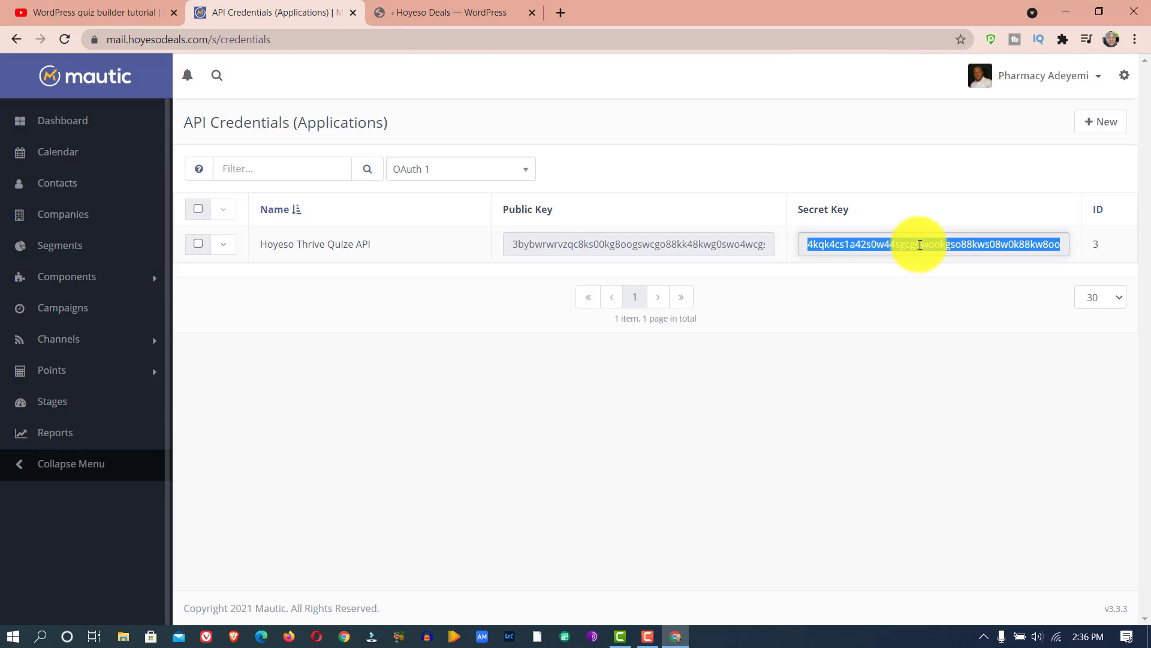
right_click(920, 244)
click(904, 253)
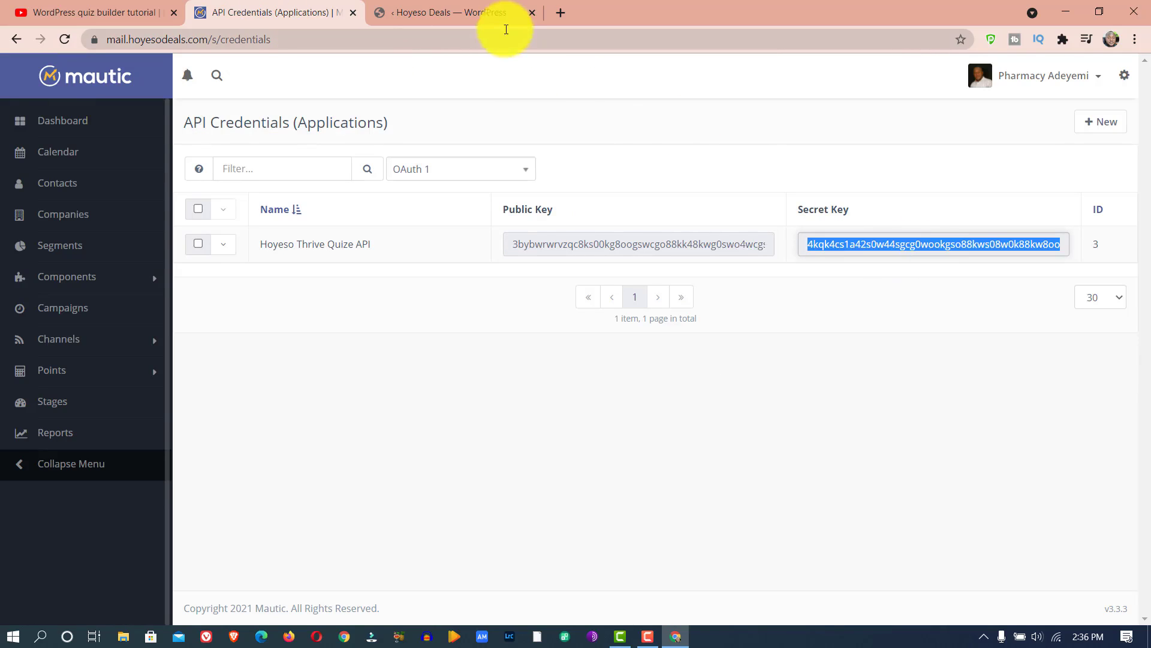
click(460, 4)
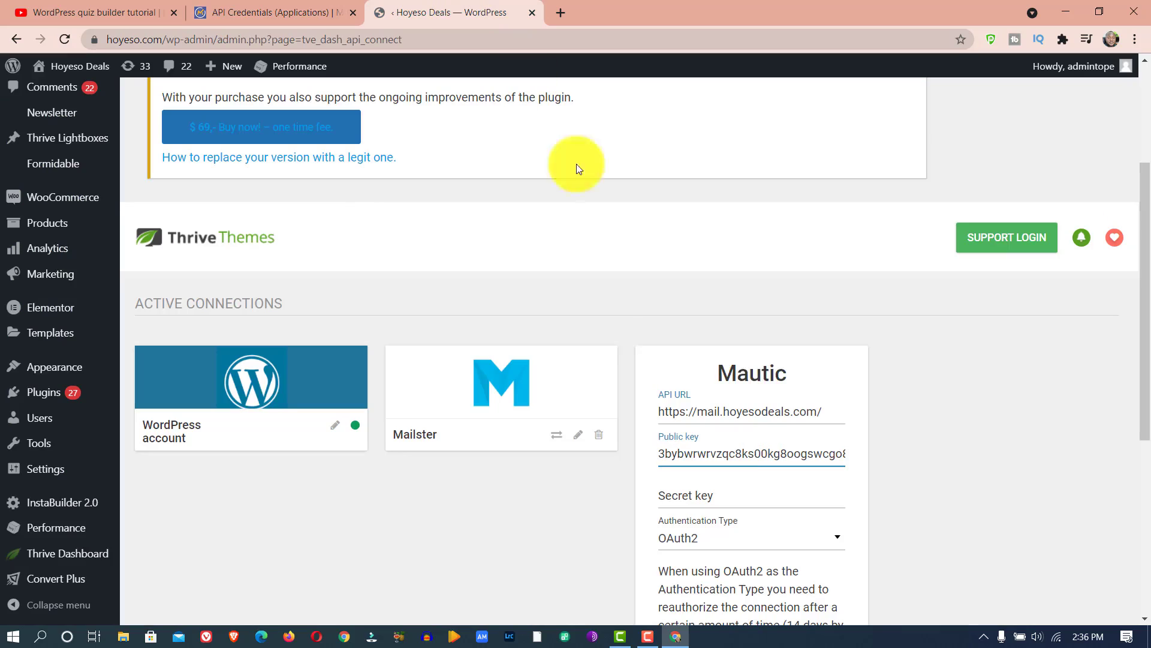
click(713, 496)
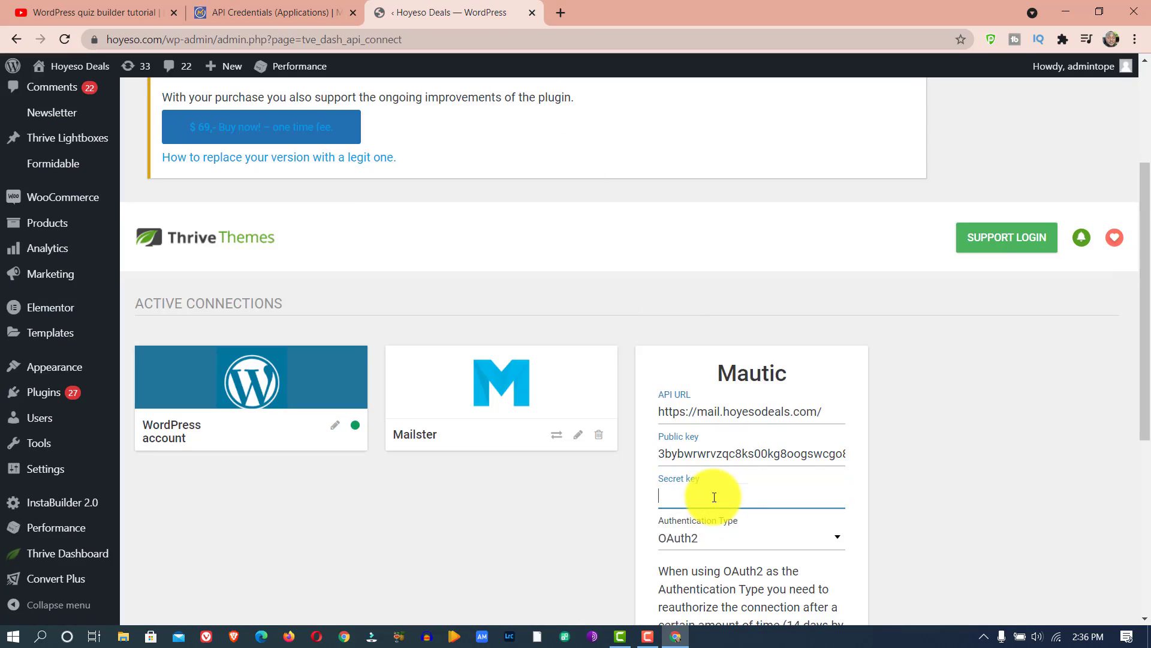
right_click(713, 497)
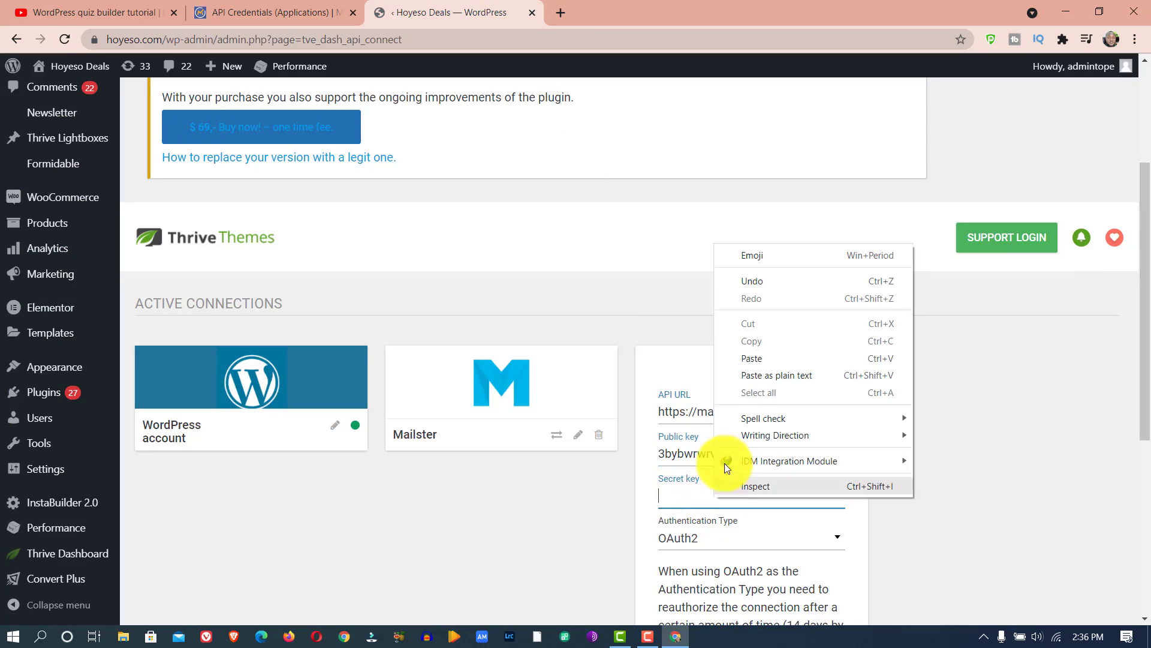
click(751, 360)
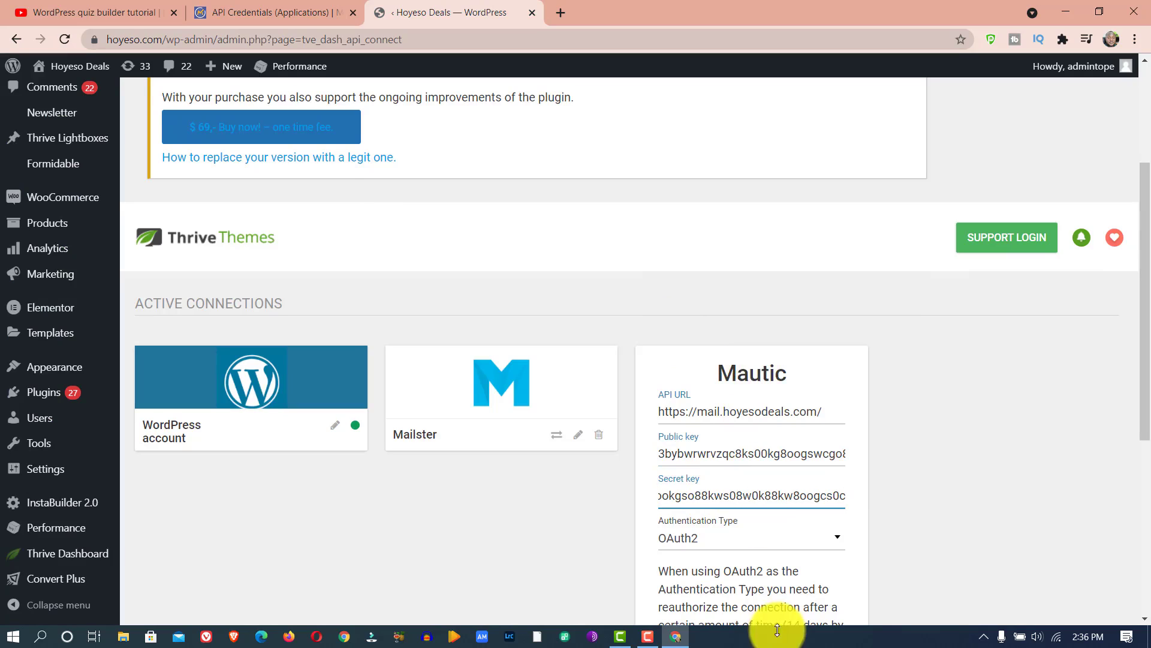
- Try to connect Mautic with the authentication type set to OAuth, and cancel the connection attempt
click(777, 545)
click(714, 602)
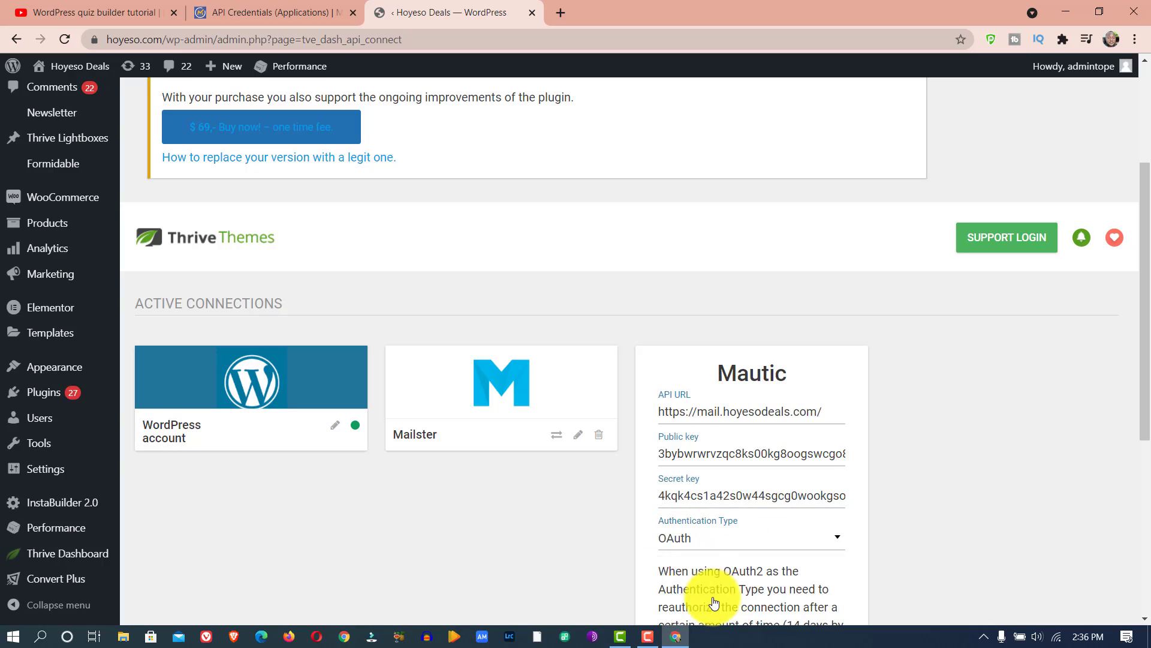
click(680, 543)
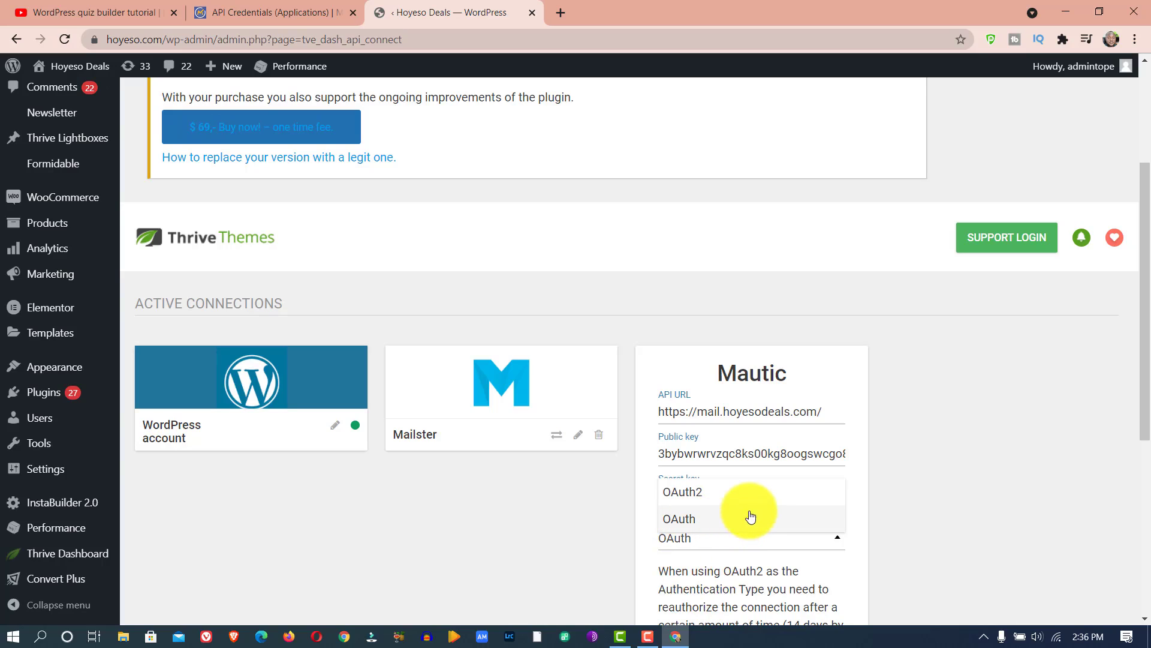
click(704, 519)
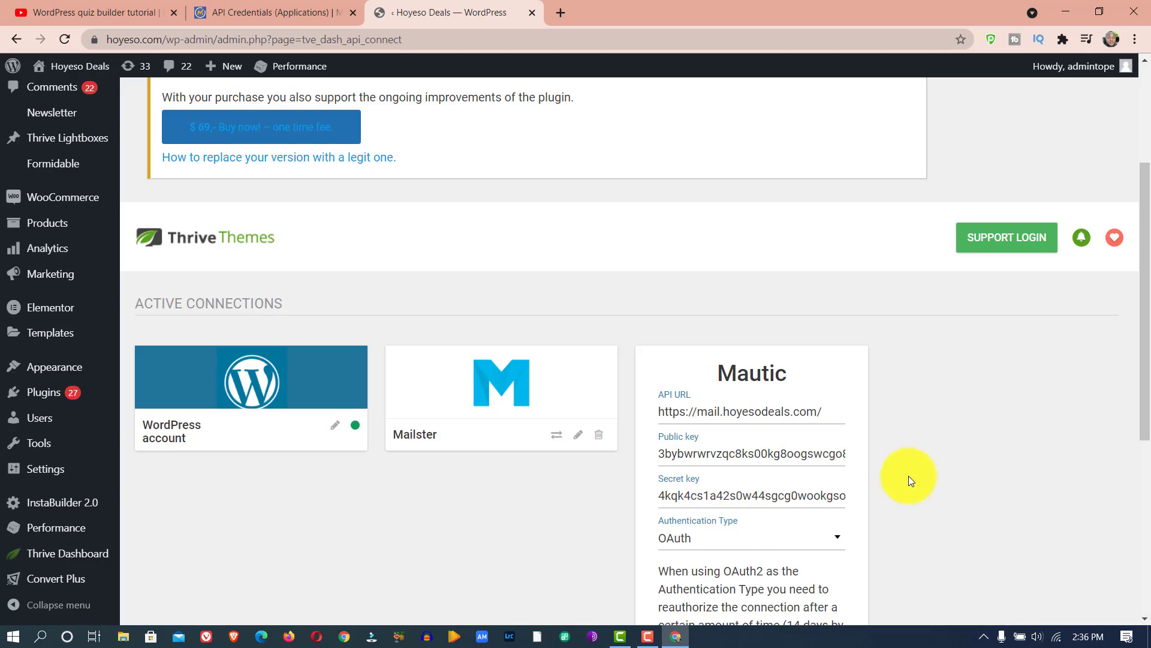
scroll(913, 475, down, 5)
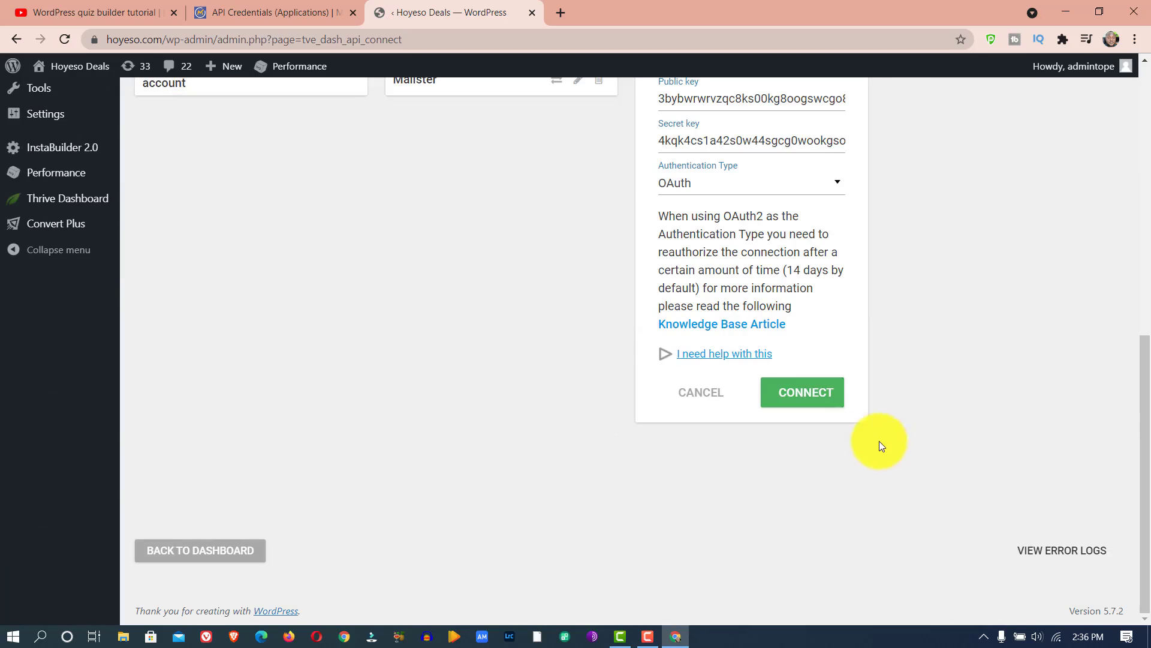
click(800, 399)
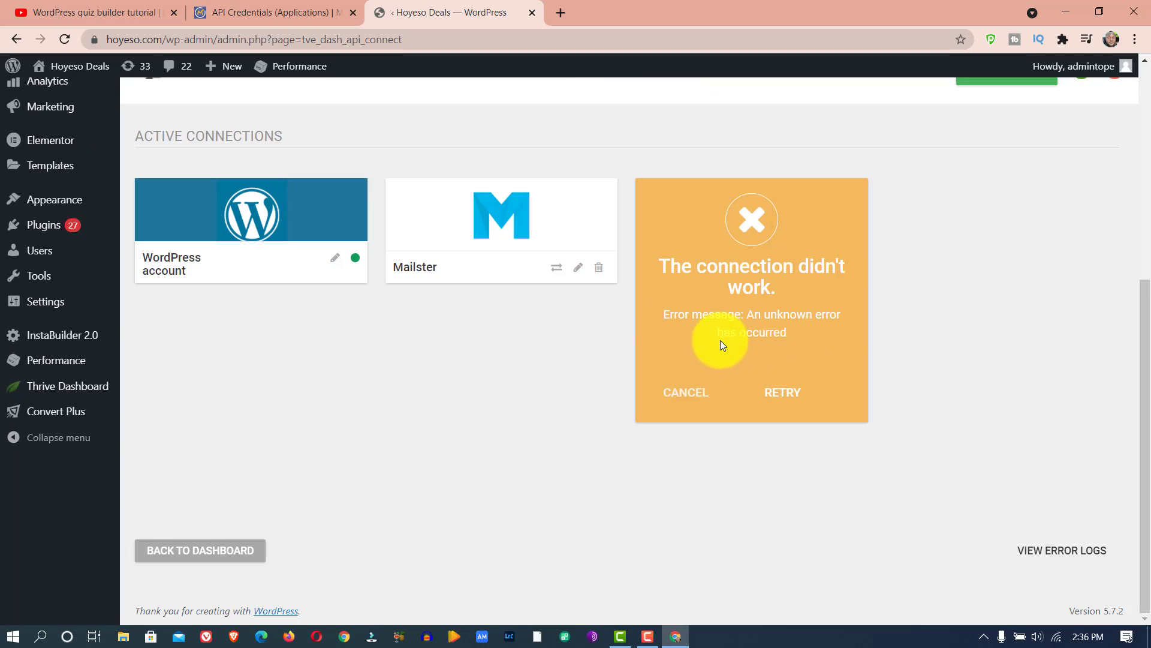
click(707, 396)
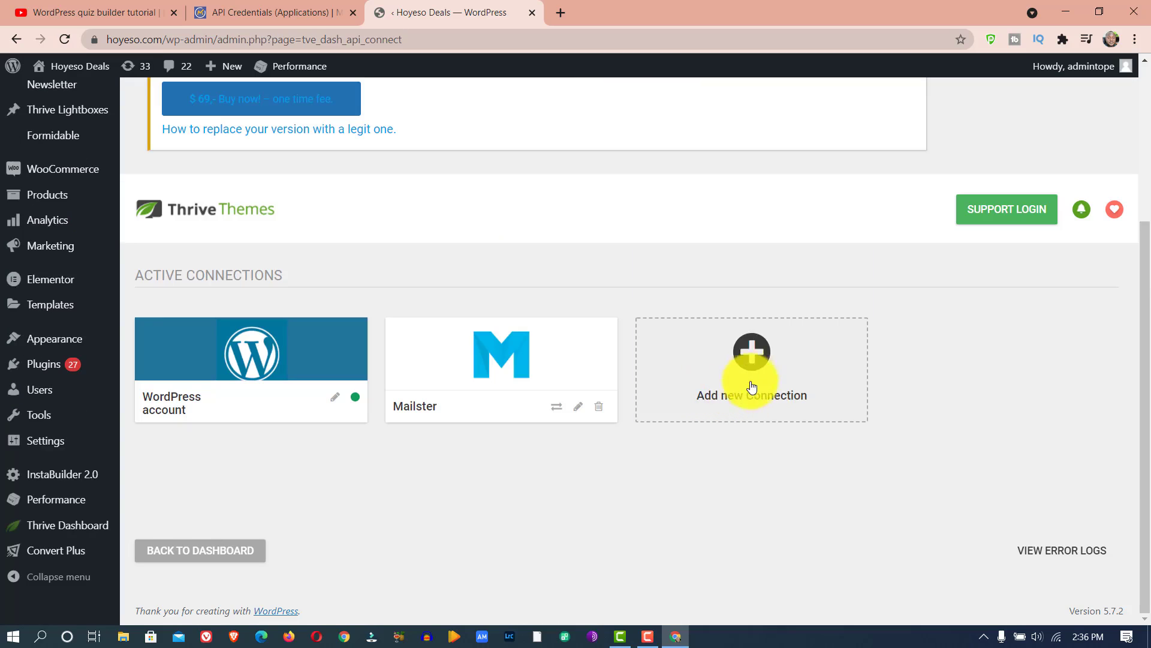
click(749, 375)
click(754, 363)
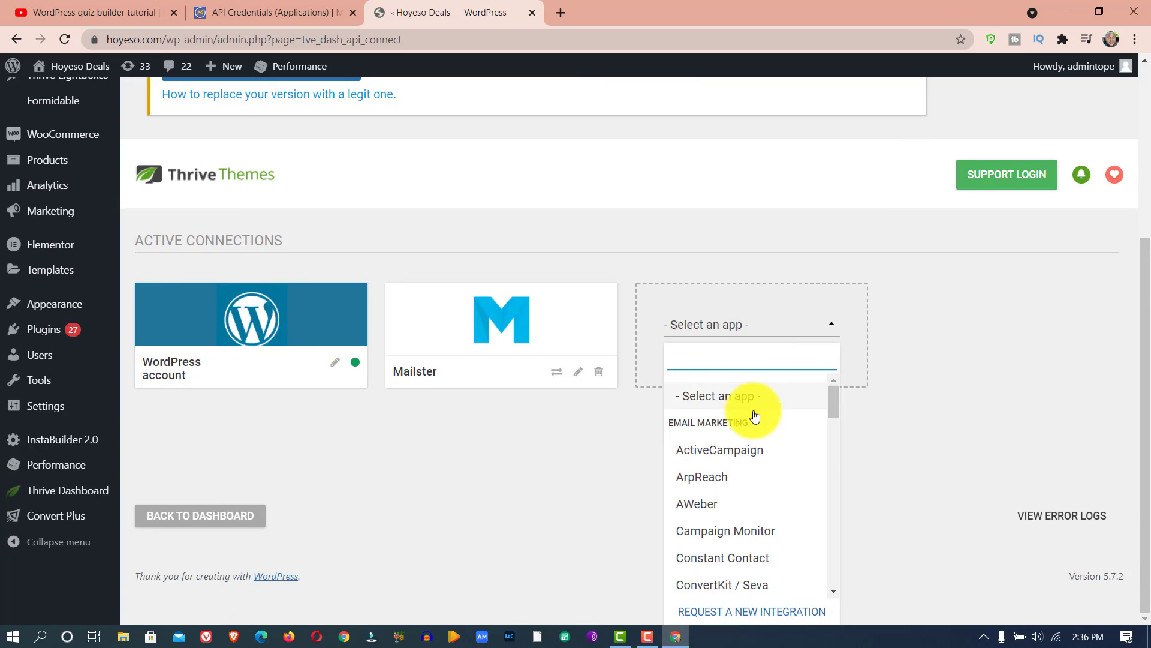
scroll(750, 414, down, 5)
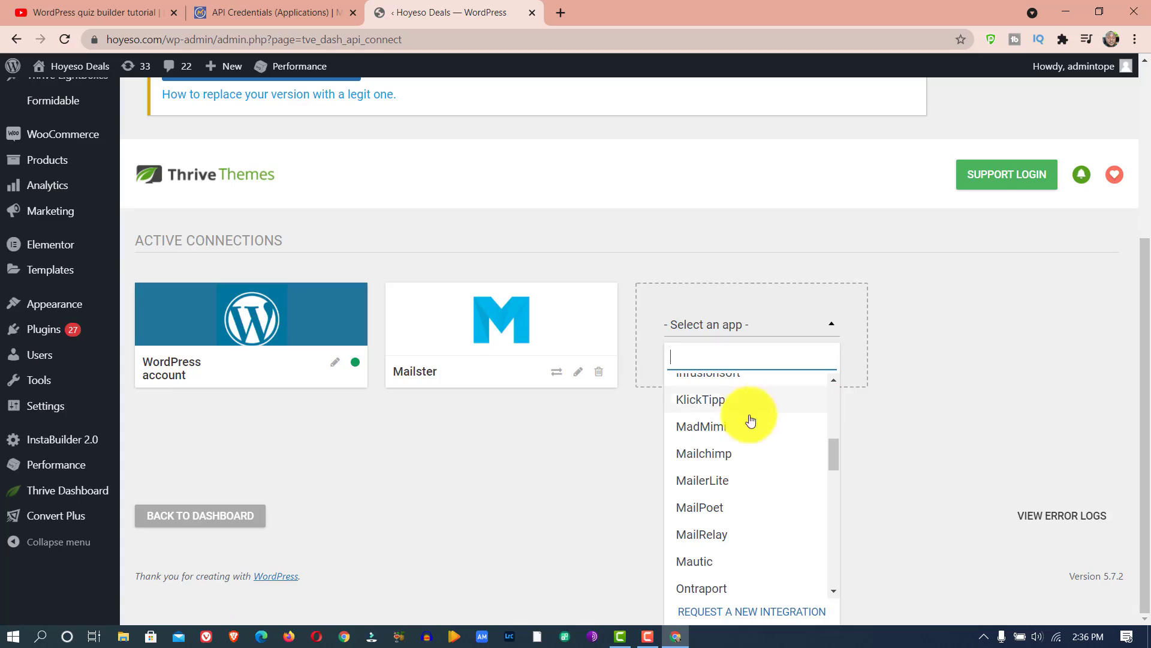
click(718, 559)
click(709, 352)
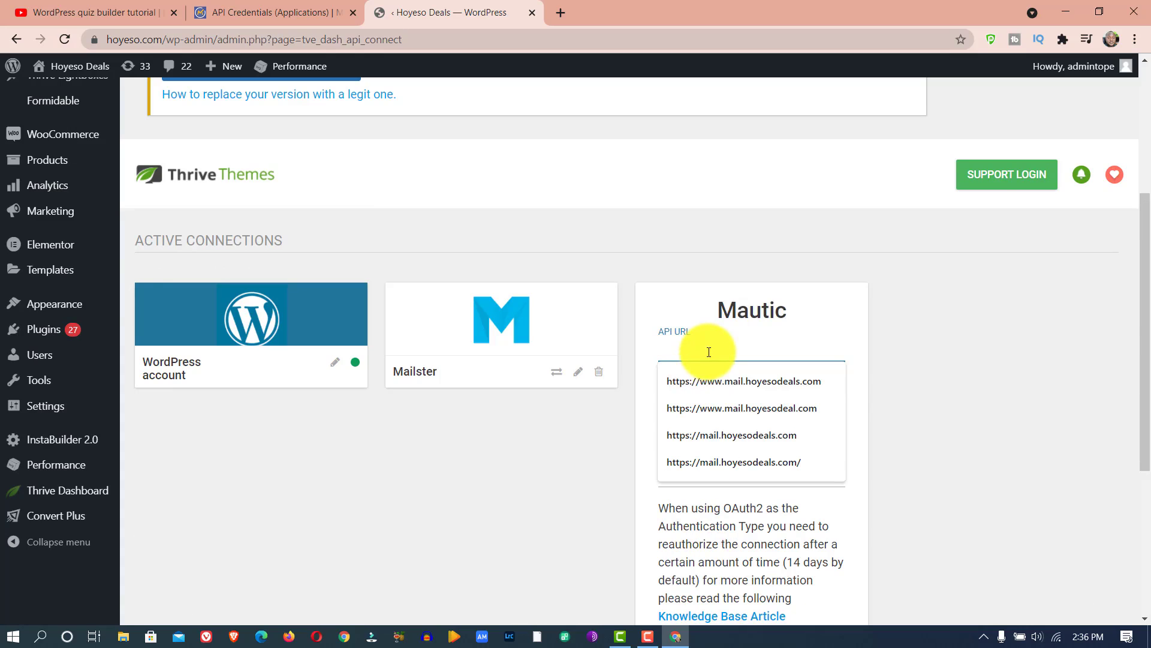
click(715, 383)
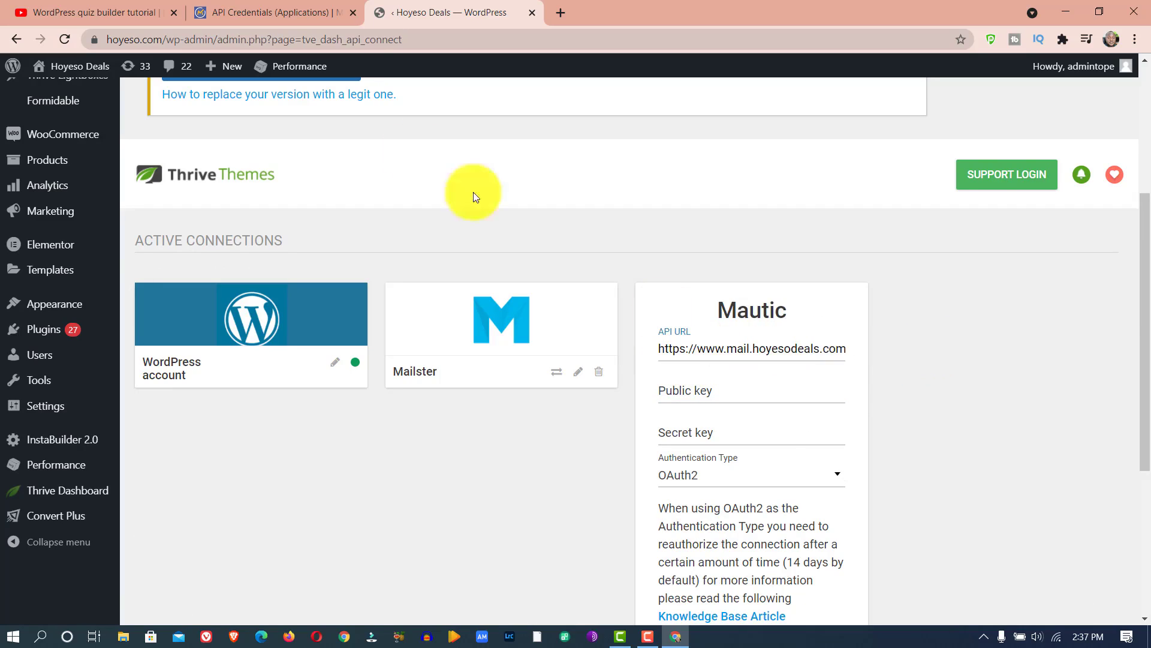
- Copy the Hoyeso Thrive Quize API public key from Mautic and paste it into the new connection's Public key field
click(283, 3)
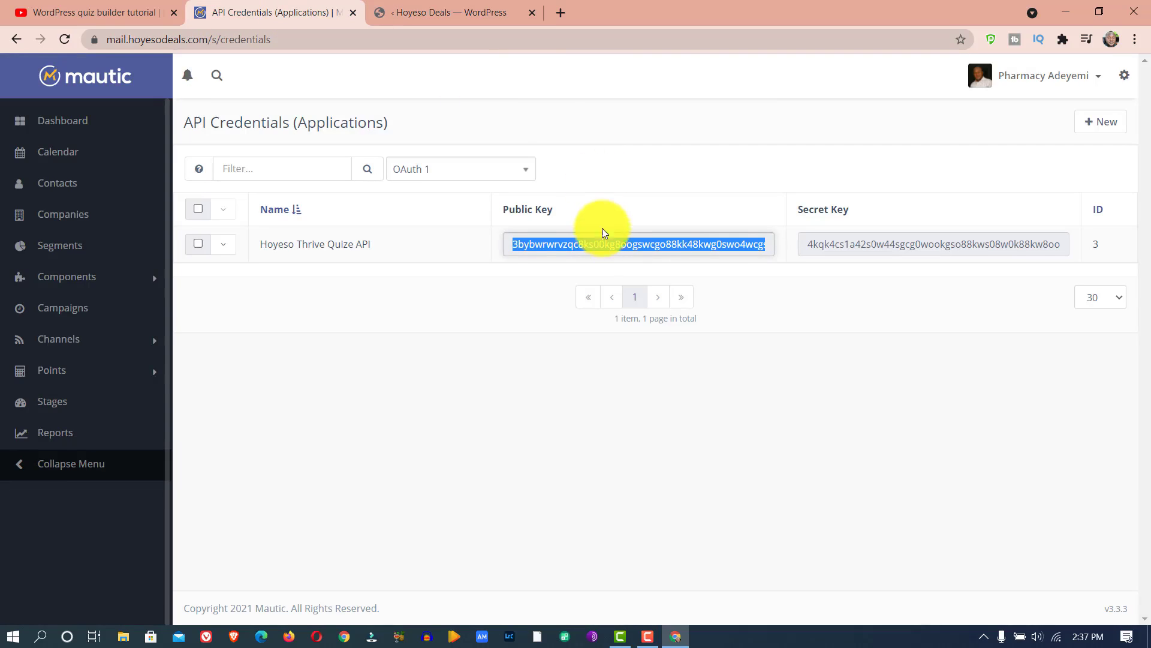
right_click(602, 245)
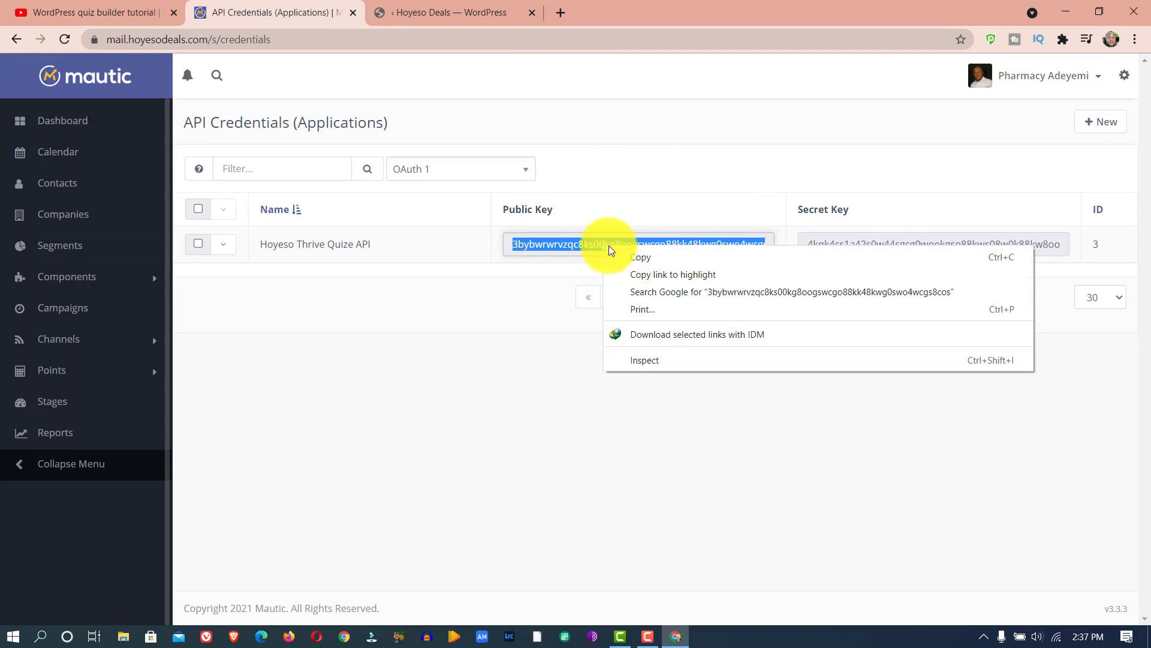
click(641, 253)
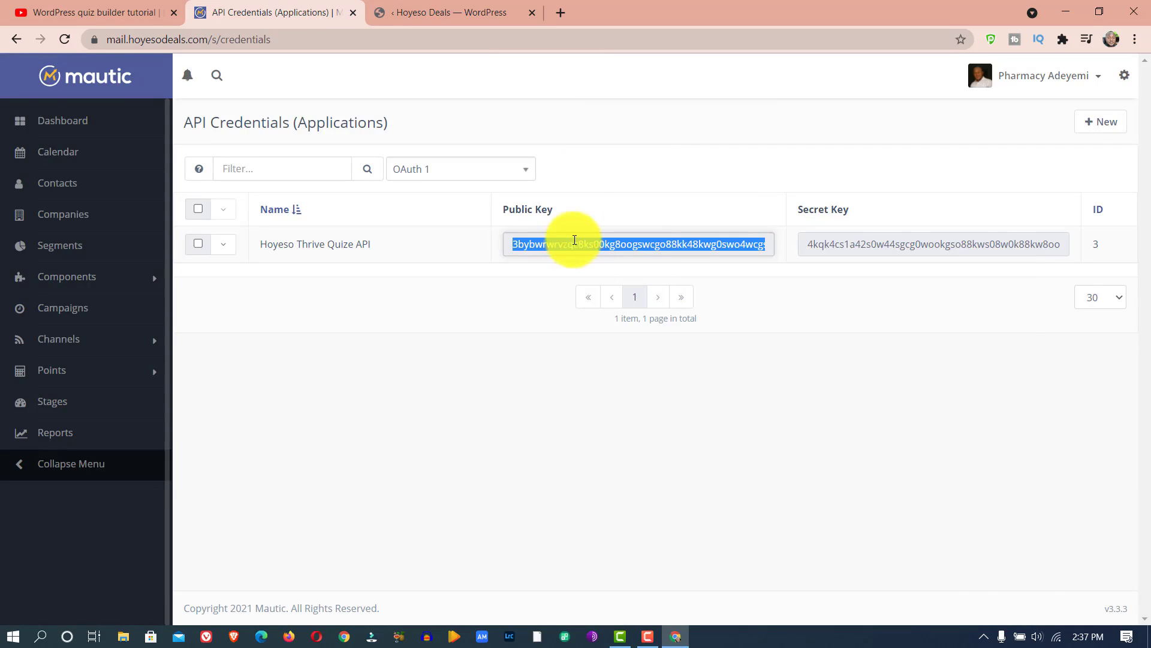
click(462, 9)
click(723, 392)
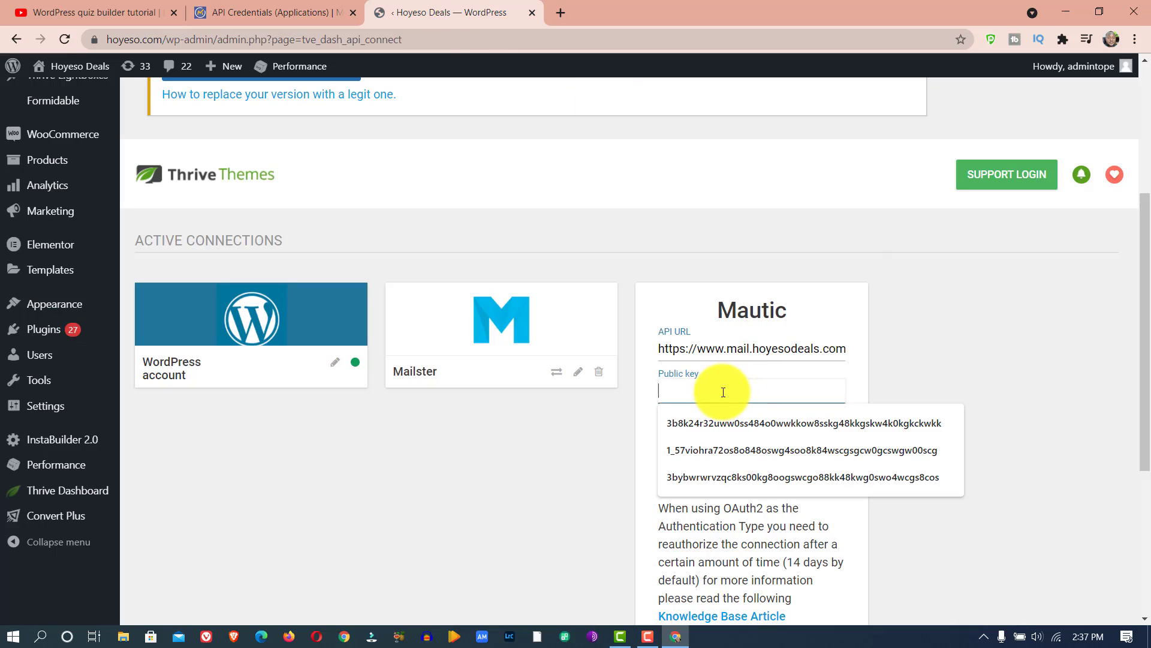
right_click(723, 391)
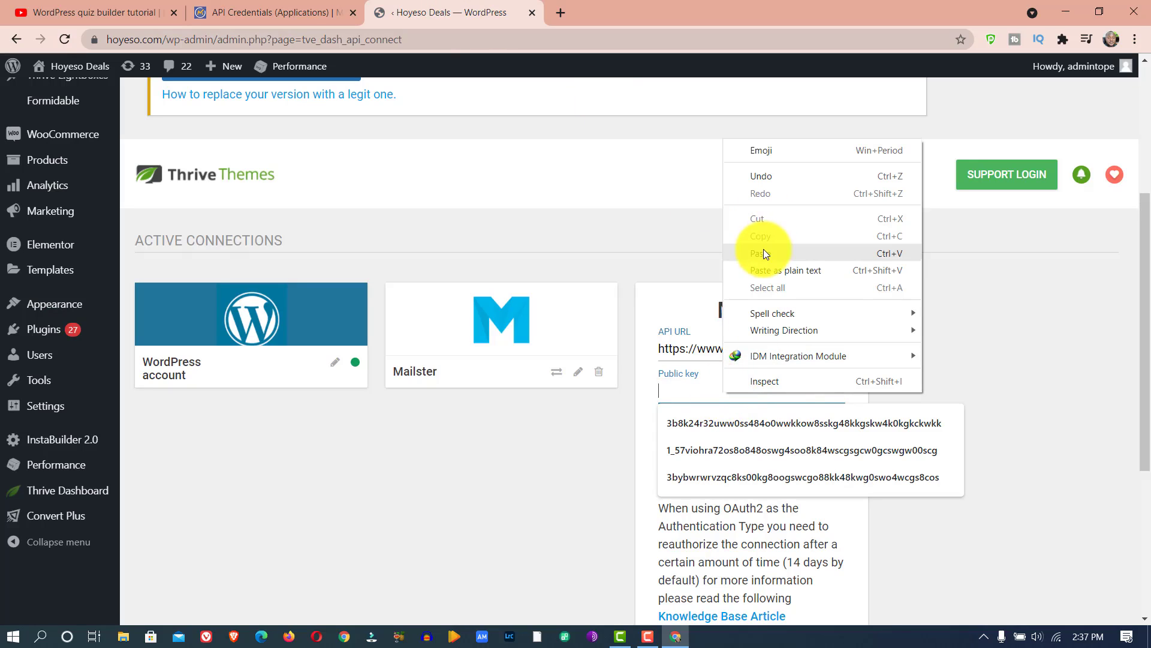
click(764, 251)
- Copy the Hoyeso Thrive Quize API secret key from Mautic and paste it into the Thrive connection's Secret key field
click(282, 13)
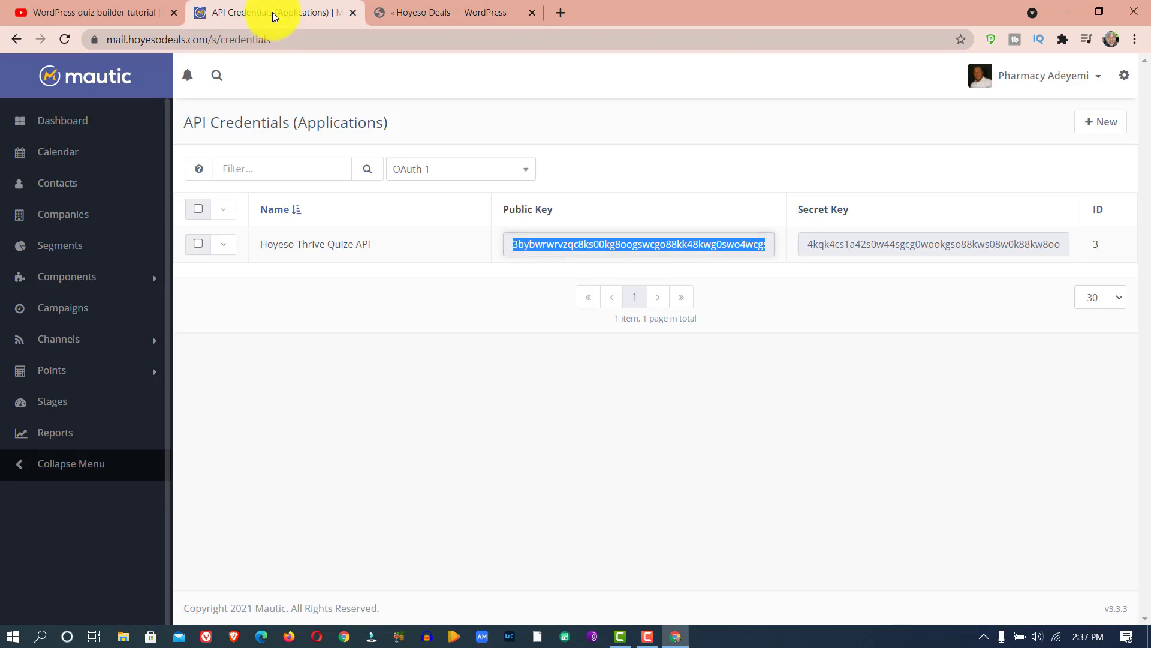
click(871, 245)
right_click(871, 245)
click(852, 258)
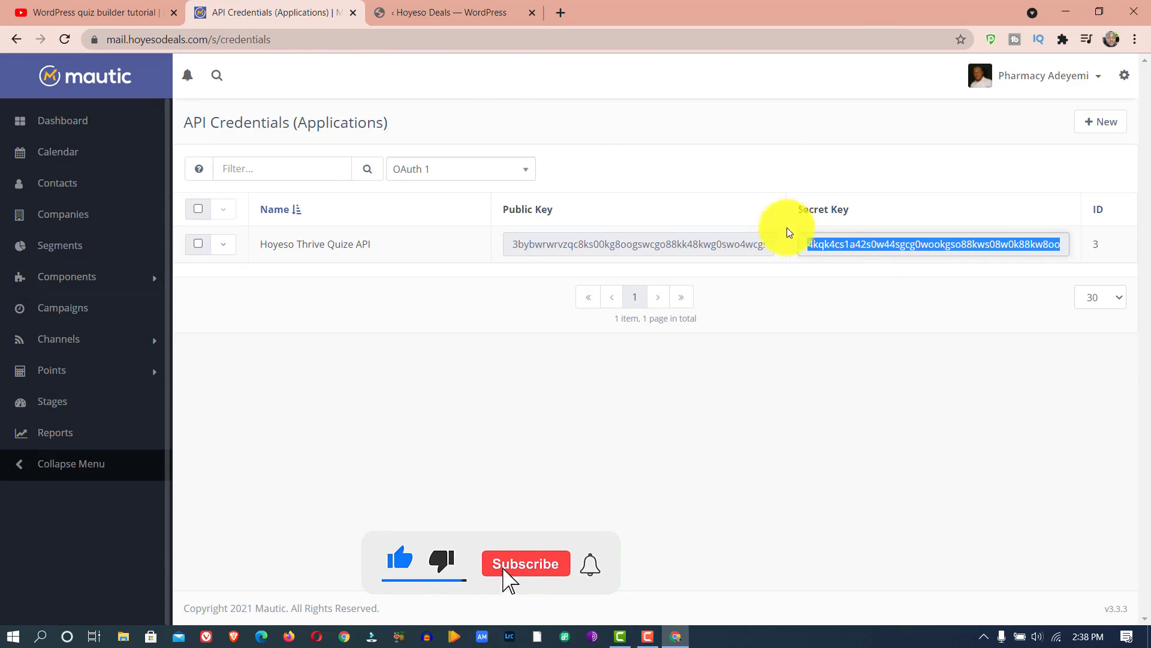
click(401, 23)
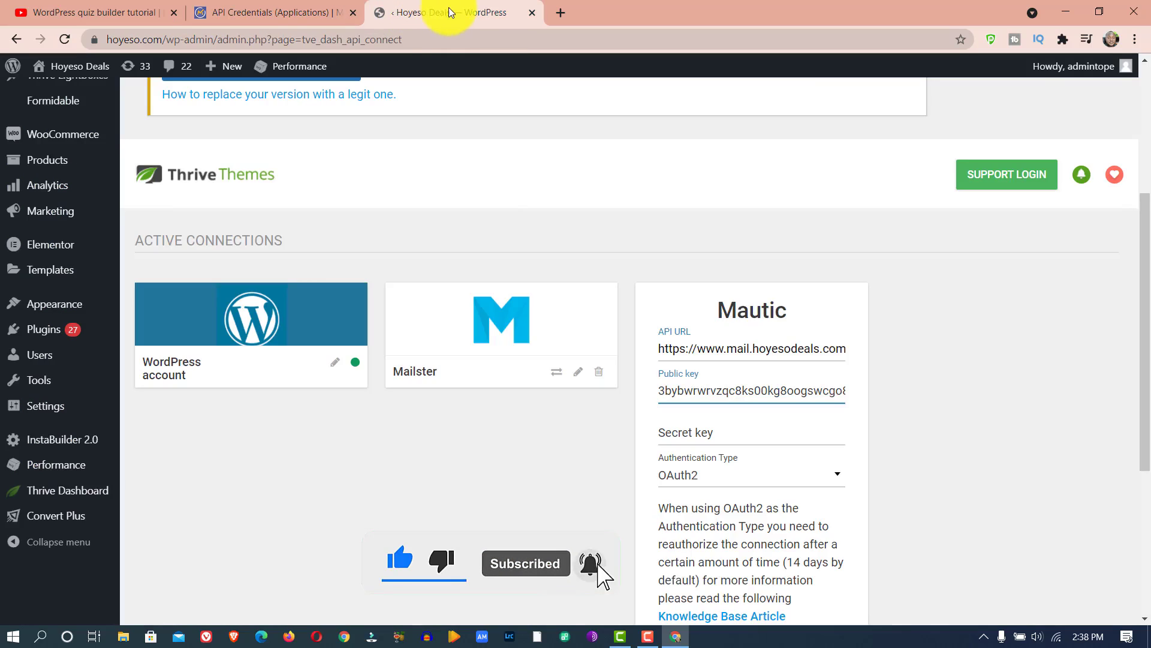
click(695, 436)
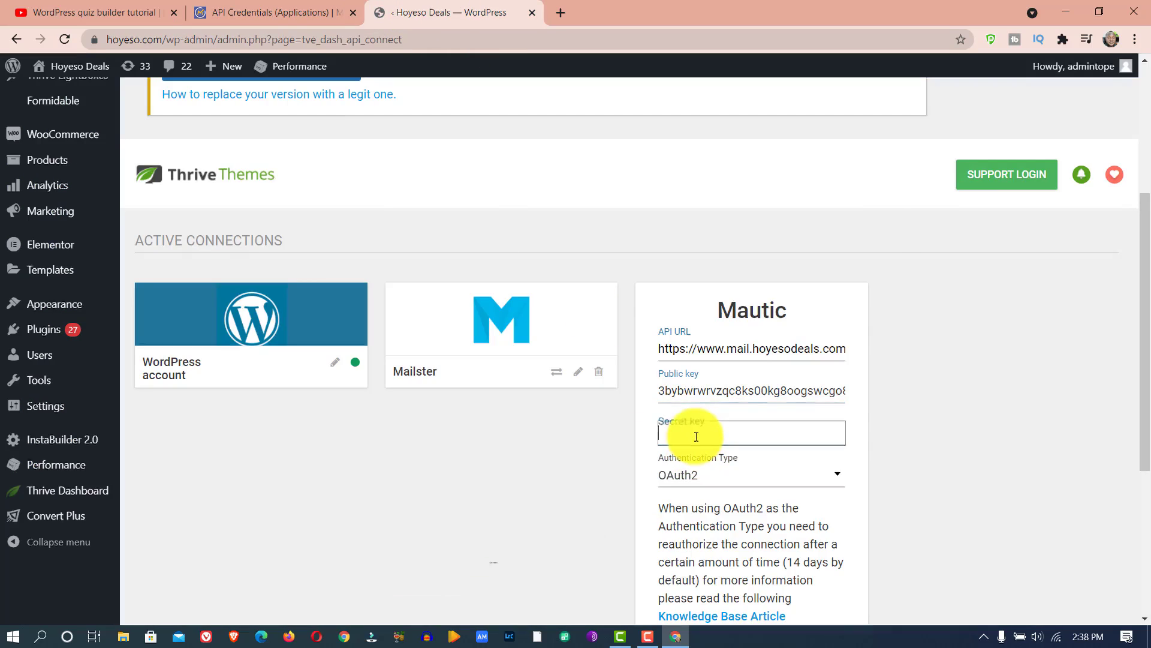
right_click(695, 436)
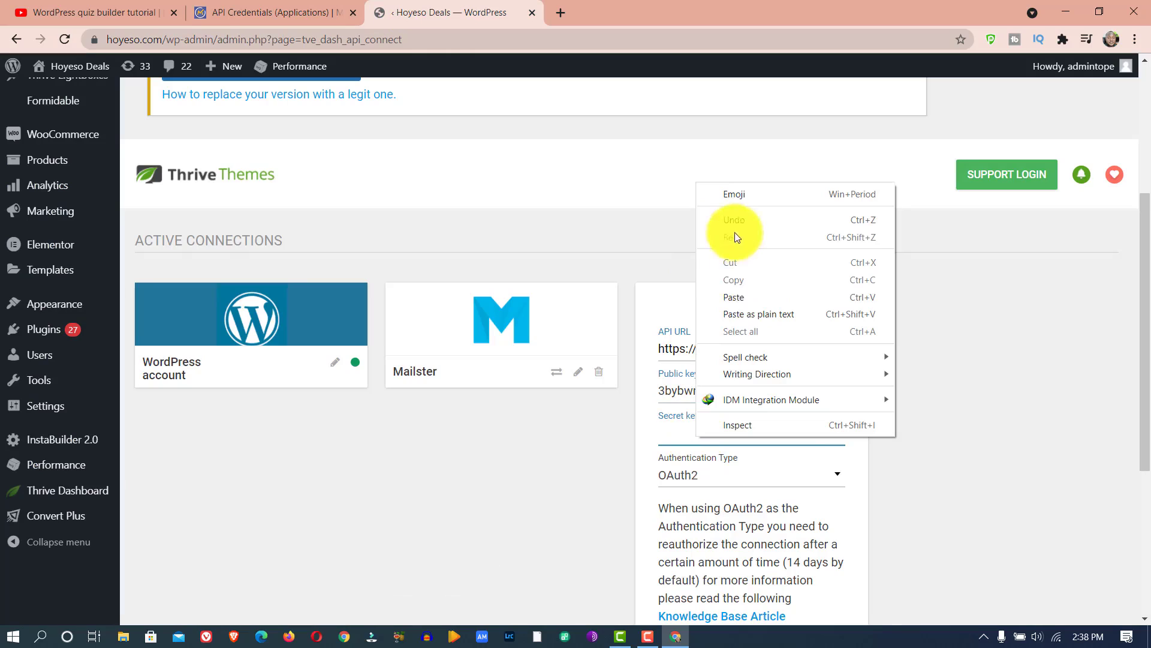
click(746, 293)
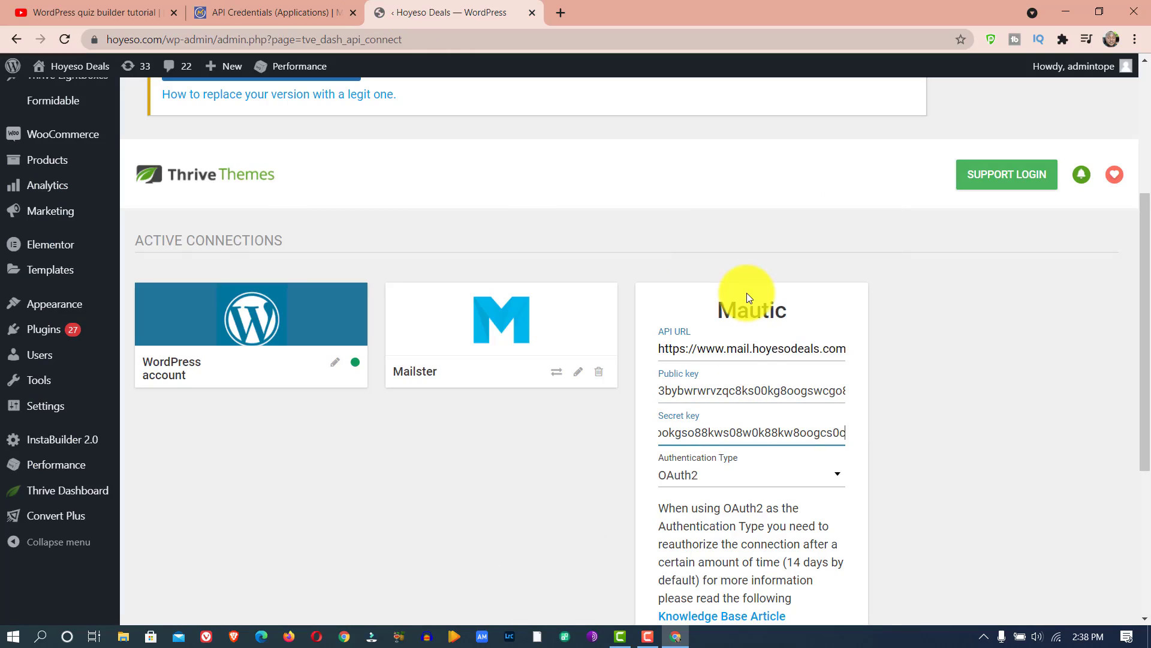
- Set the Mautic connection's authentication type to OAuth, connect it and authorize the access through the Mautic login
click(753, 480)
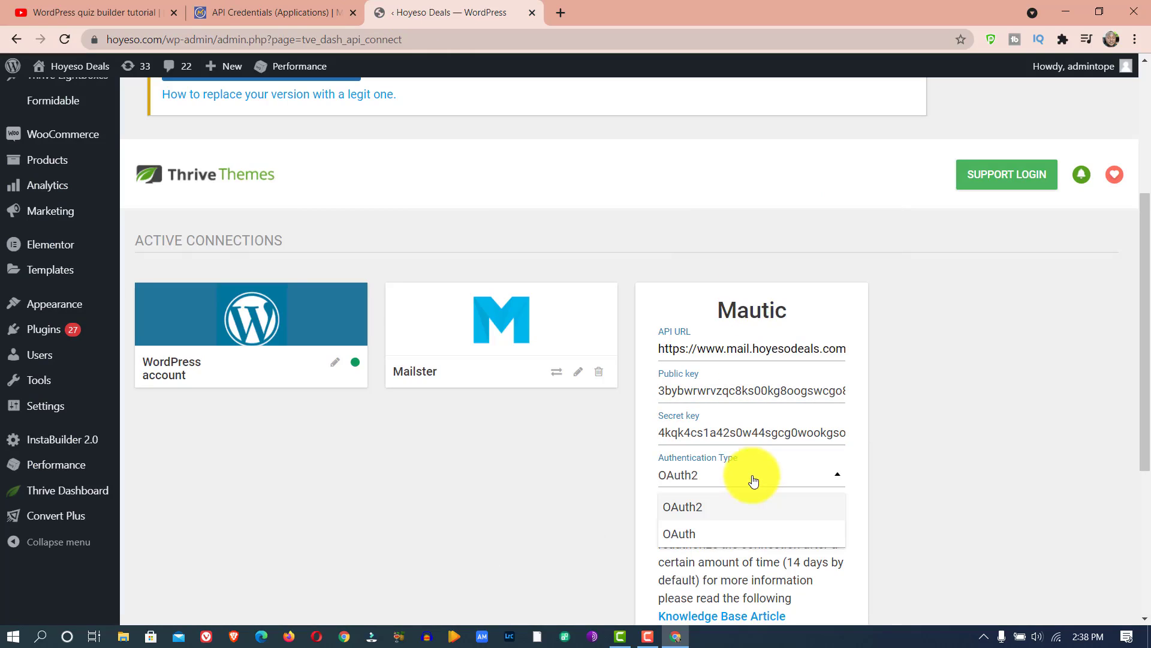
click(712, 536)
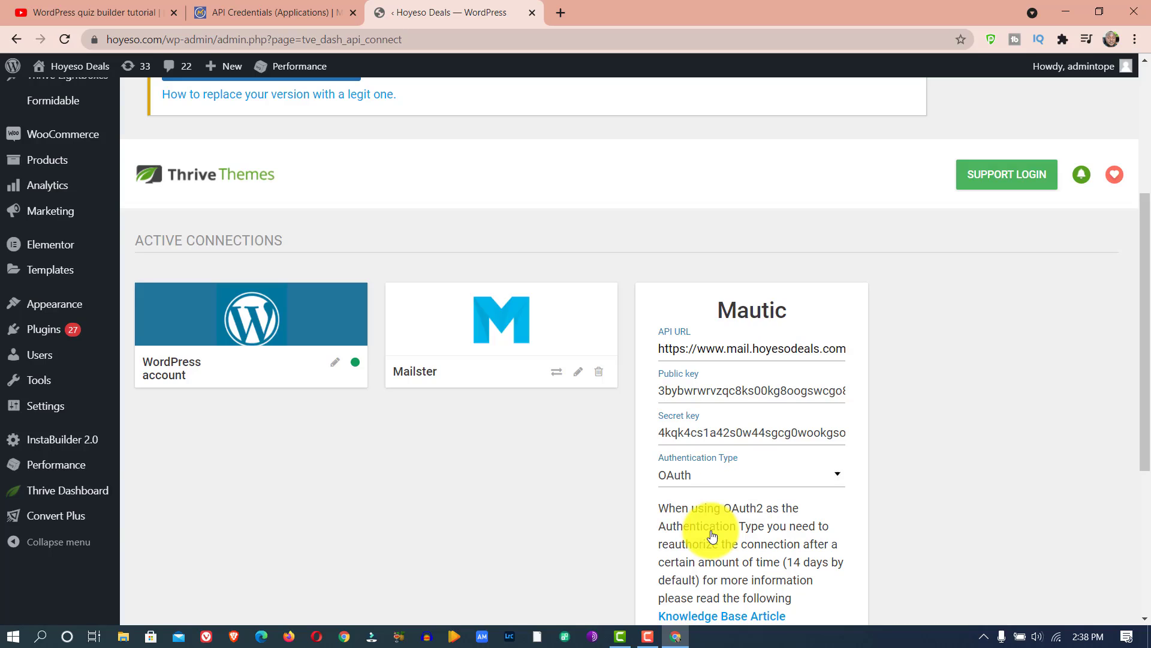
scroll(761, 420, down, 5)
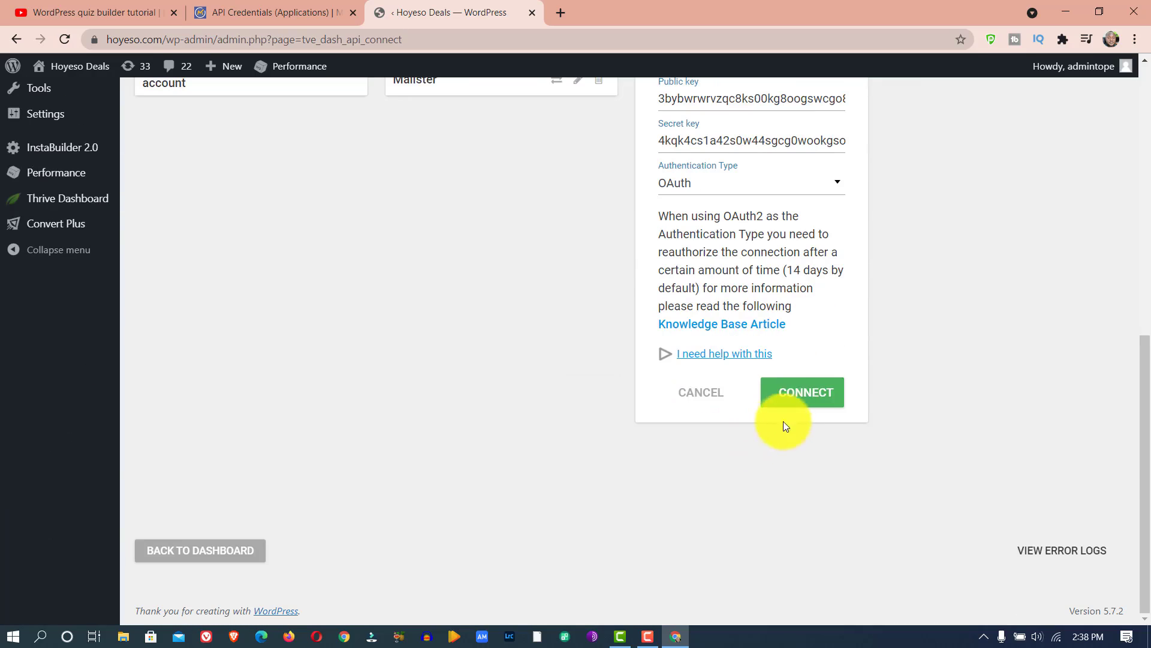
click(794, 393)
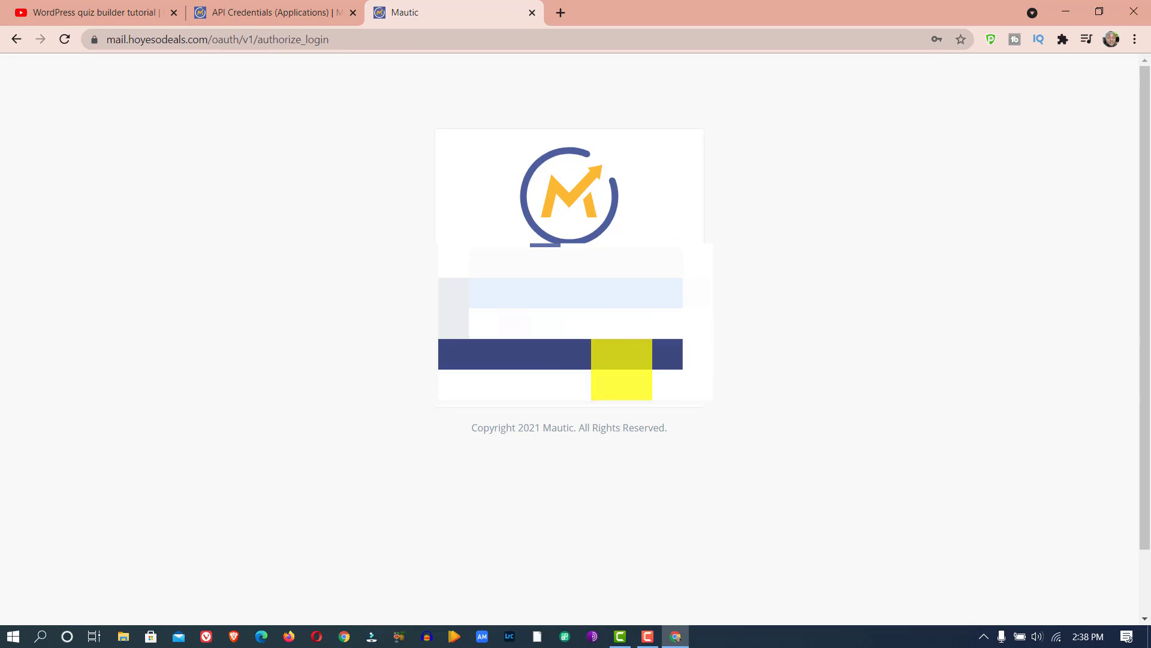
click(579, 356)
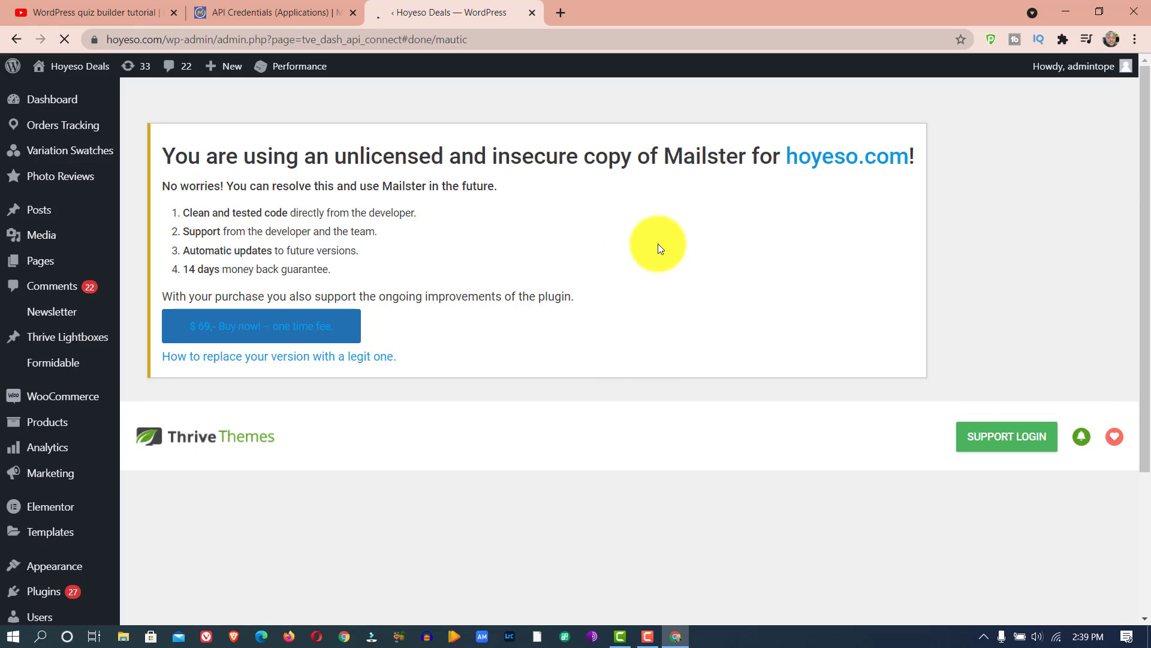
- Finish the Mautic connection setup and test the connection from the active connections
scroll(658, 247, down, 3)
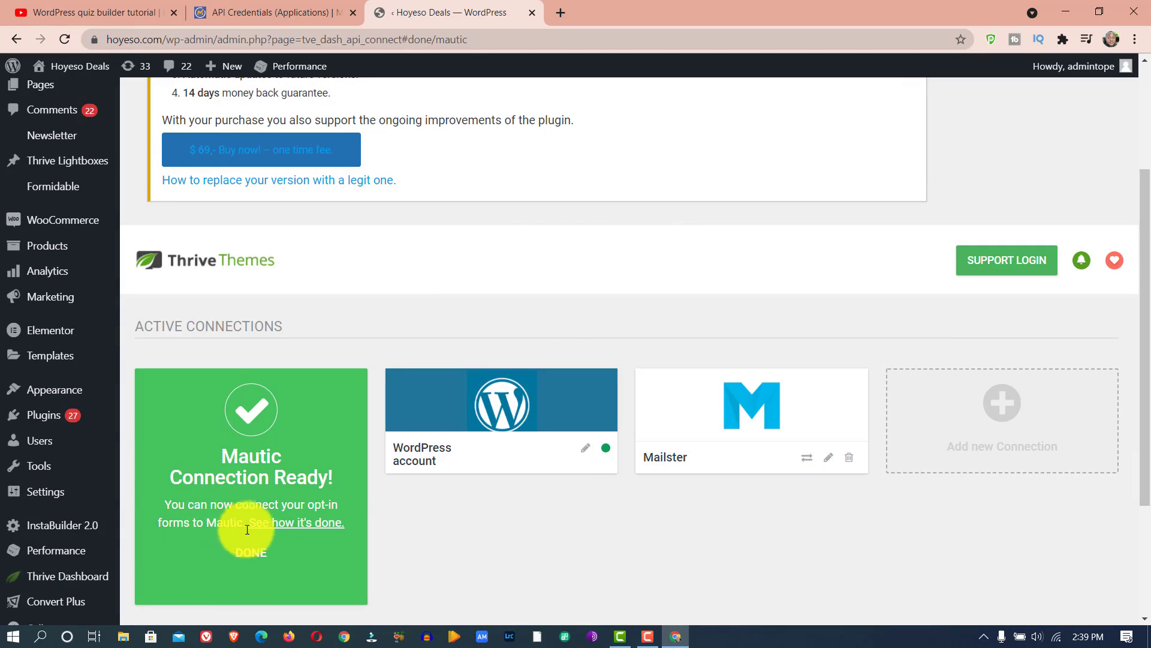
click(259, 553)
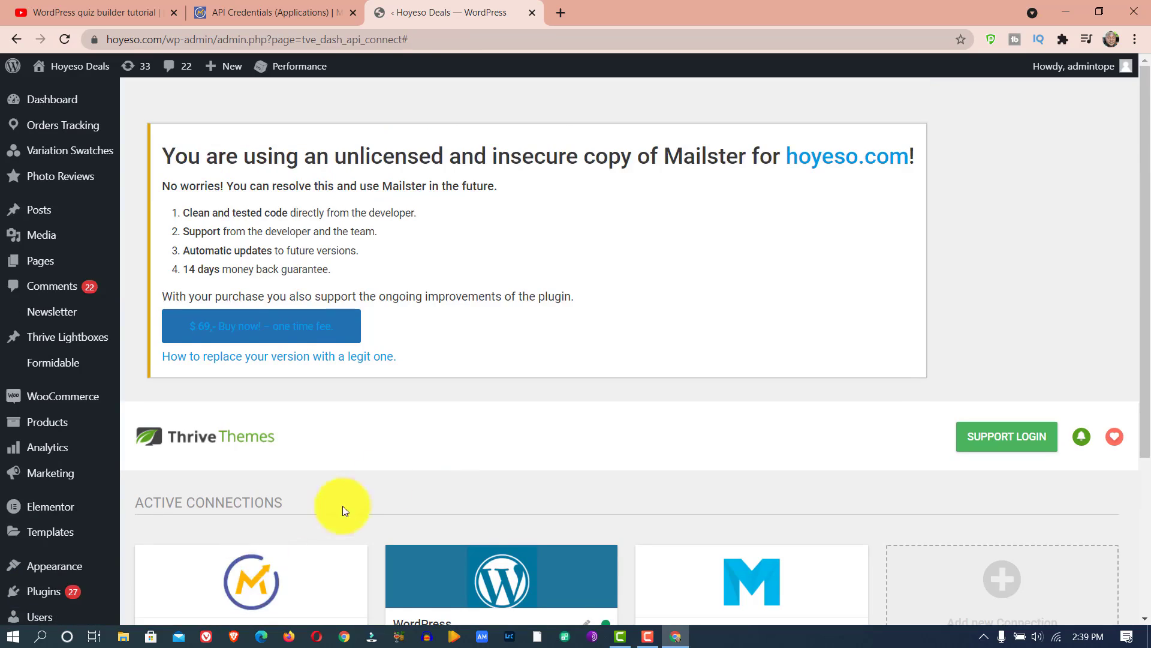
scroll(520, 309, down, 4)
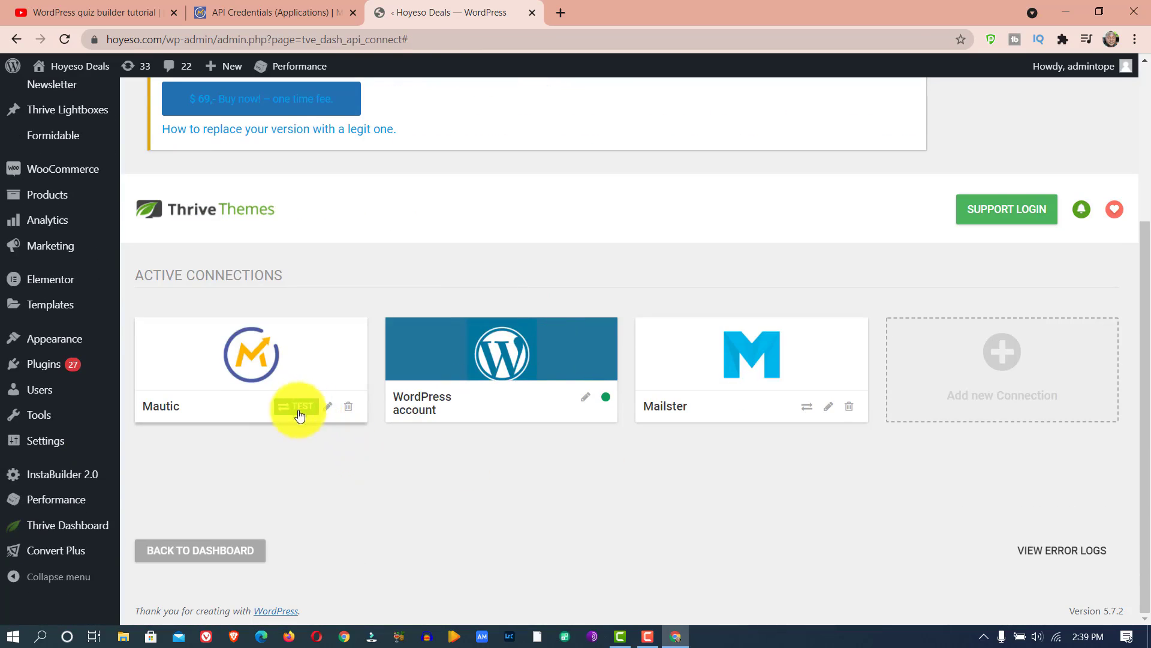
click(295, 412)
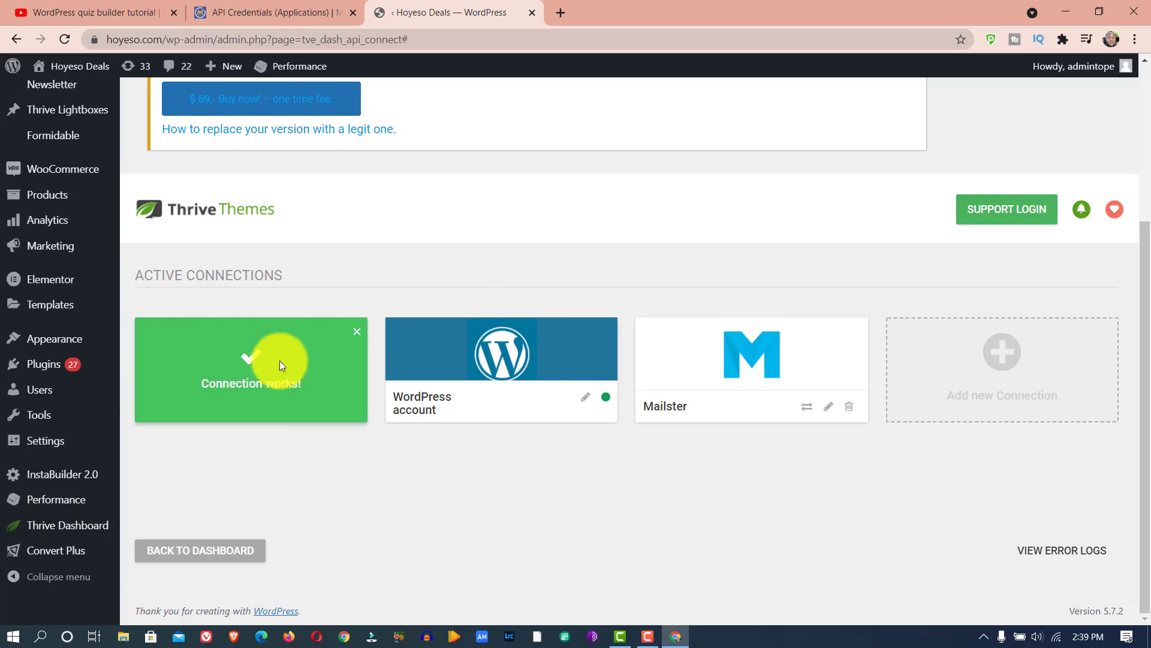
- Open the First Opt-in Gate of the Real Estate Prospect quiz in Thrive Quiz Builder for editing
mouse_move(36, 526)
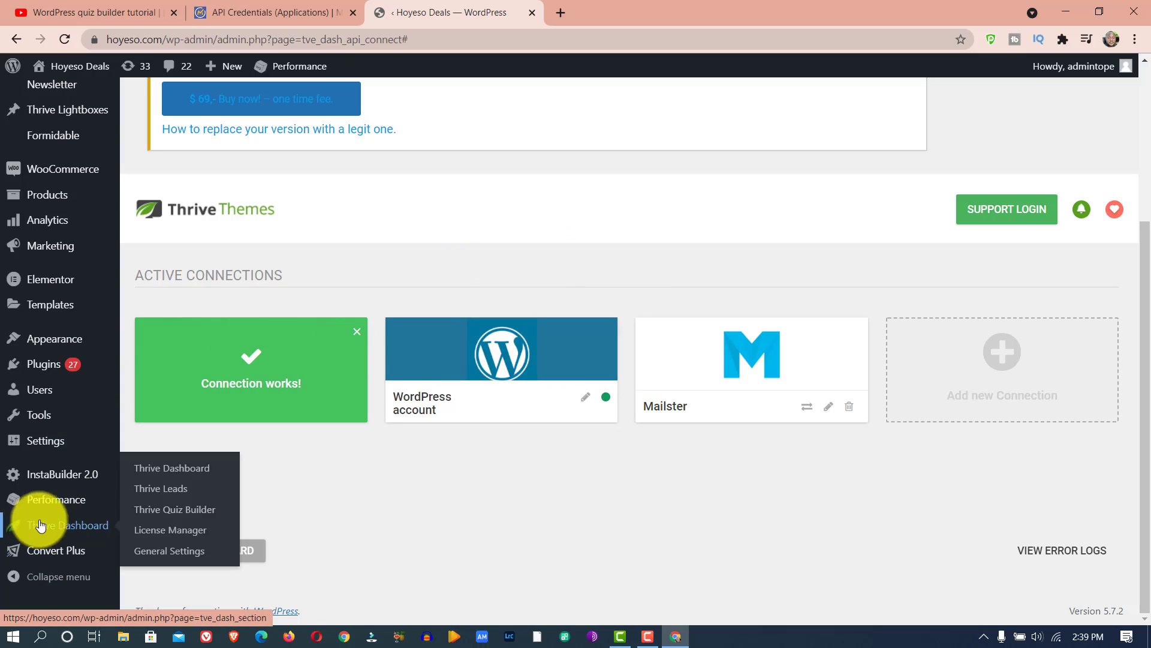
click(165, 518)
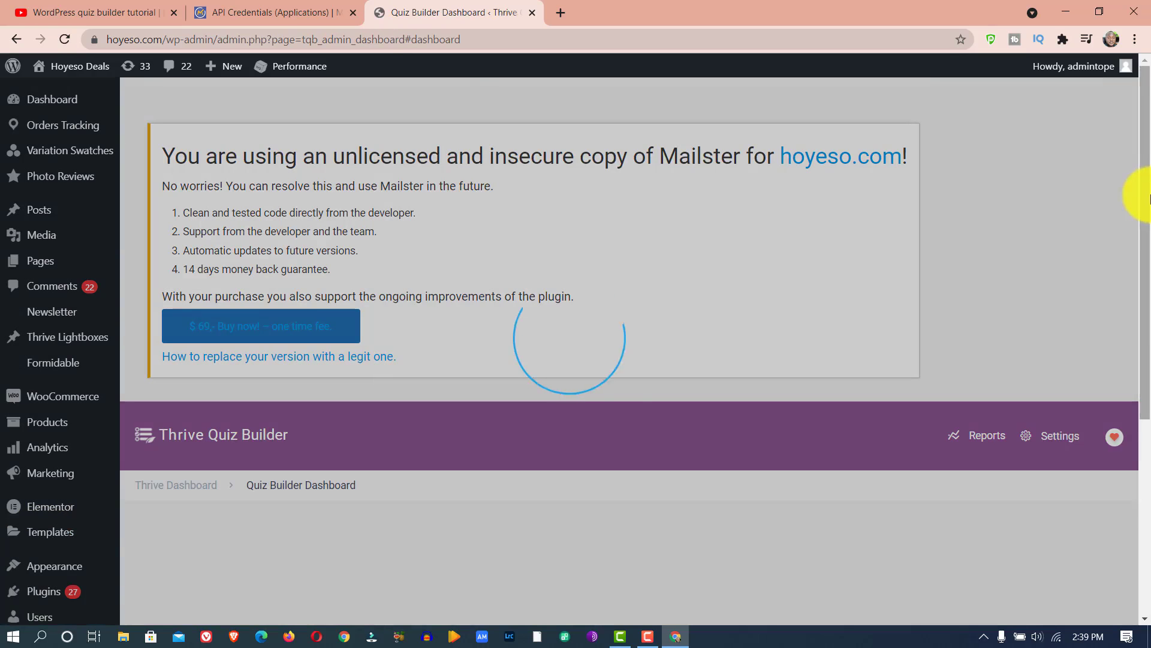
drag(1149, 198, 1149, 428)
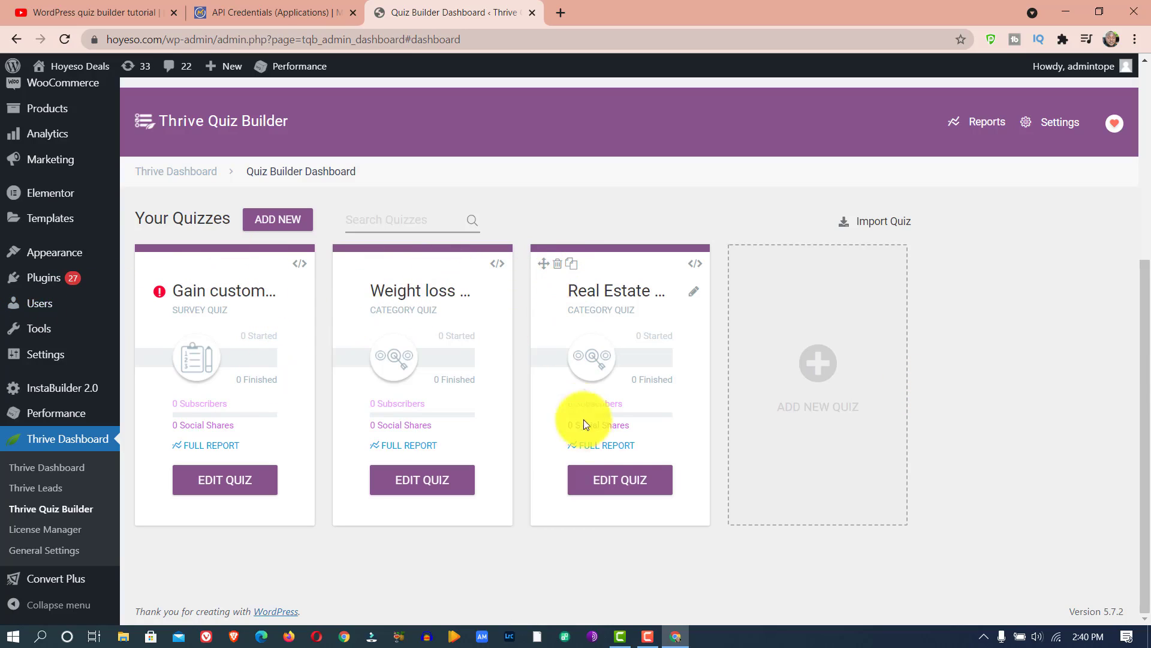
click(615, 480)
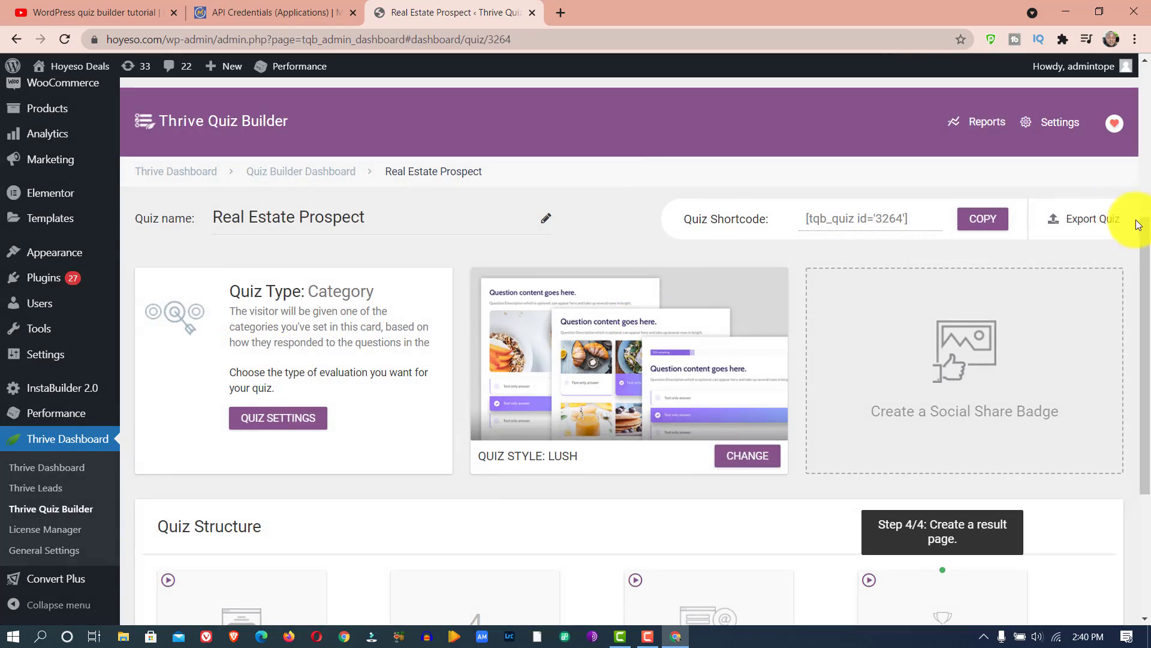
scroll(1138, 240, down, 4)
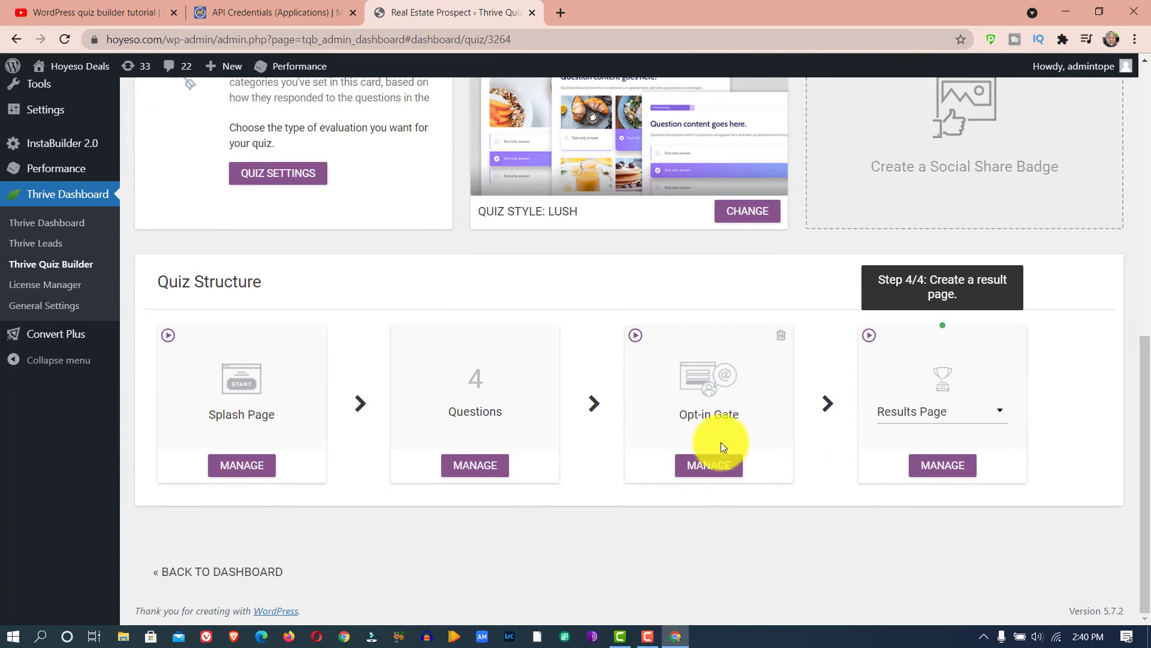
click(713, 467)
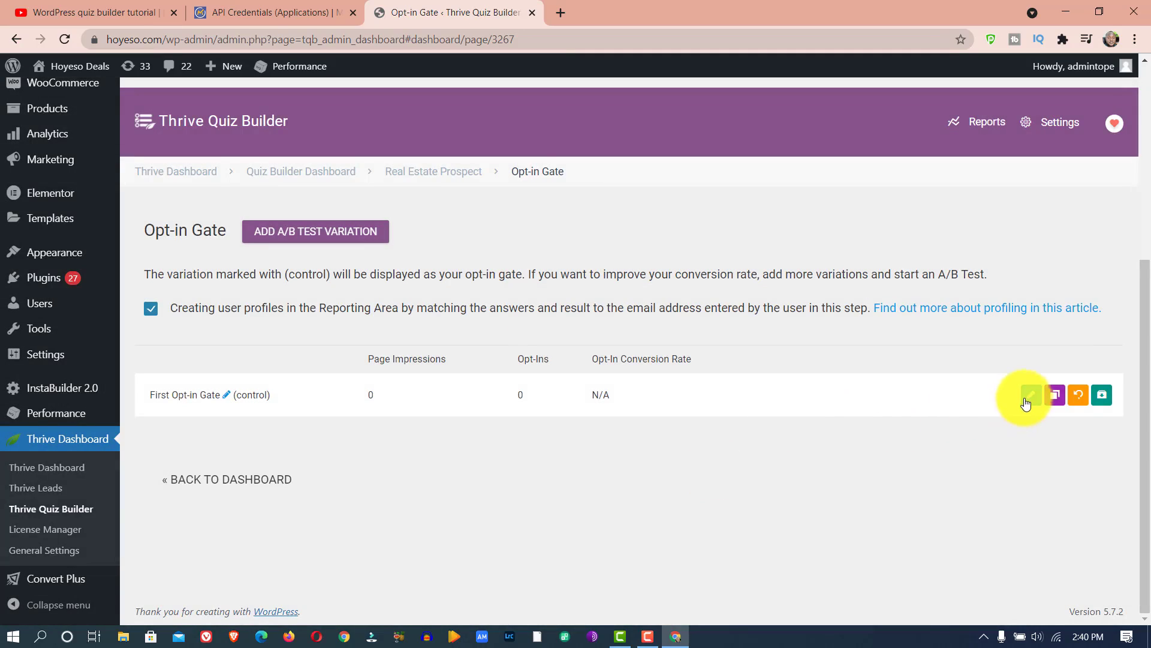
click(1030, 400)
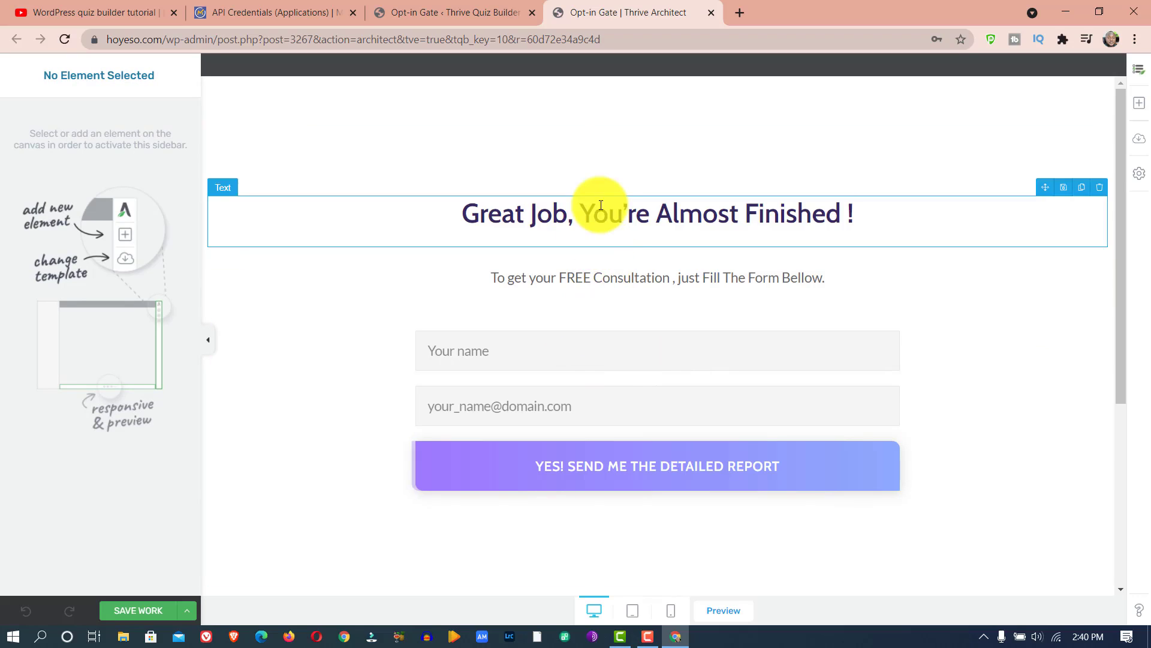
- Try to send the opt-in form's leads to the Mautic connection and choose a mailing list for it
click(618, 364)
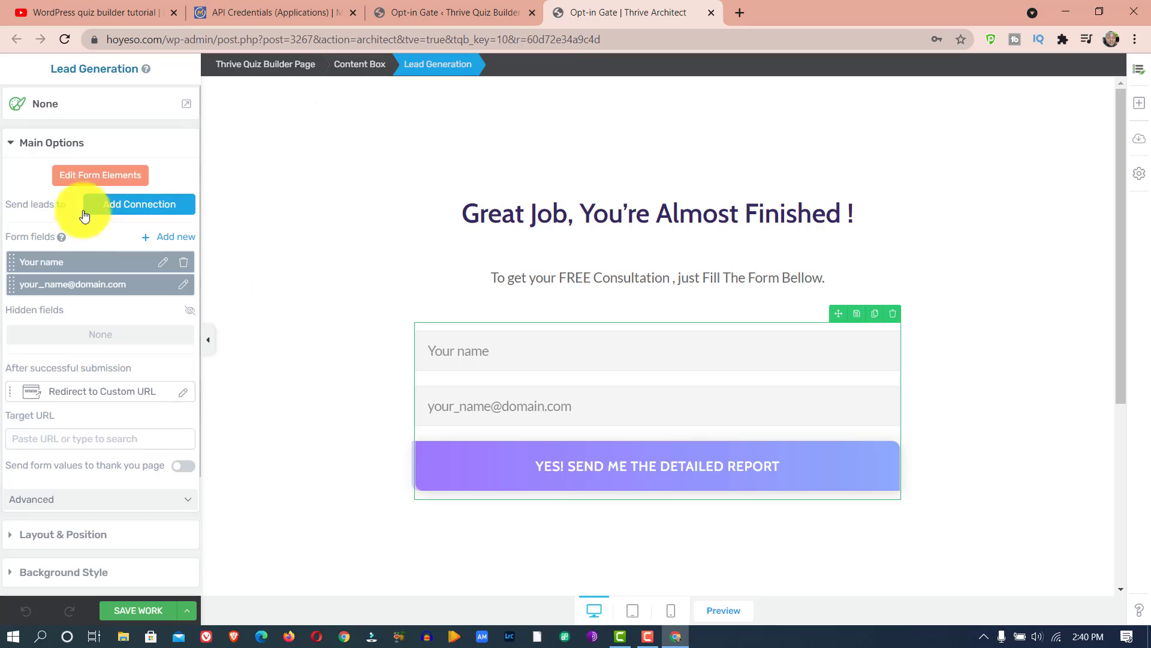
click(143, 210)
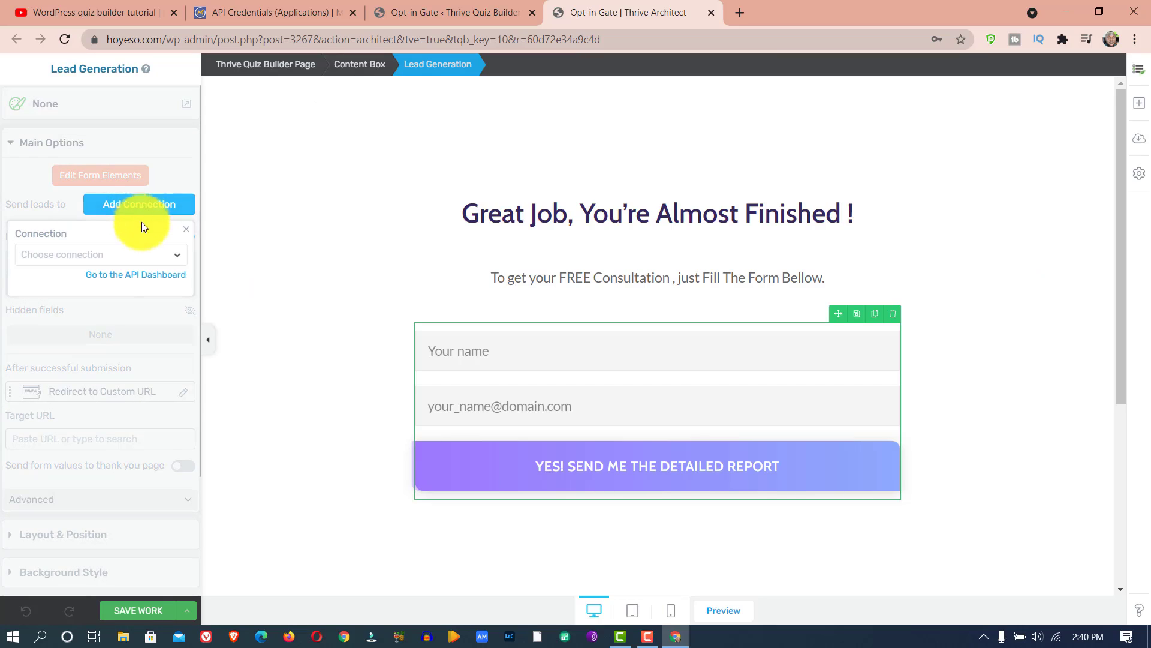
click(149, 258)
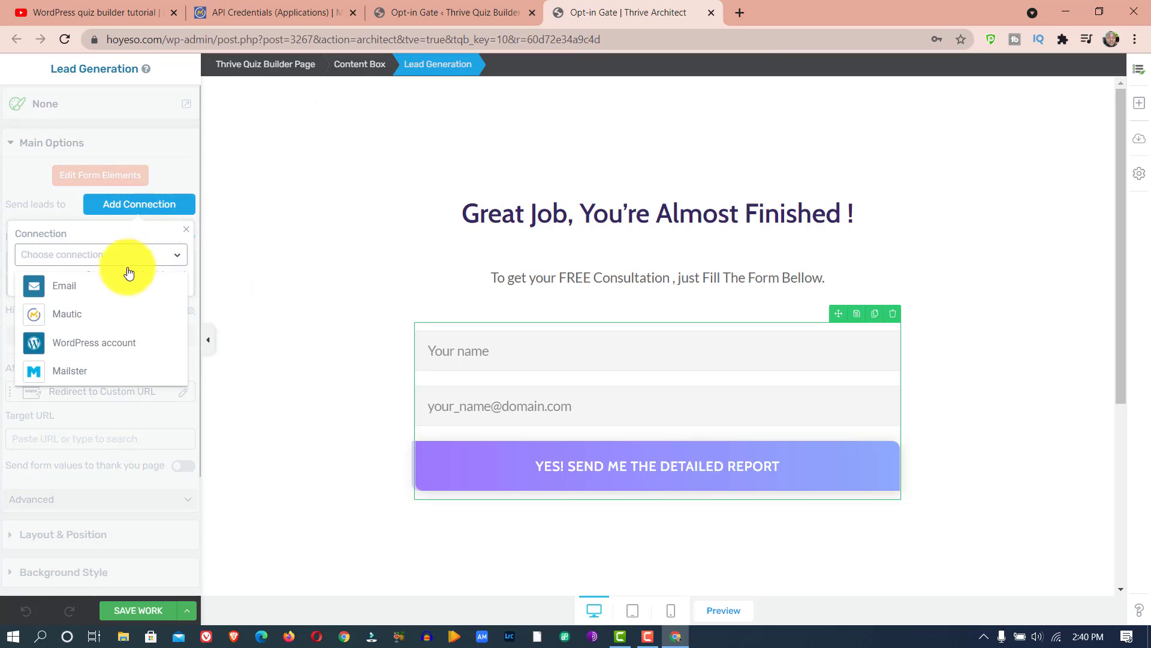
click(73, 316)
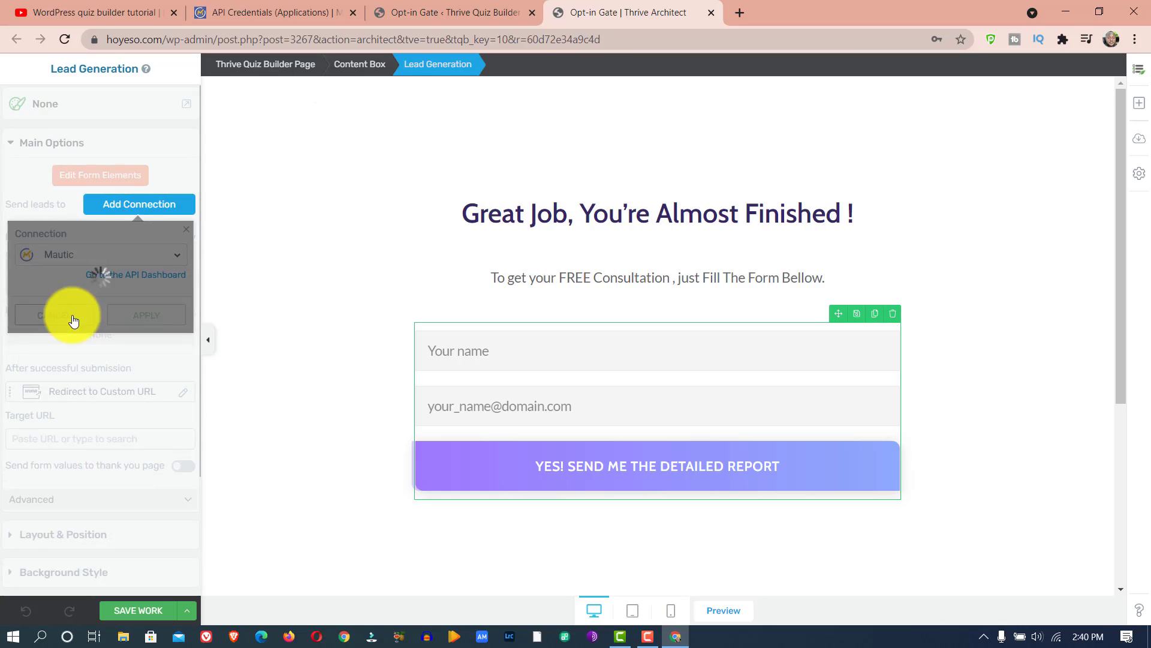
click(153, 318)
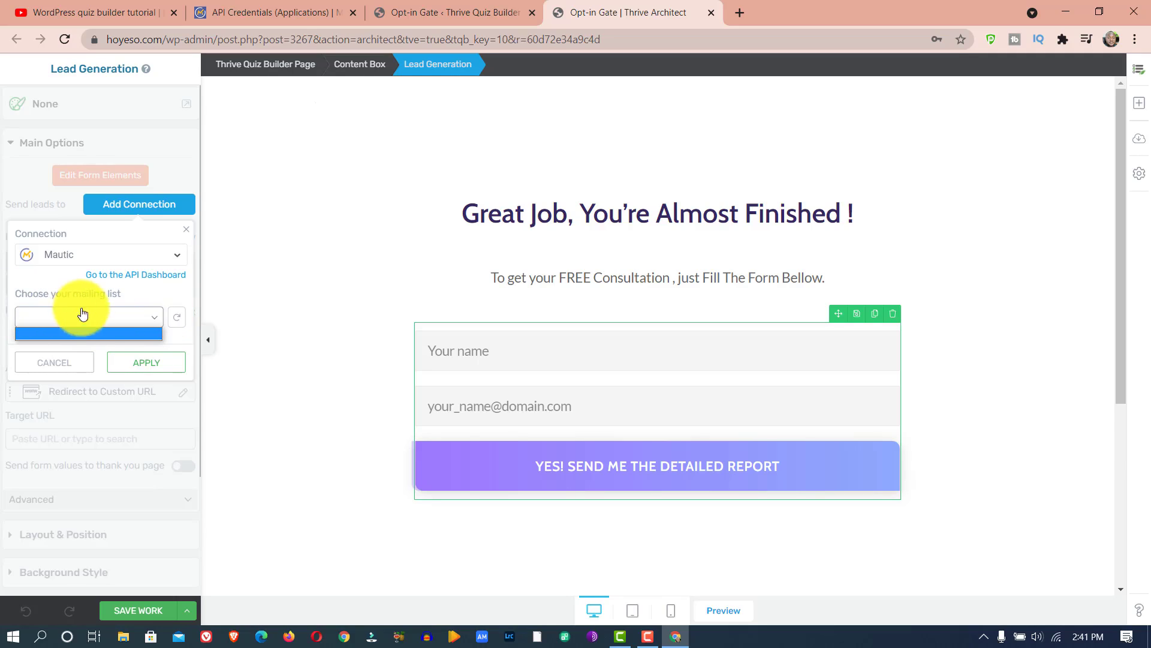
- Check the contact segments in Mautic and return to the opt-in gate in Thrive Architect
click(240, 12)
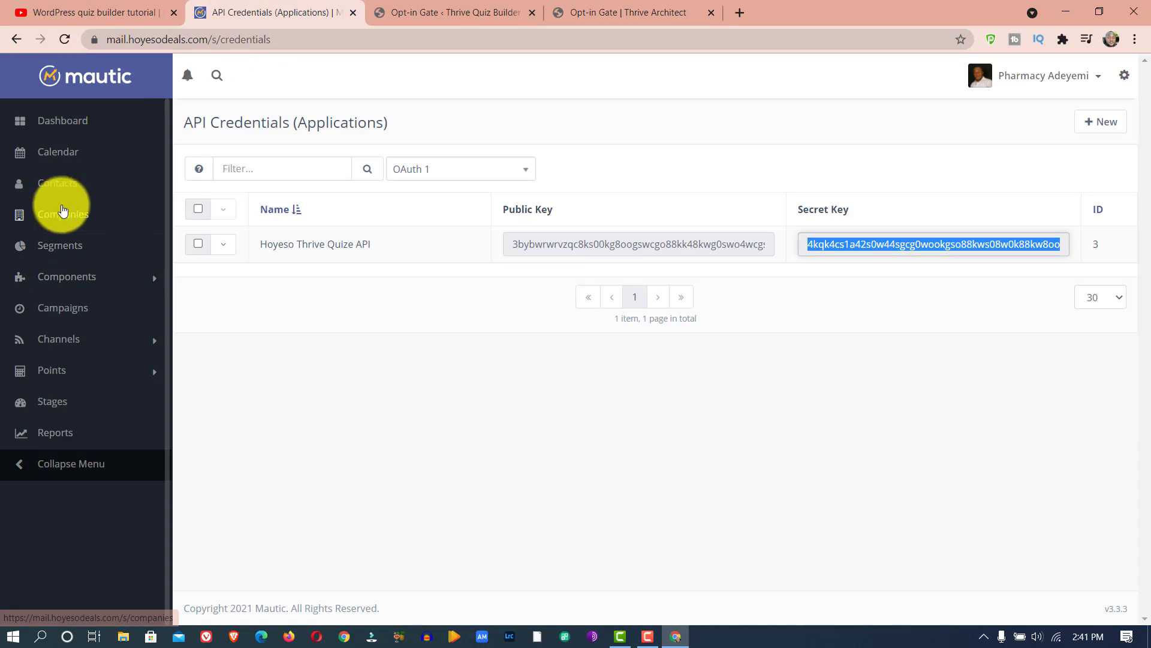
click(59, 252)
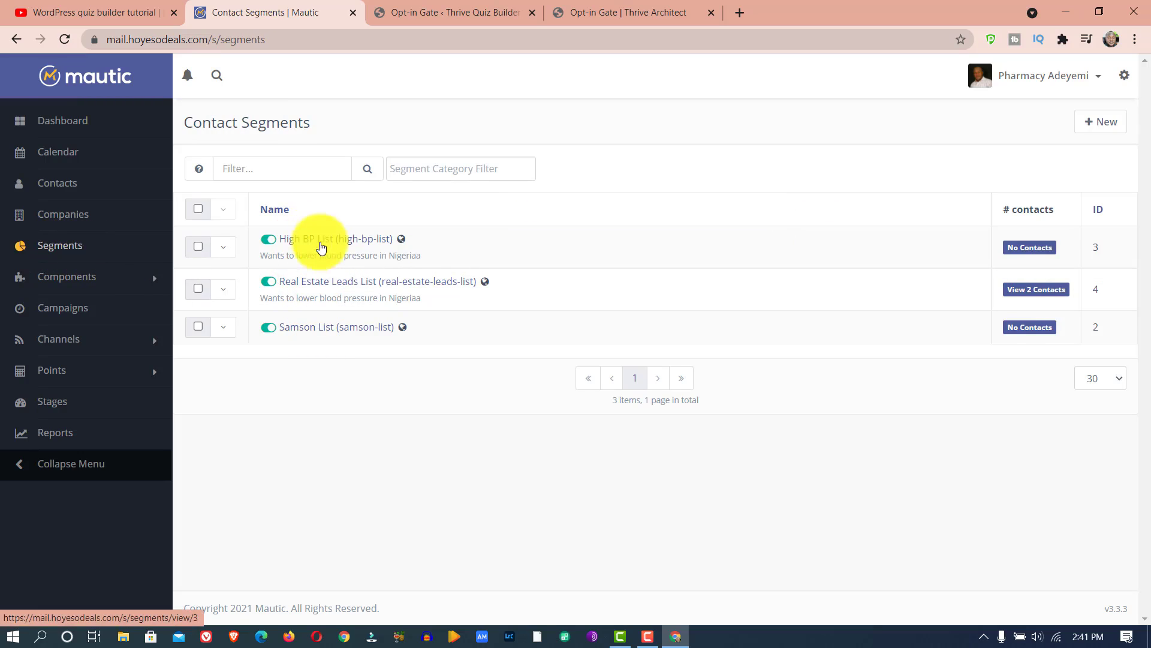
click(538, 7)
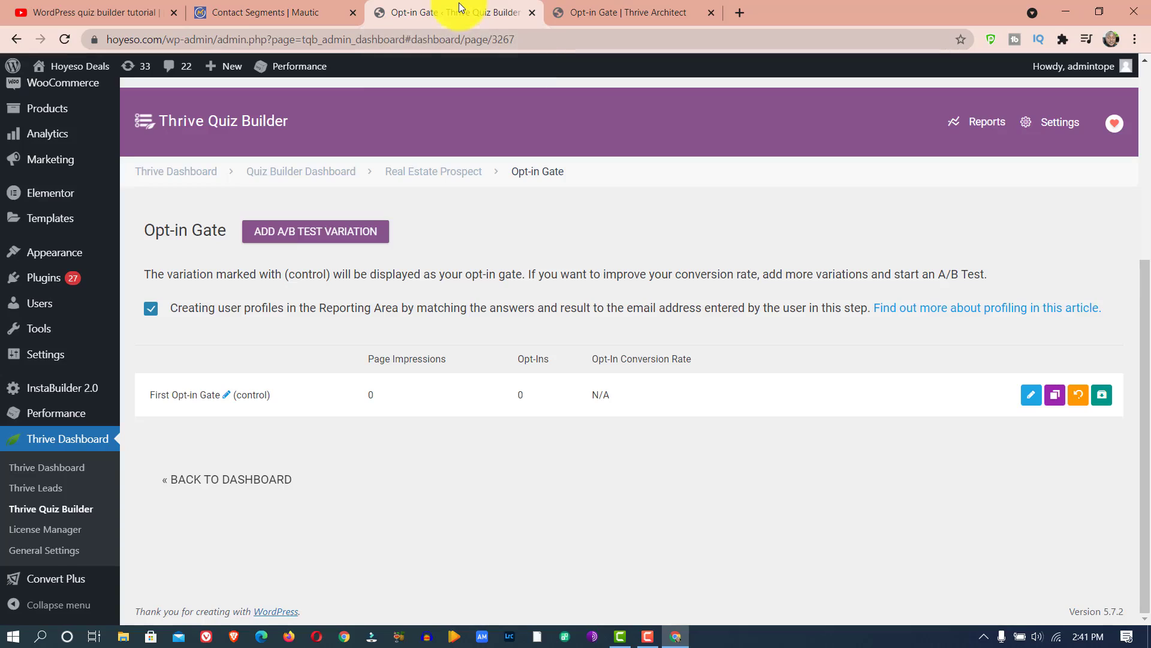
click(582, 9)
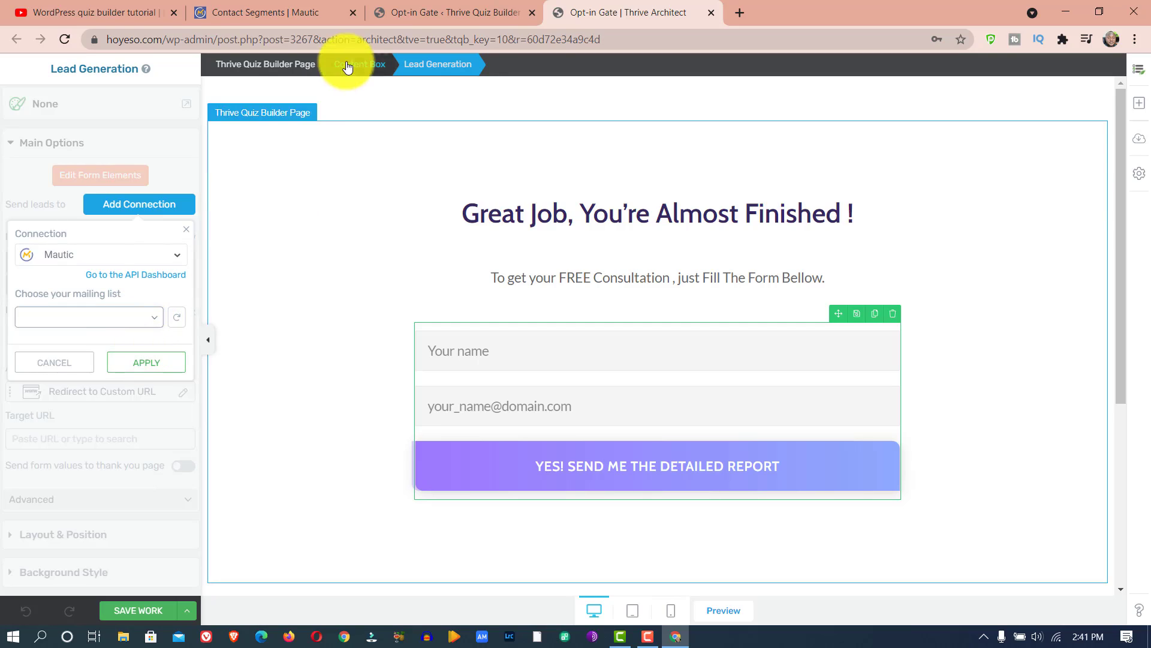
- Reload the Mautic mailing lists, try again to choose one, and leave the form's connection unapplied
click(142, 323)
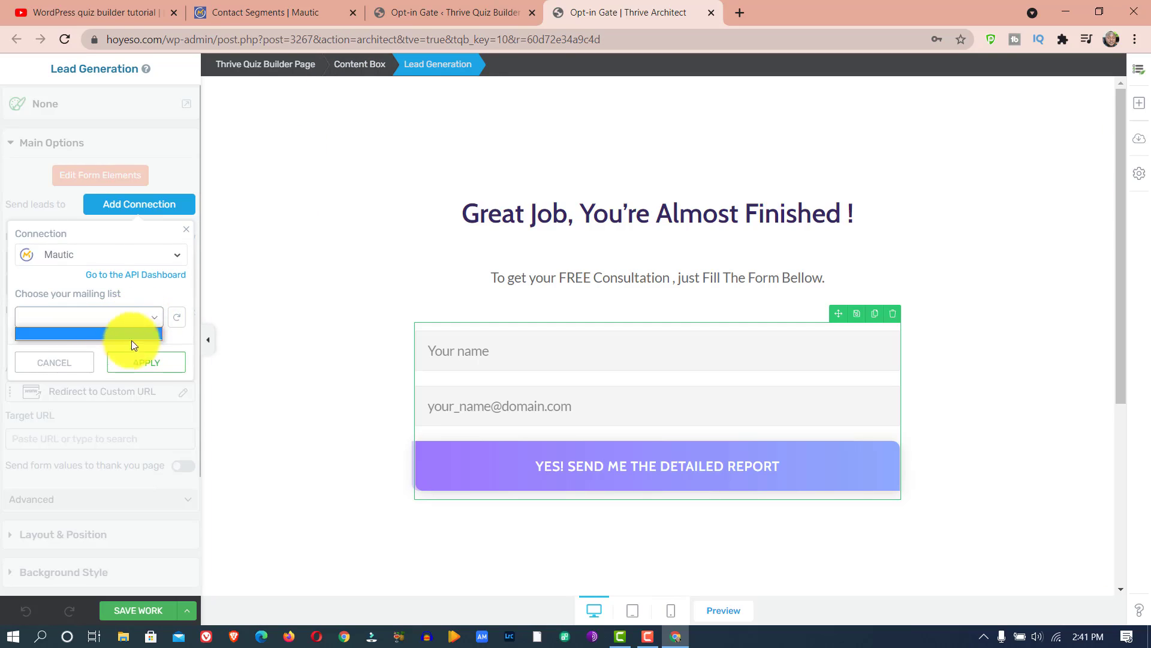
click(178, 318)
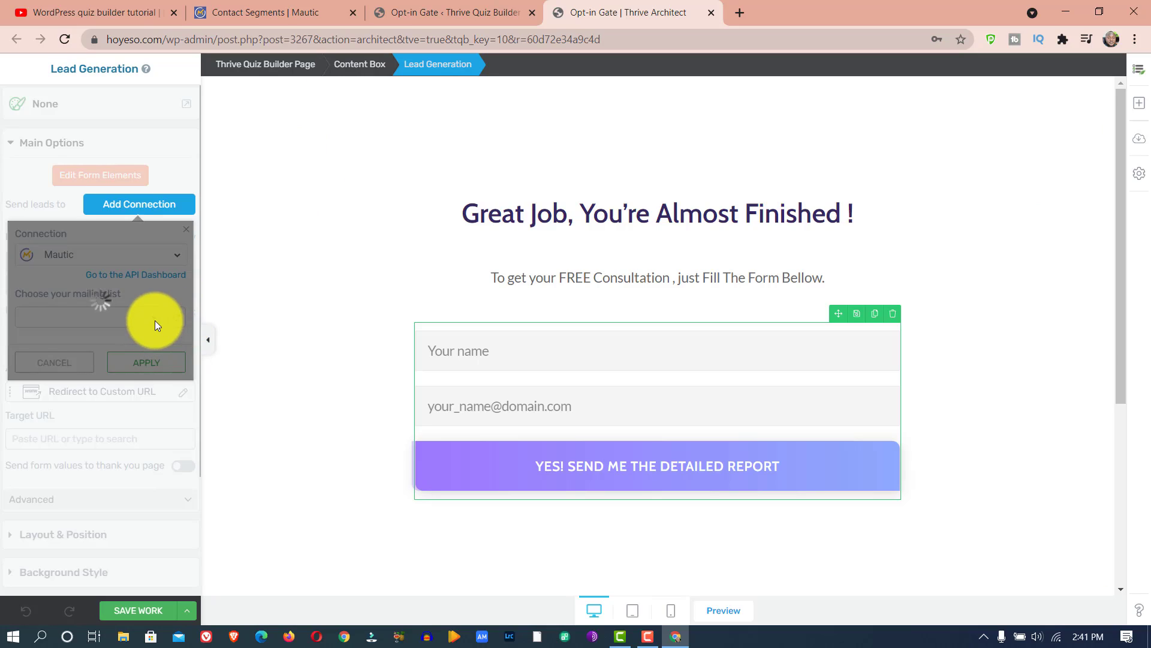
click(155, 321)
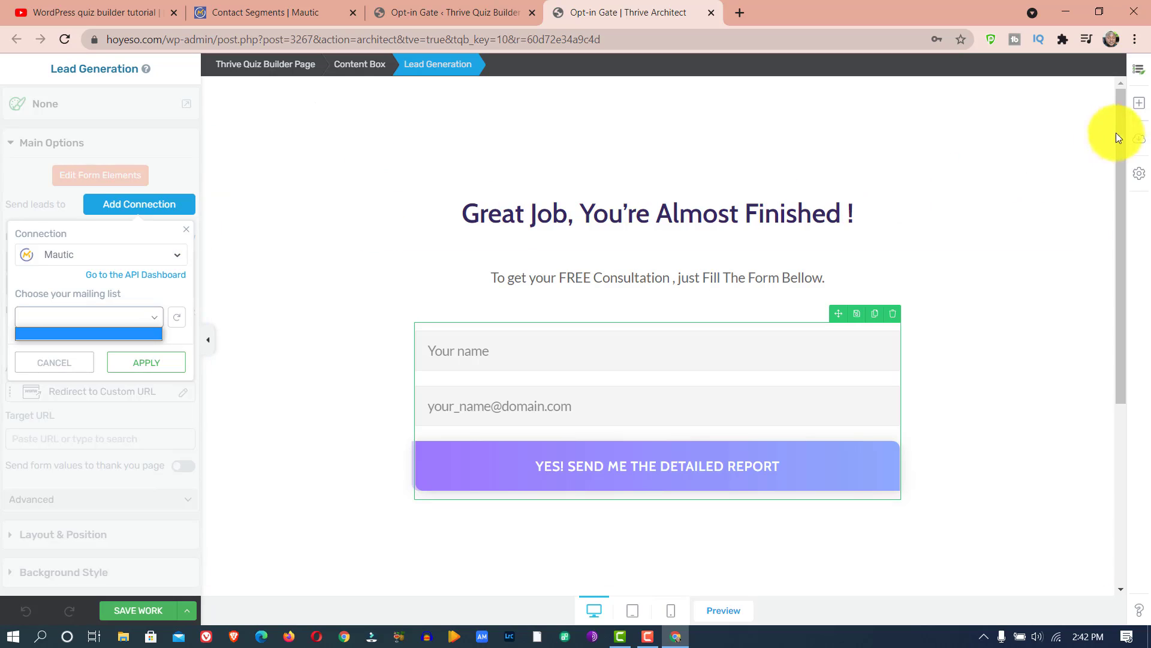
click(905, 174)
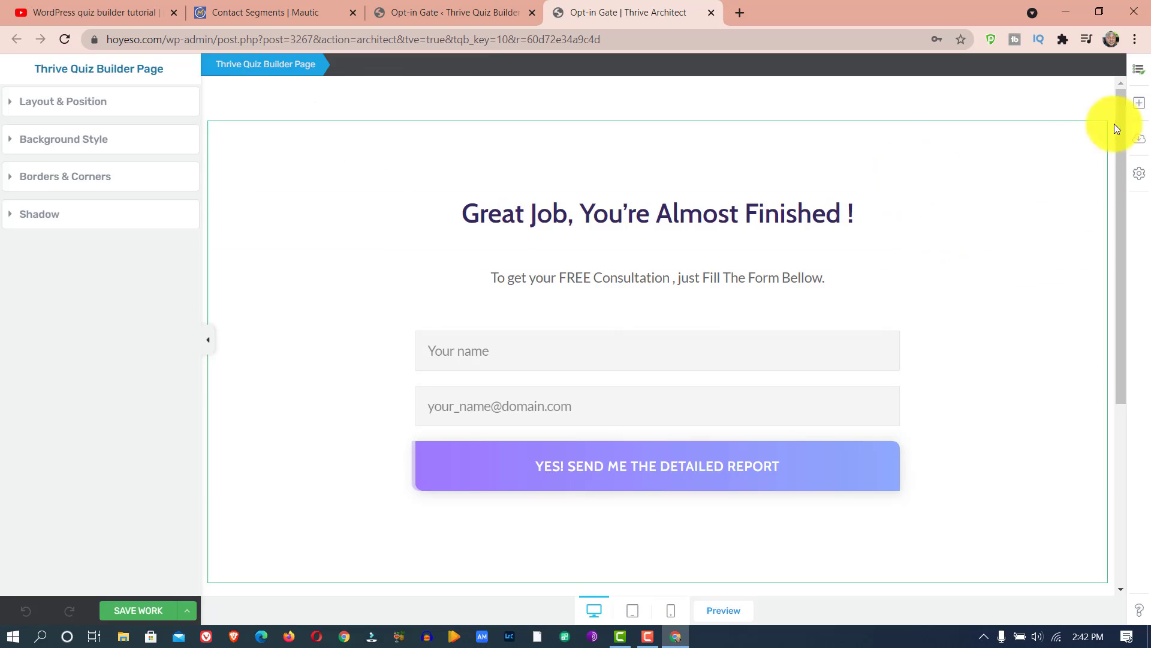
- Add a Custom HTML element above the page content and delete the existing lead generation form
click(1139, 103)
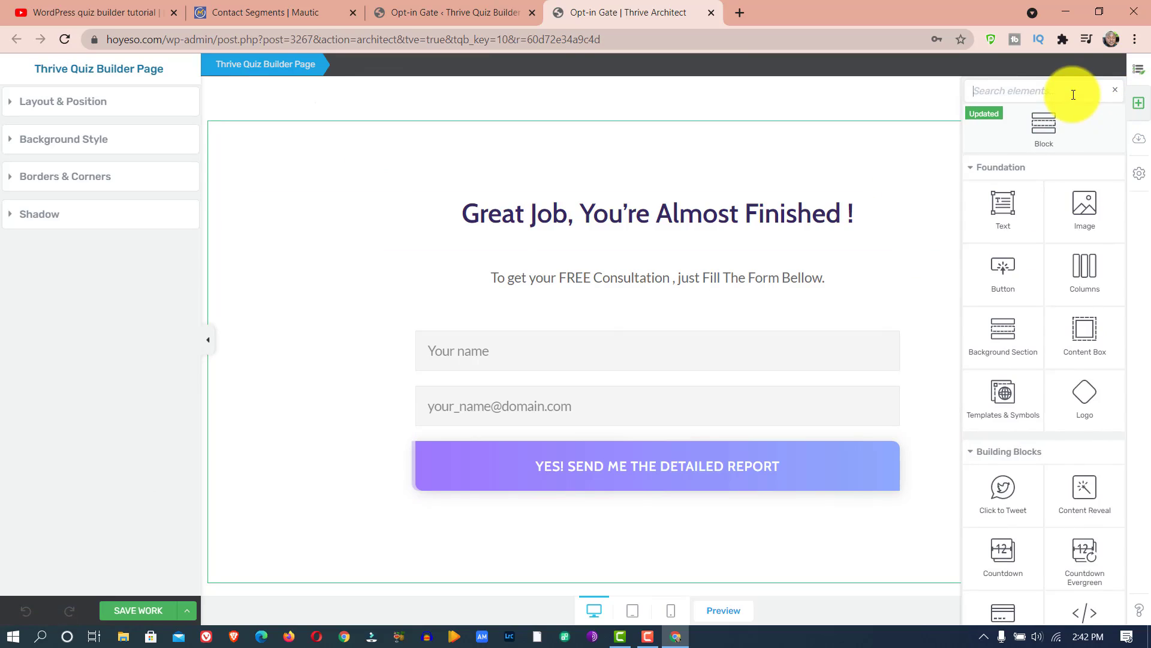
text(code)
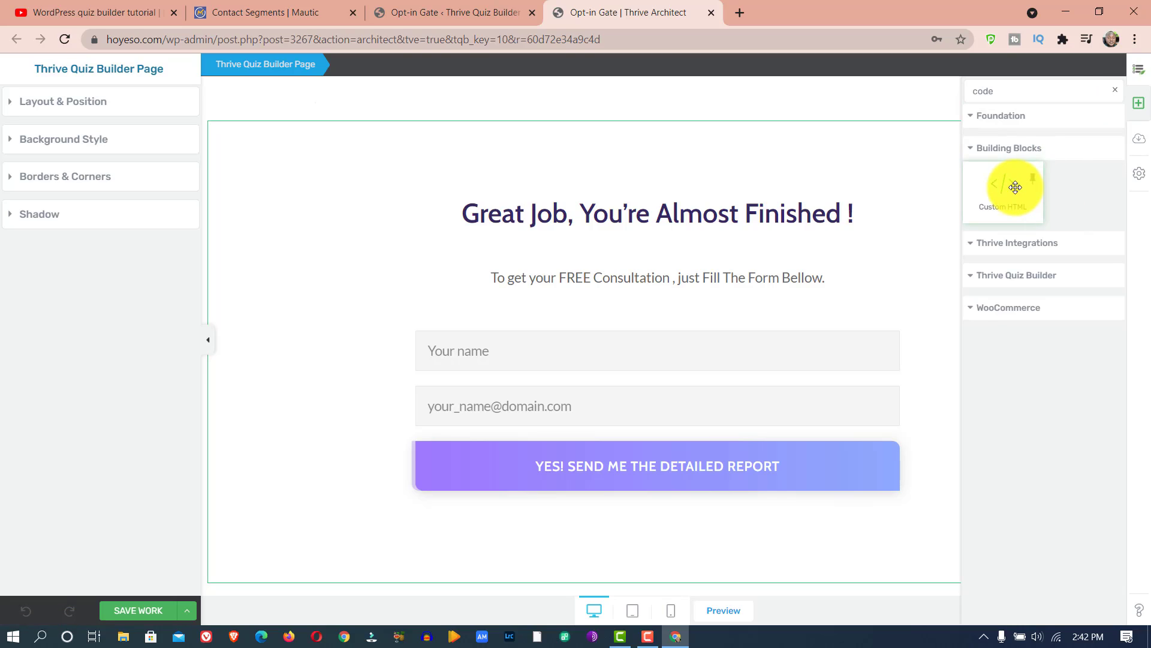
drag(1015, 187, 644, 189)
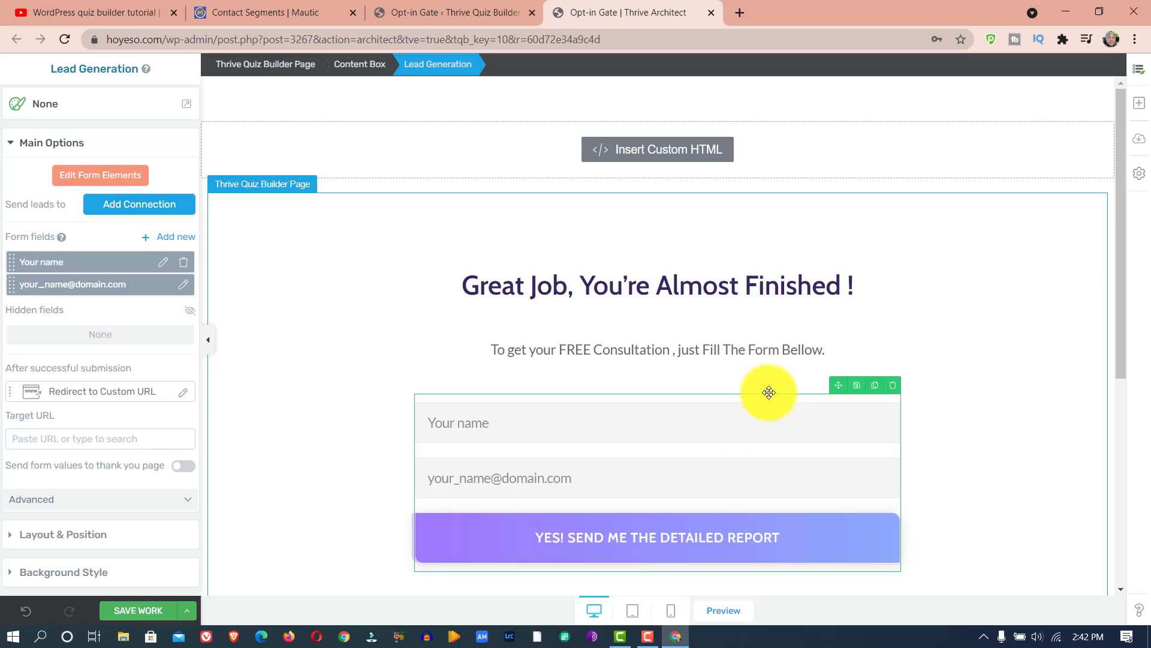
click(894, 385)
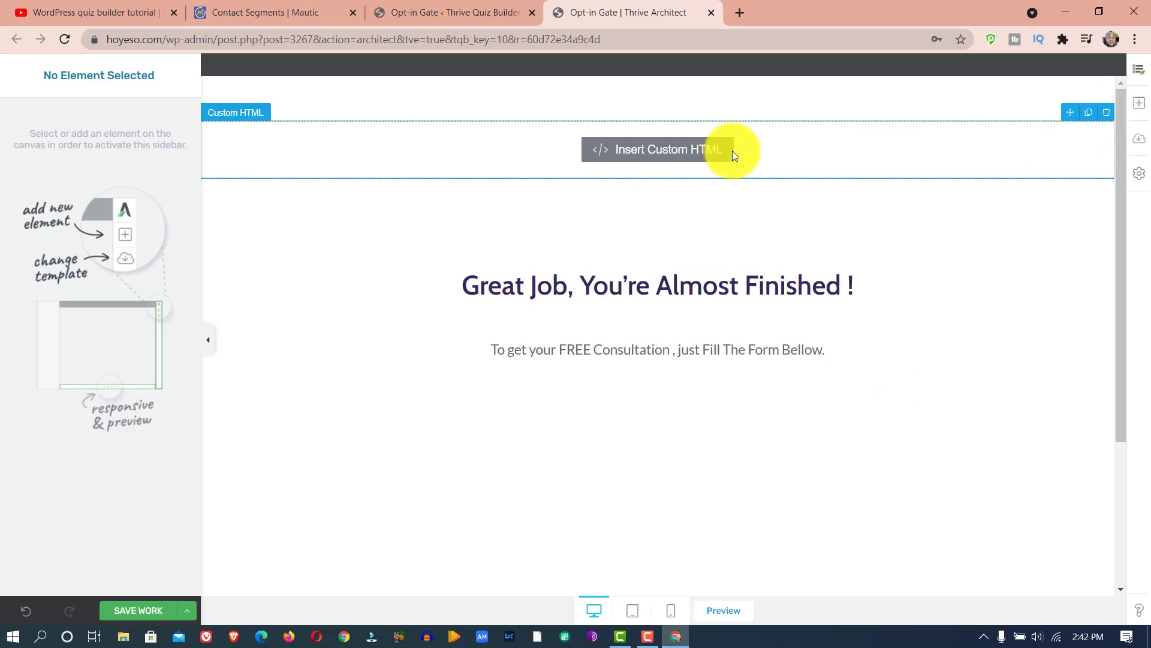
- Open the Custom HTML element's code editor, then switch to Mautic and open the manual copy code of BP Form
click(671, 151)
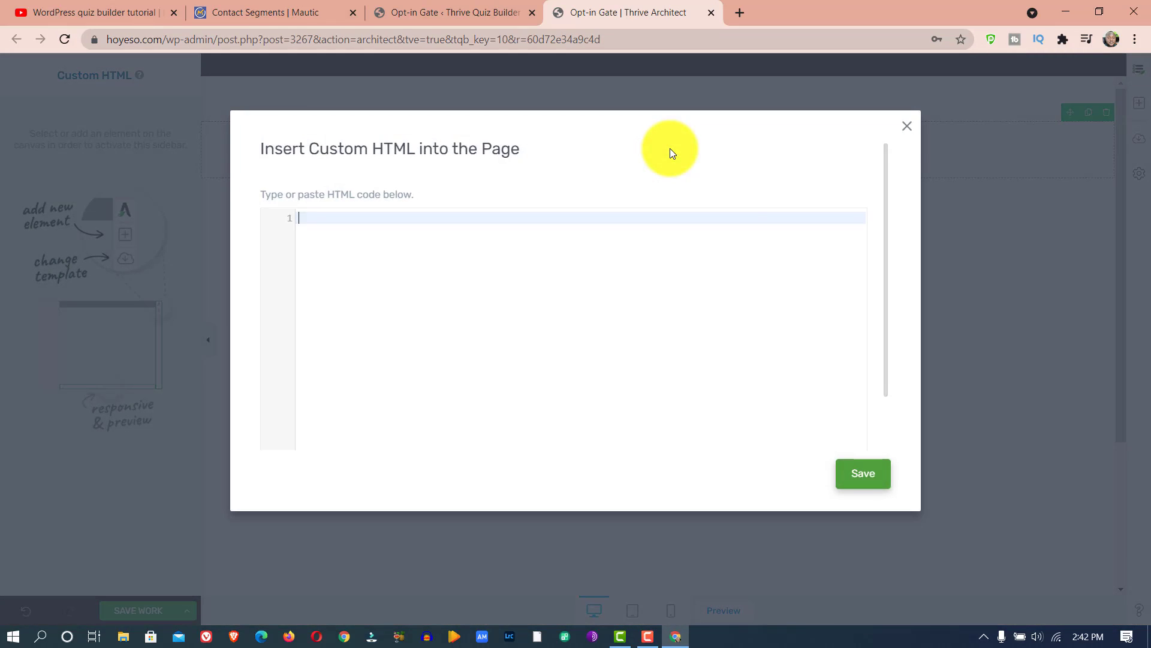
click(321, 7)
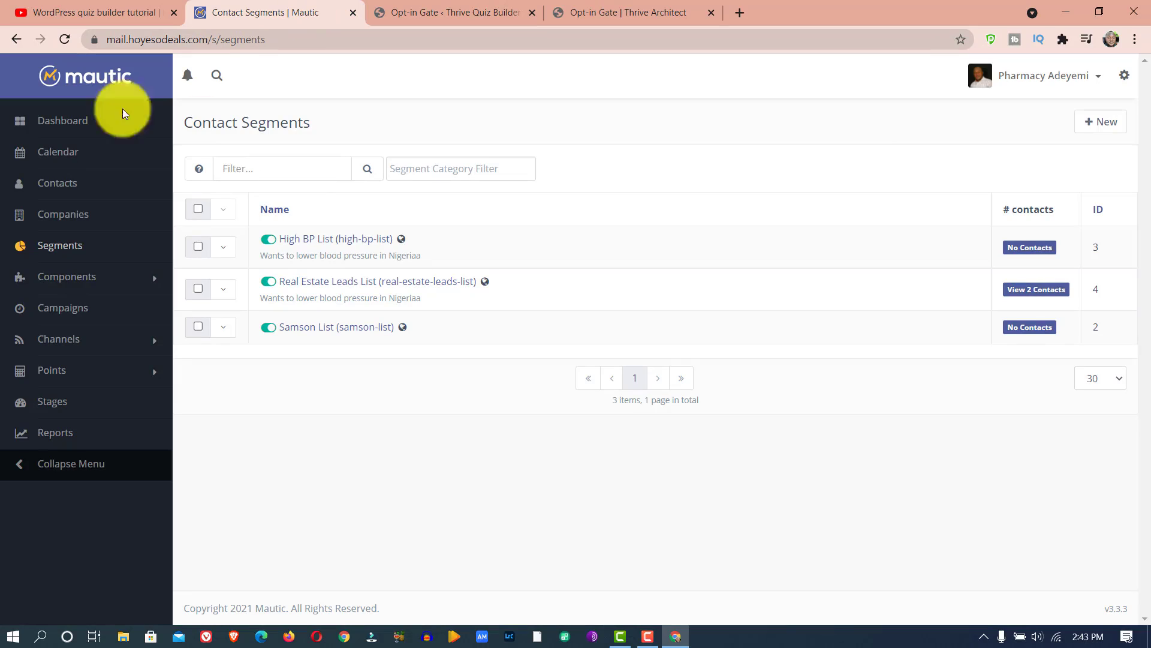
click(66, 280)
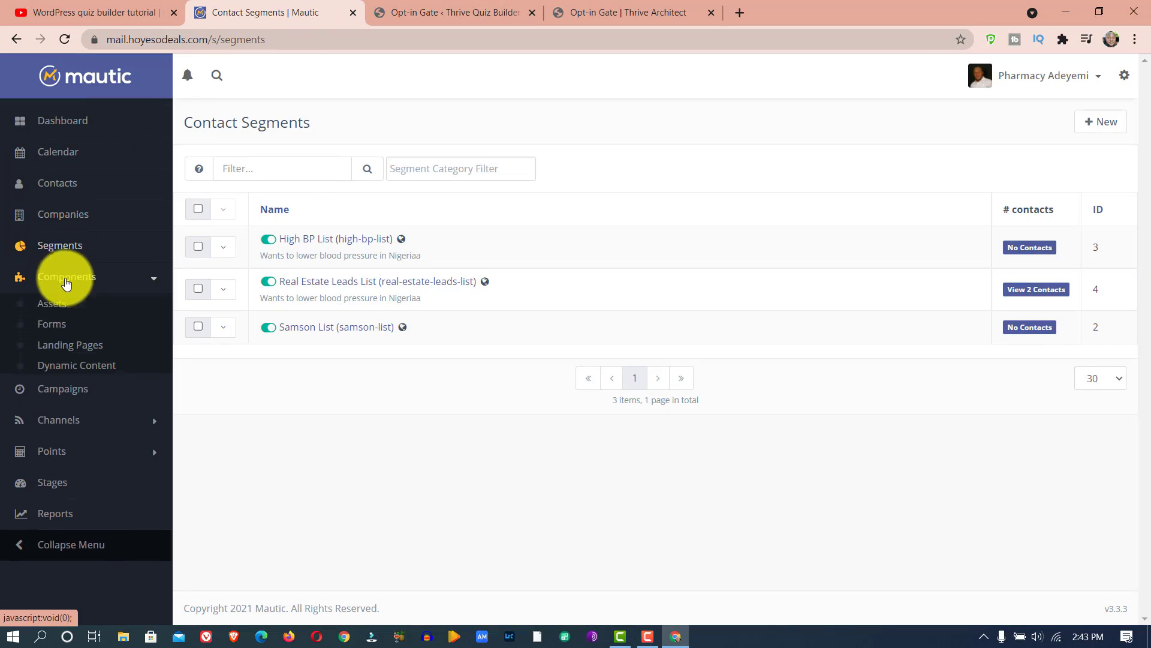
click(60, 327)
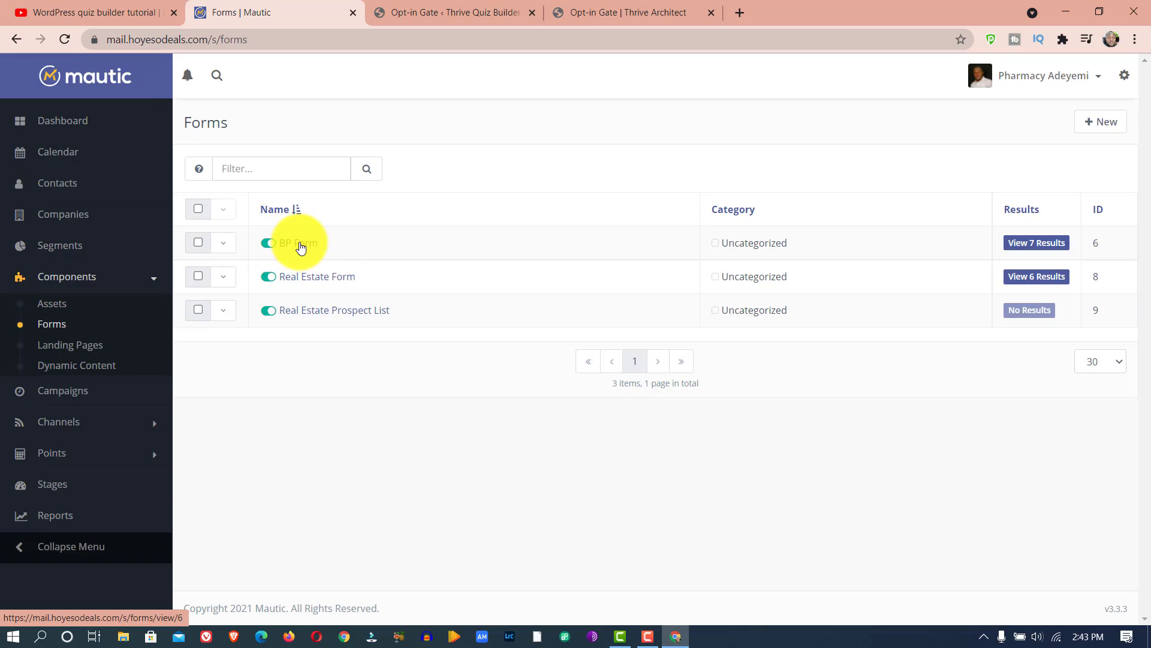
click(301, 246)
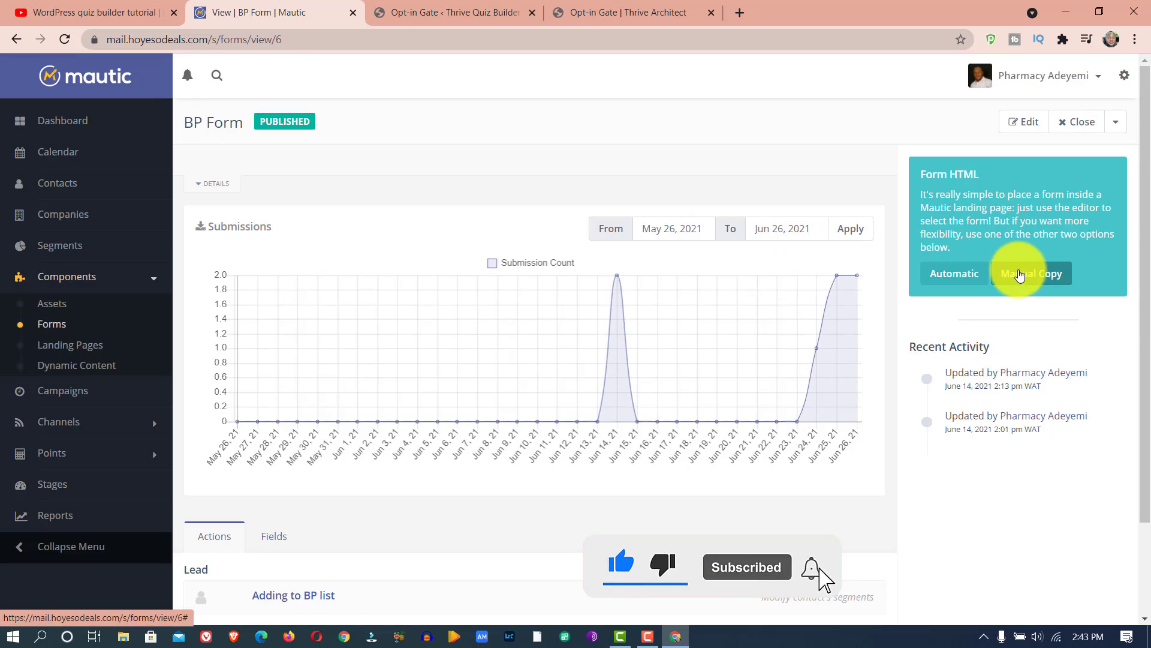
click(1020, 274)
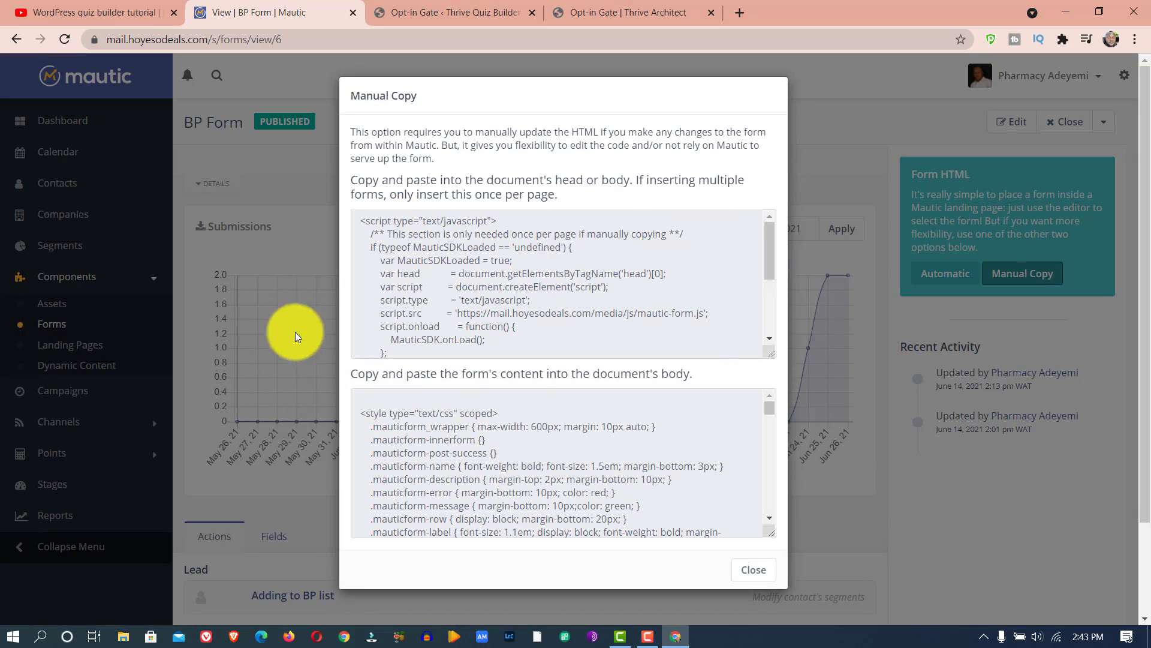
- Copy BP Form's head or body script from Mautic into the Custom HTML element in Thrive Architect and save it
click(490, 270)
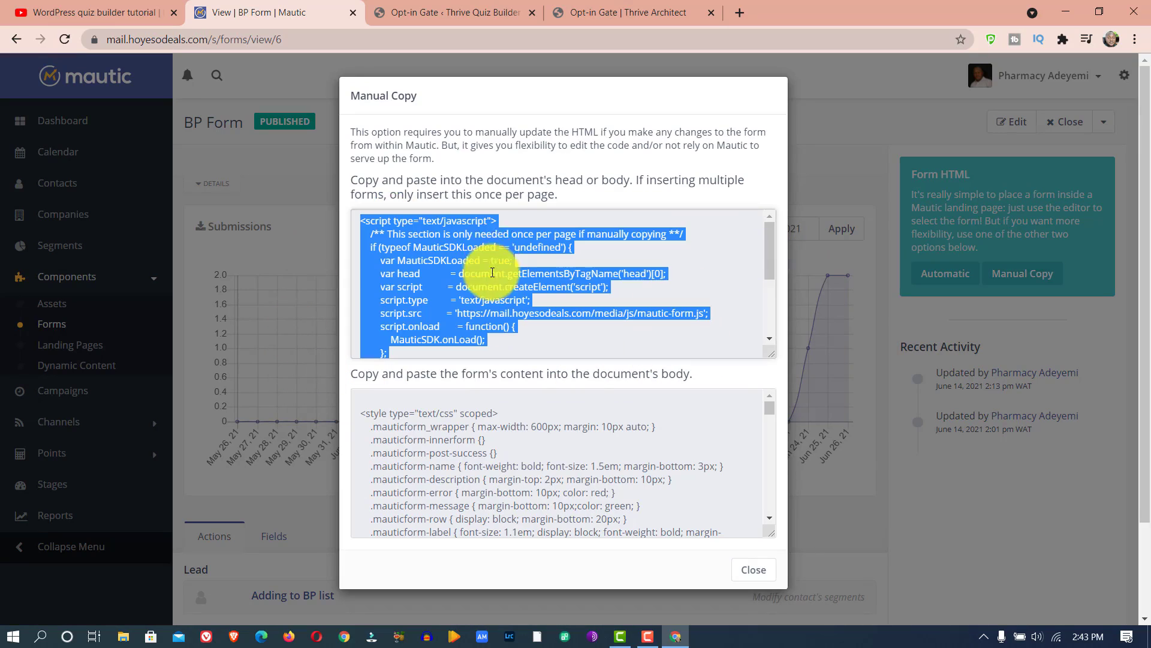
right_click(493, 252)
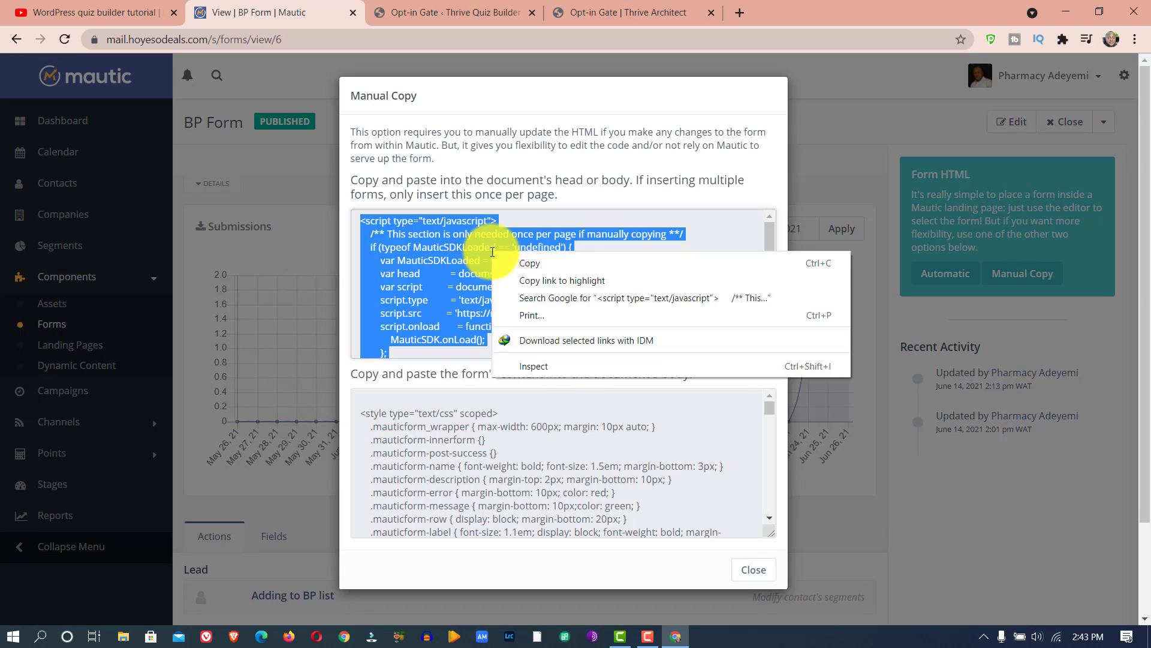
click(520, 262)
click(577, 7)
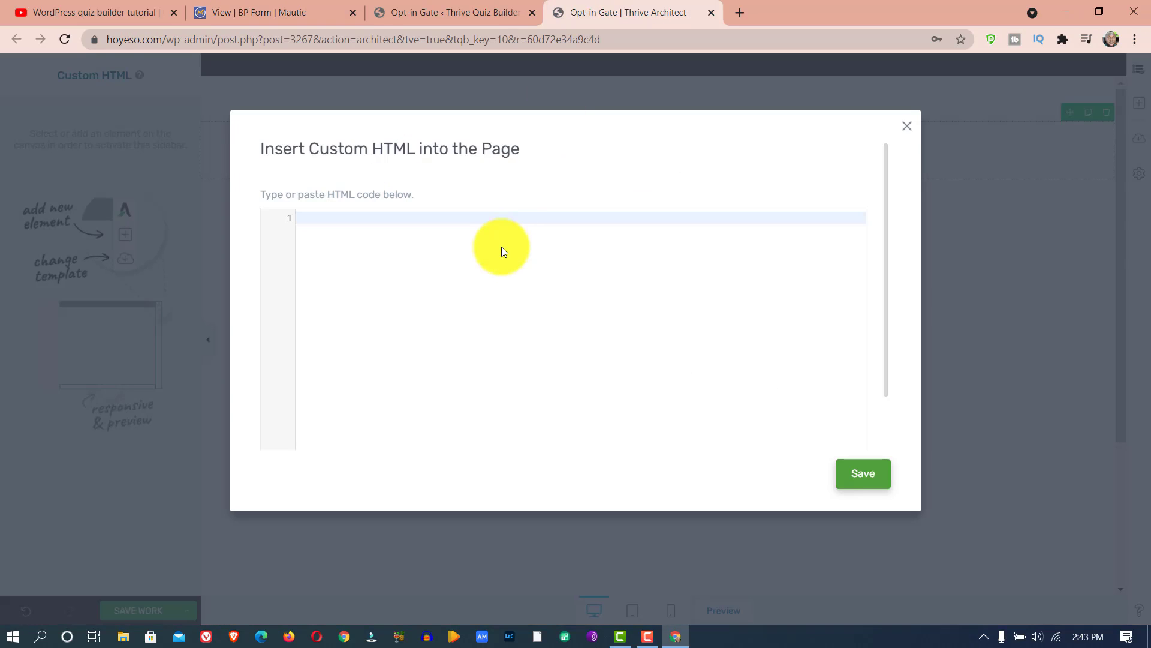
key(ctrl+v)
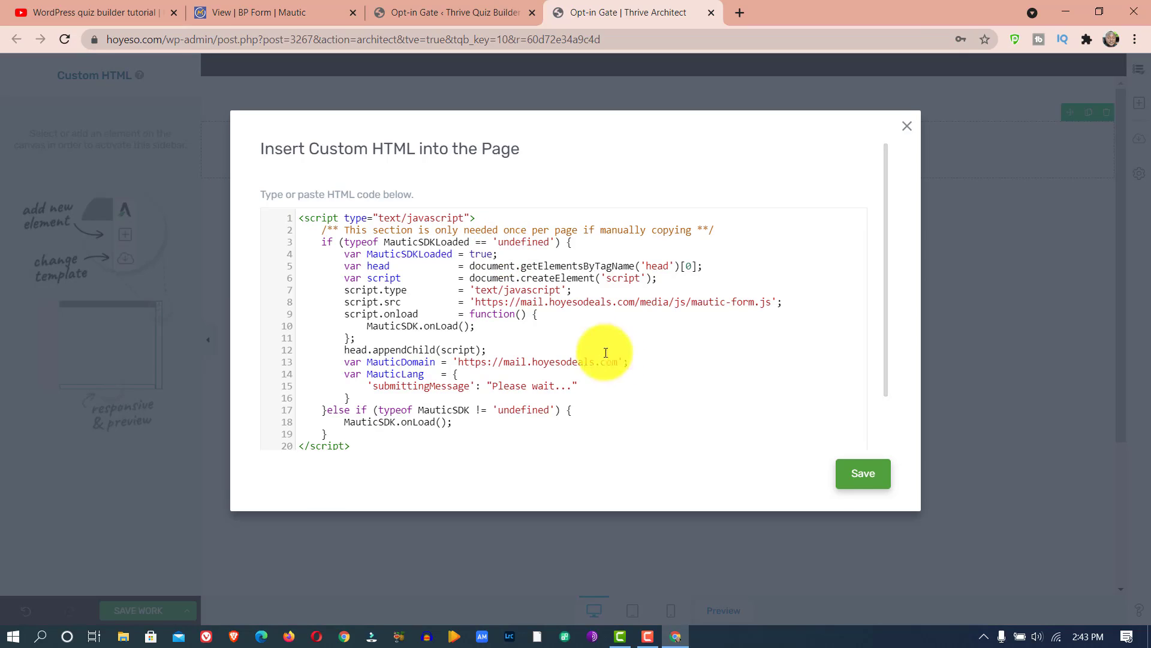
click(854, 474)
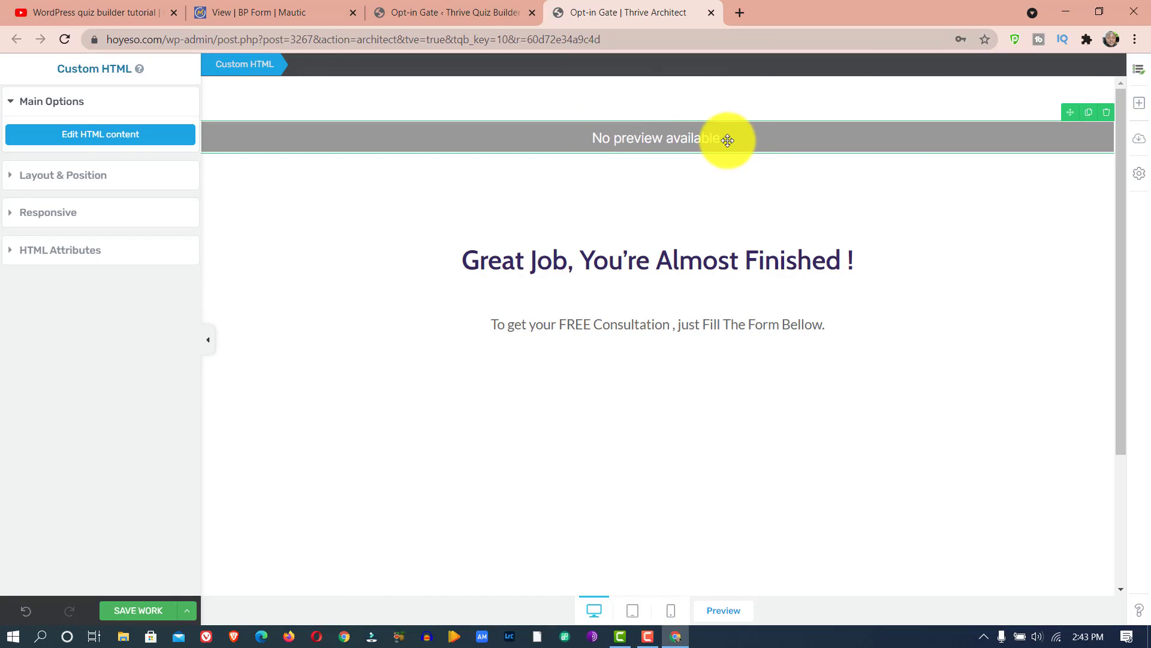
- Add a second Custom HTML element below the free consultation text and open its code editor
click(1131, 105)
text(code)
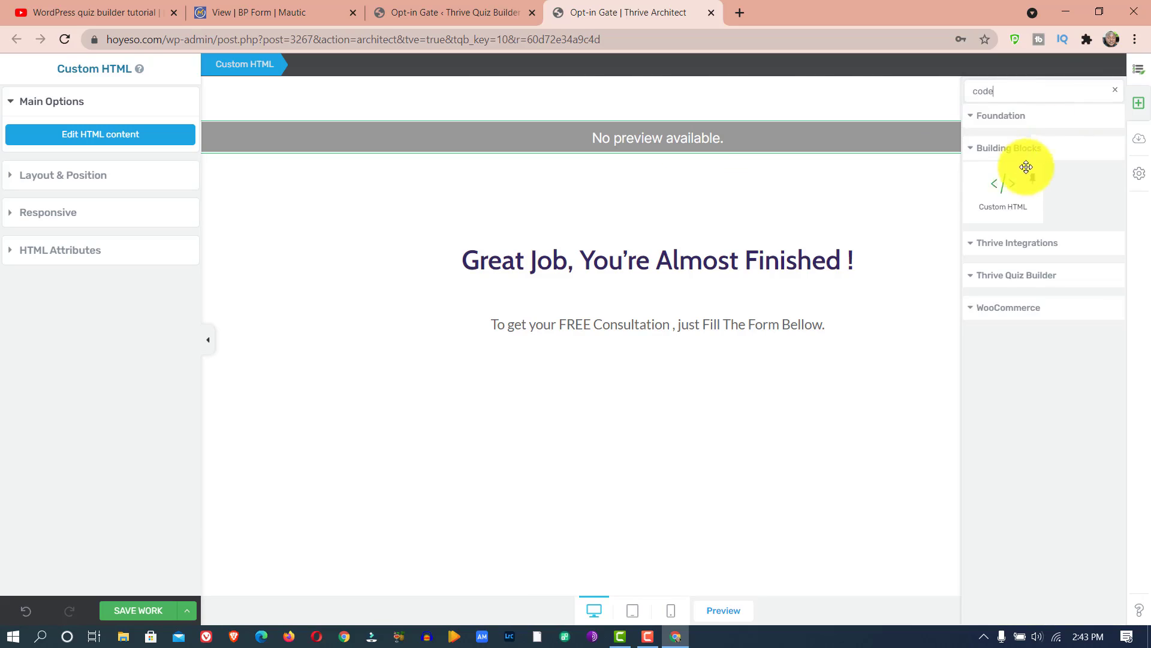
drag(1010, 180, 676, 329)
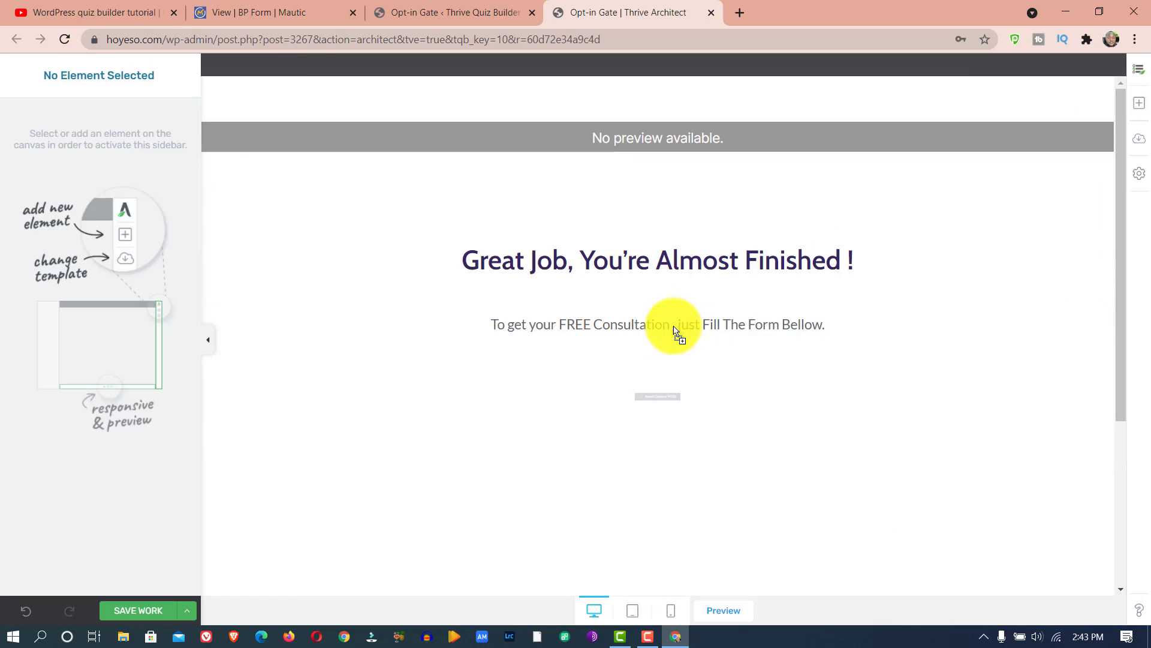
click(688, 400)
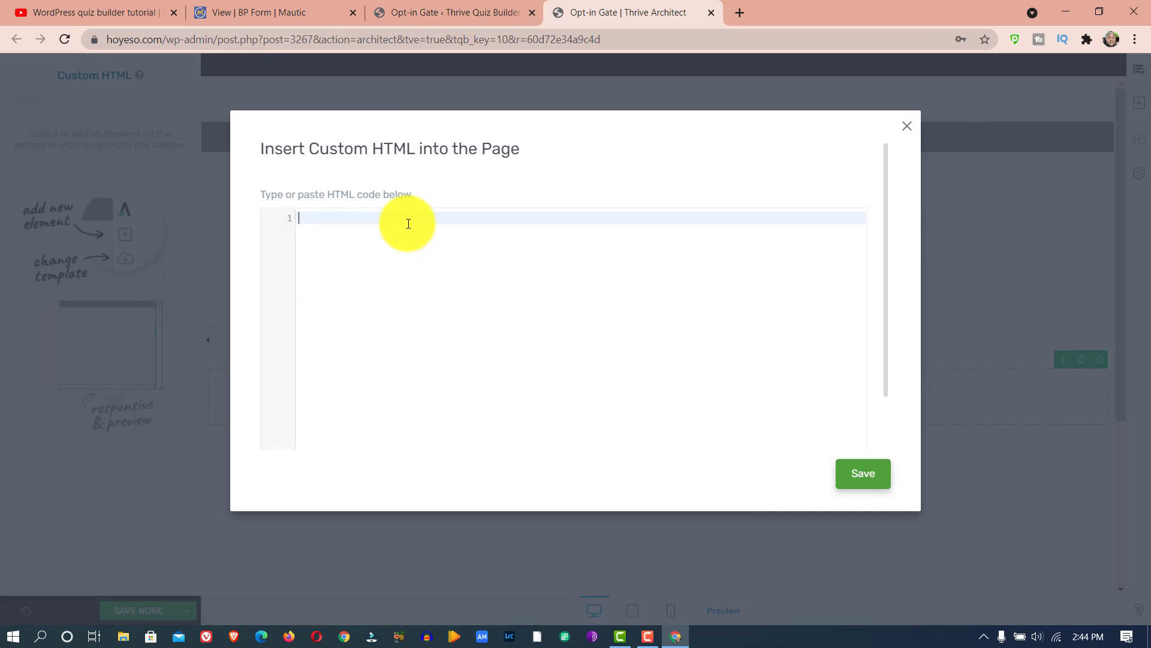
- Copy BP Form's body content code from Mautic into the second Custom HTML element and save it
click(255, 12)
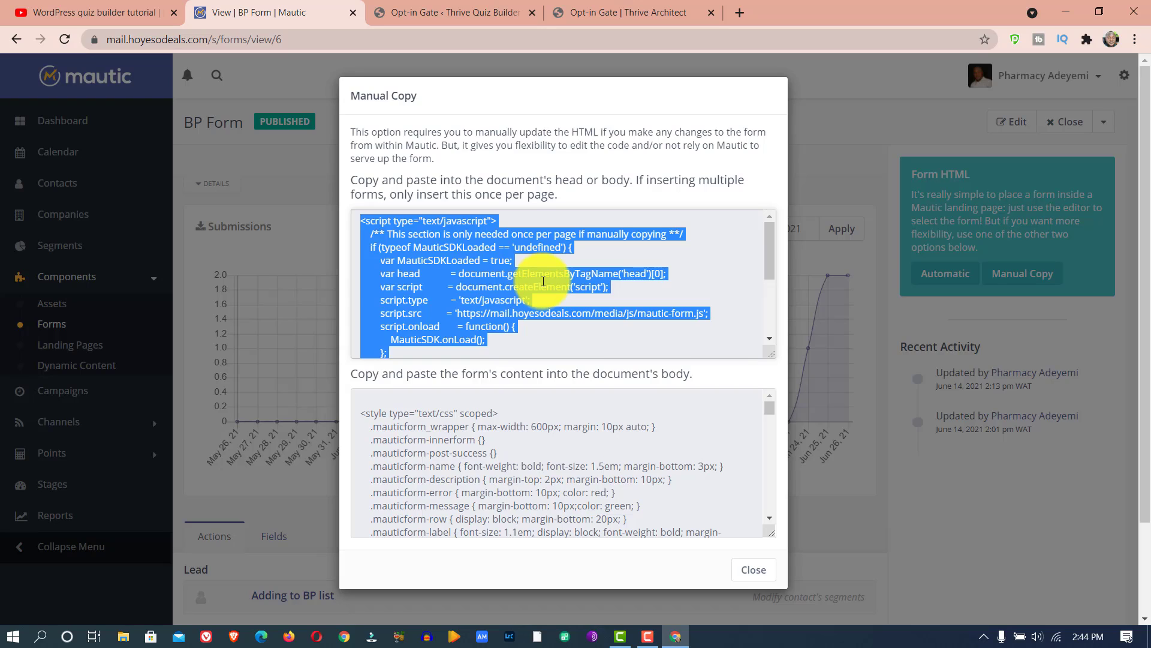
click(514, 433)
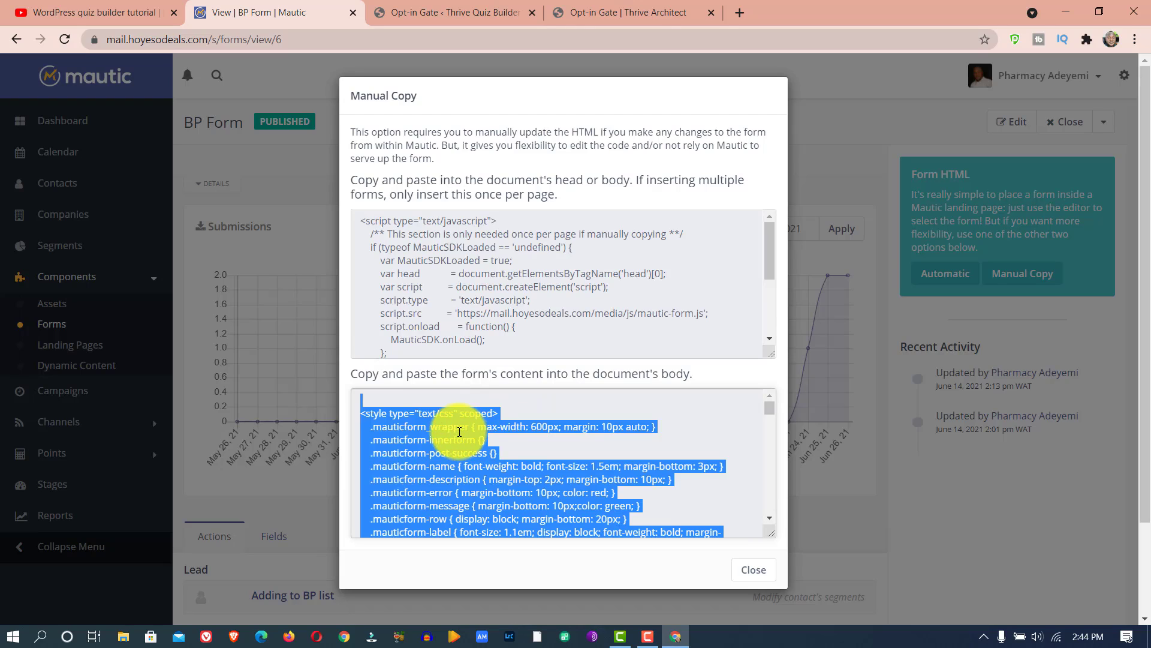
right_click(460, 432)
click(486, 442)
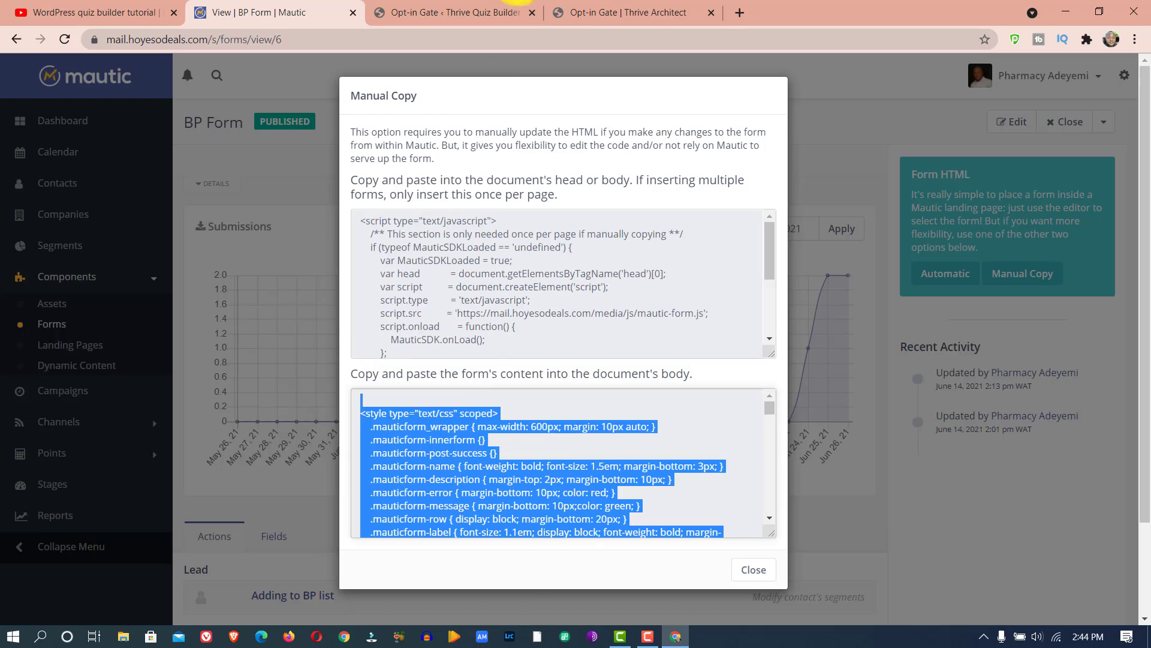
click(575, 11)
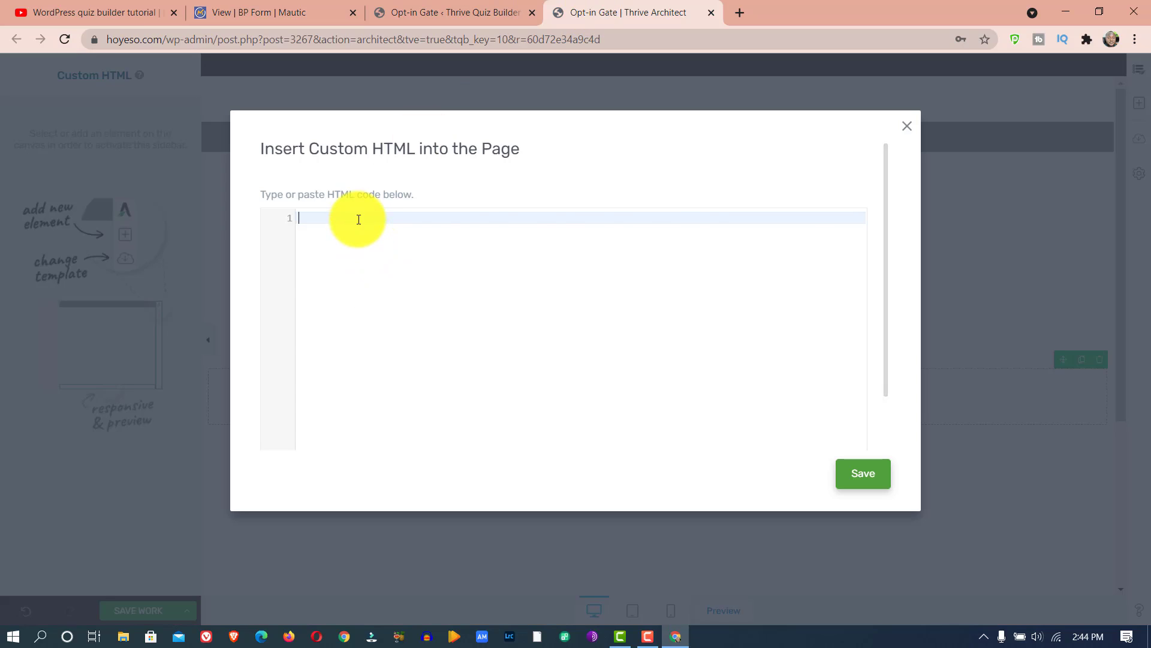
key(ctrl+v)
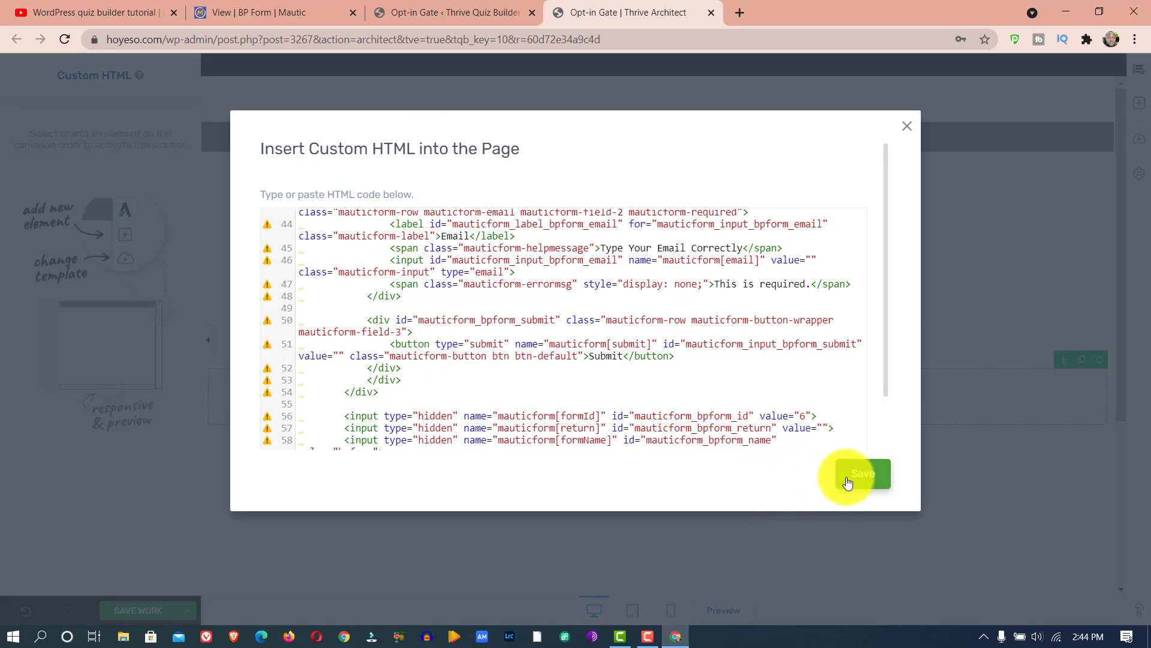
click(848, 482)
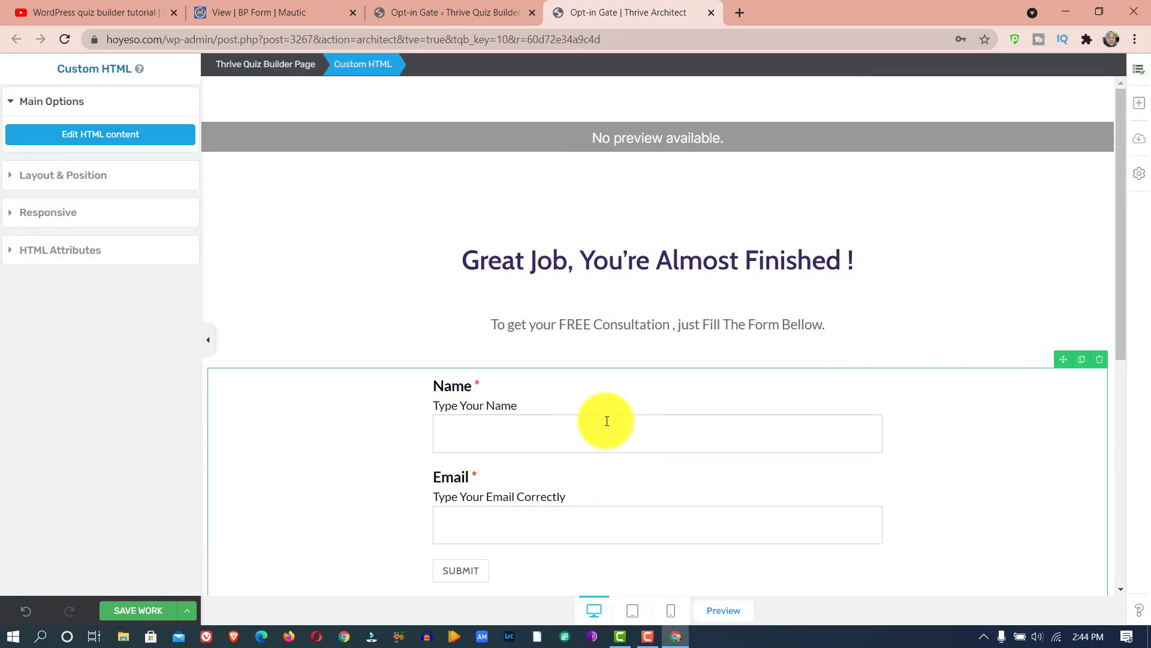
- Review the embedded name and email form on the opt-in gate and save the page
scroll(606, 398, down, 5)
scroll(599, 223, up, 5)
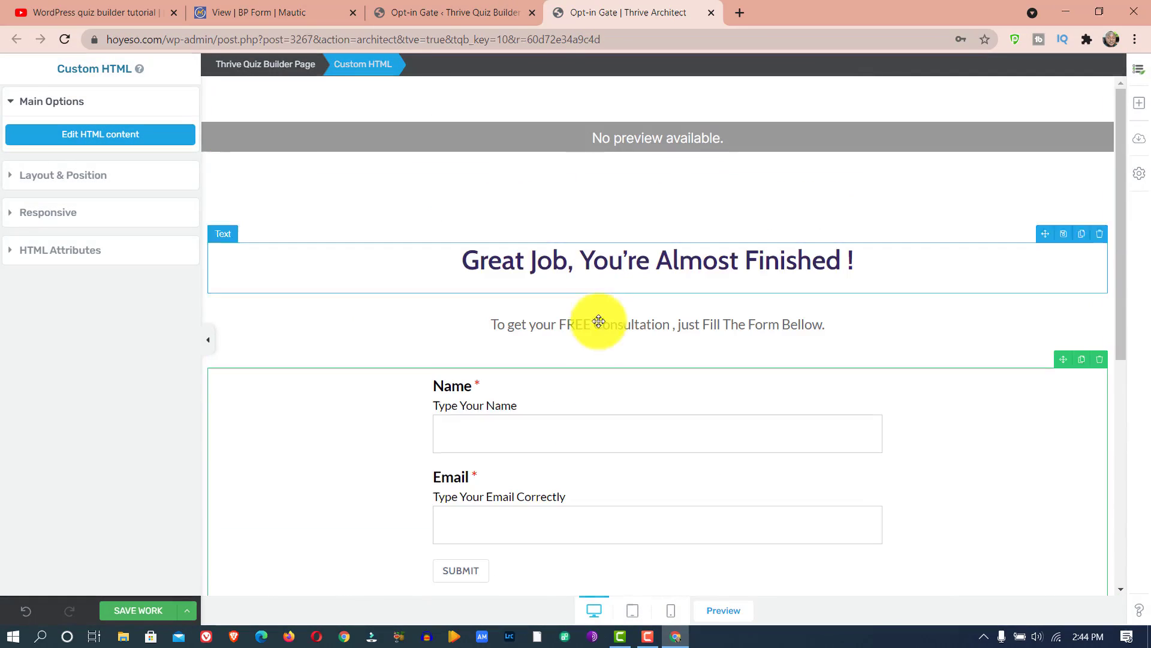
scroll(659, 288, down, 5)
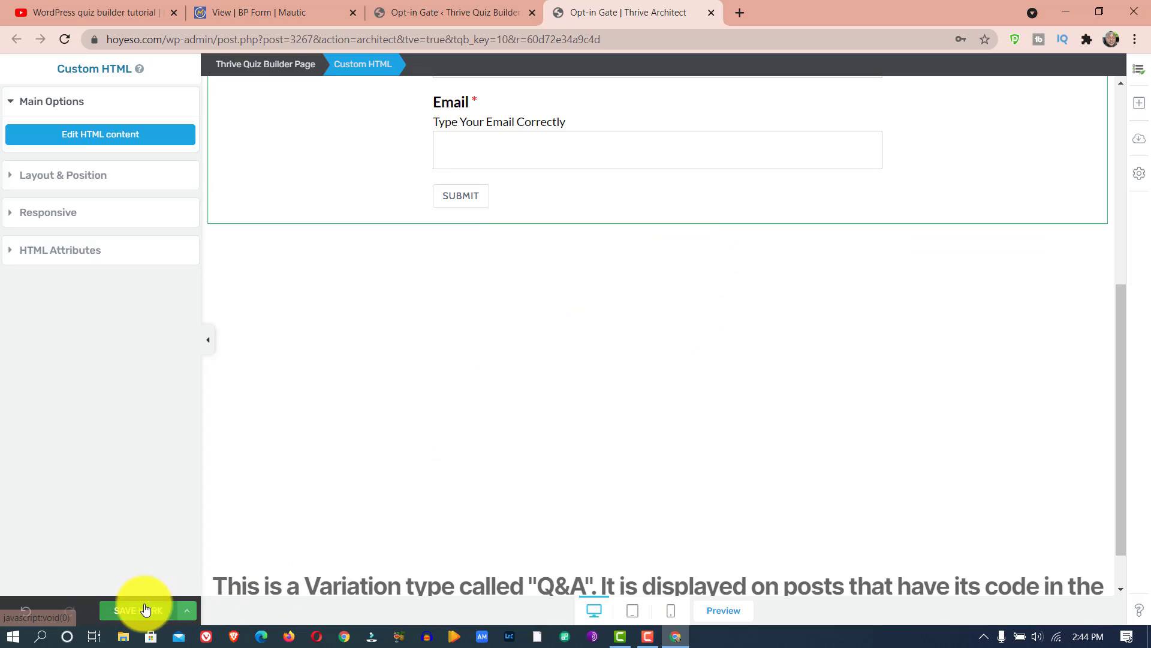
click(145, 609)
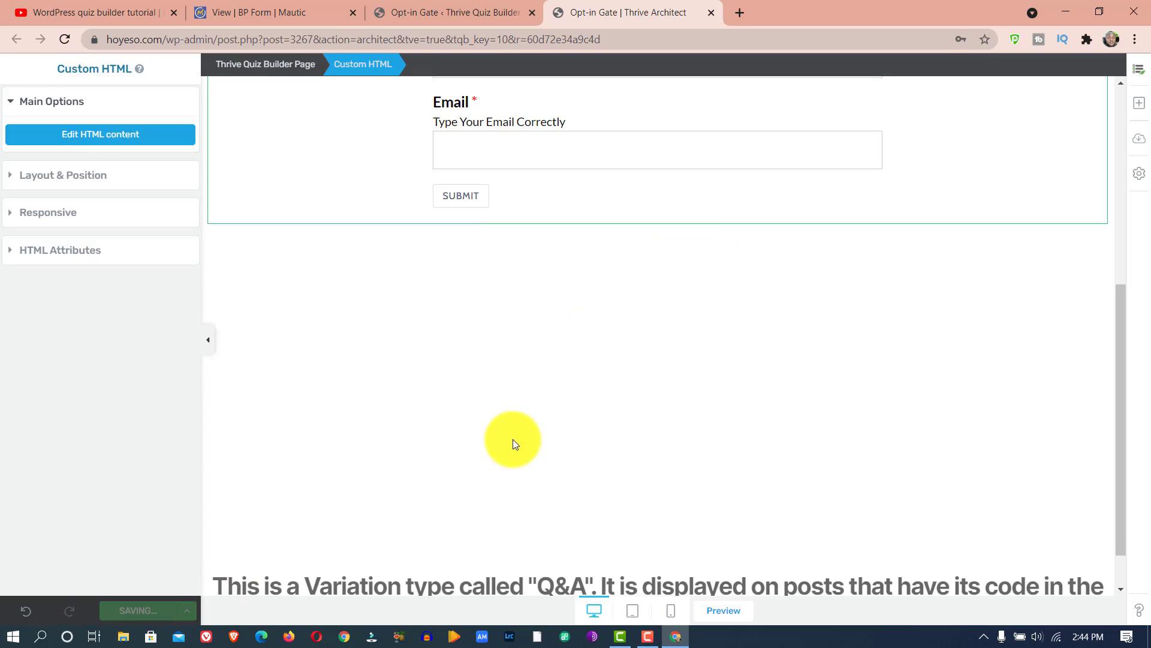
scroll(596, 322, up, 5)
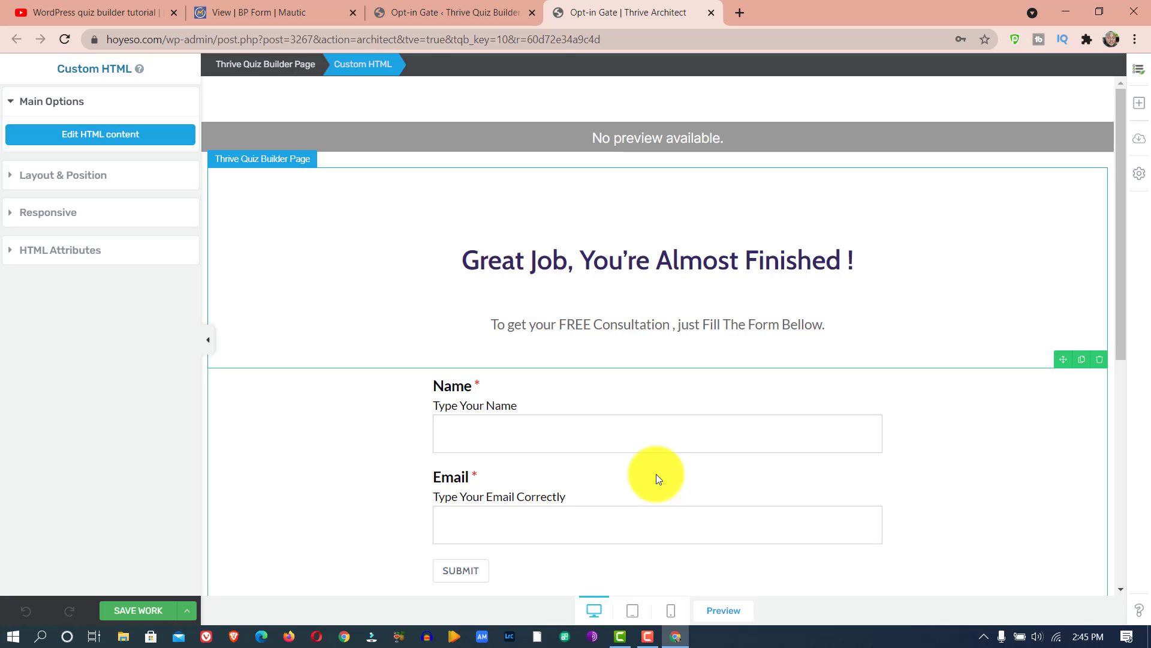
click(304, 6)
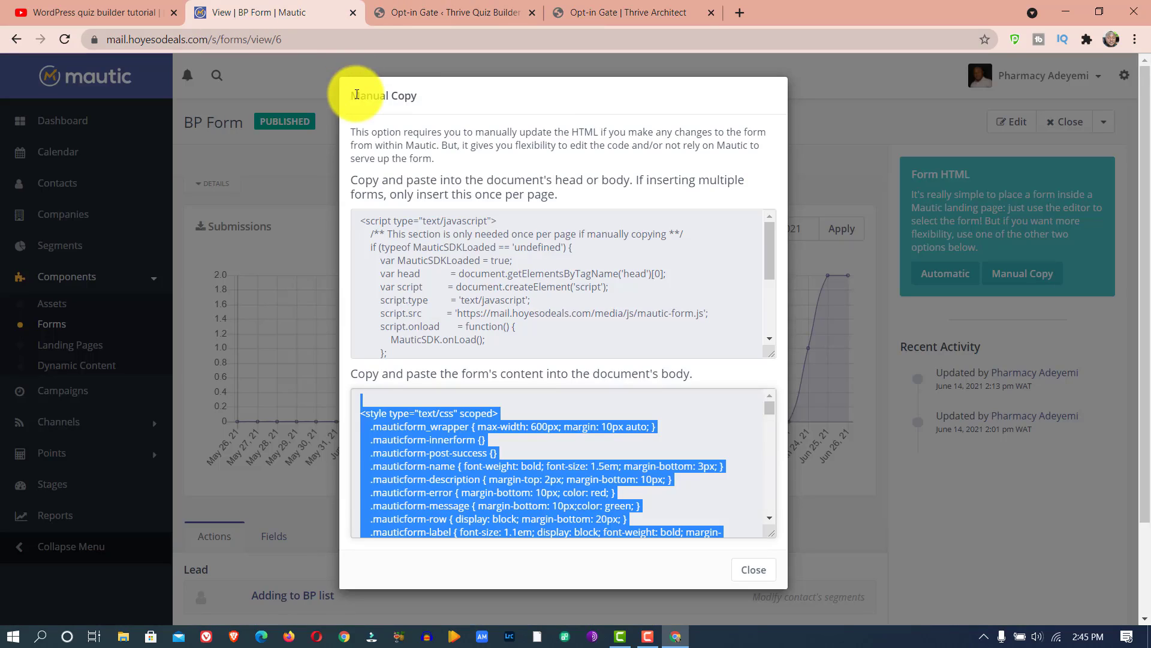
click(588, 13)
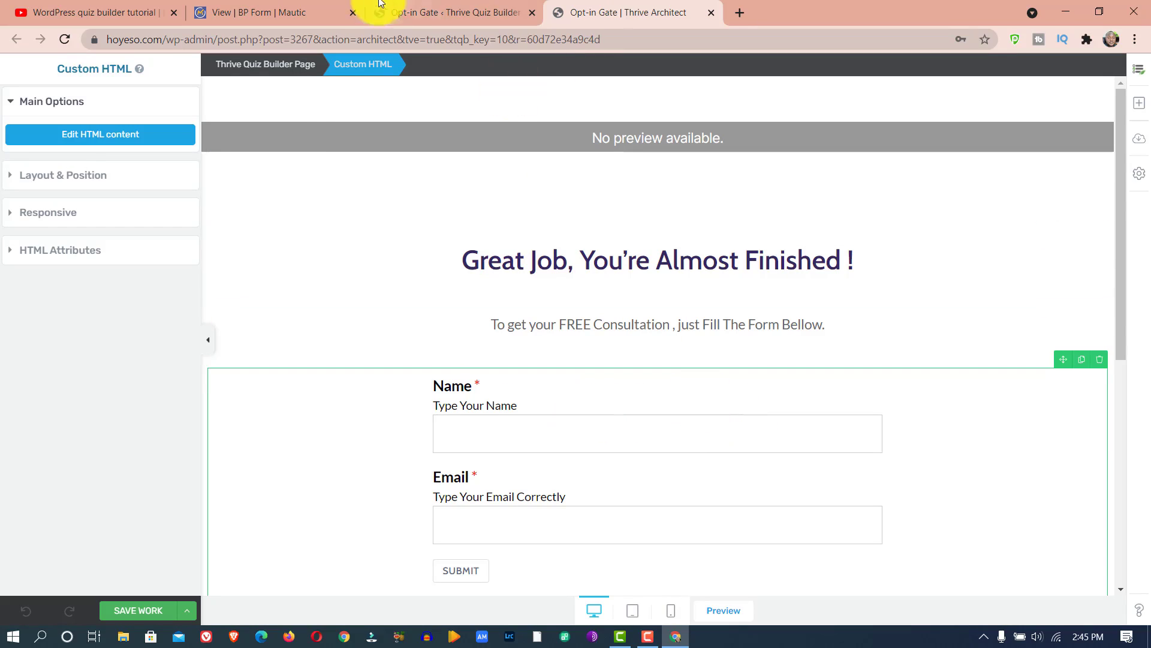
click(310, 7)
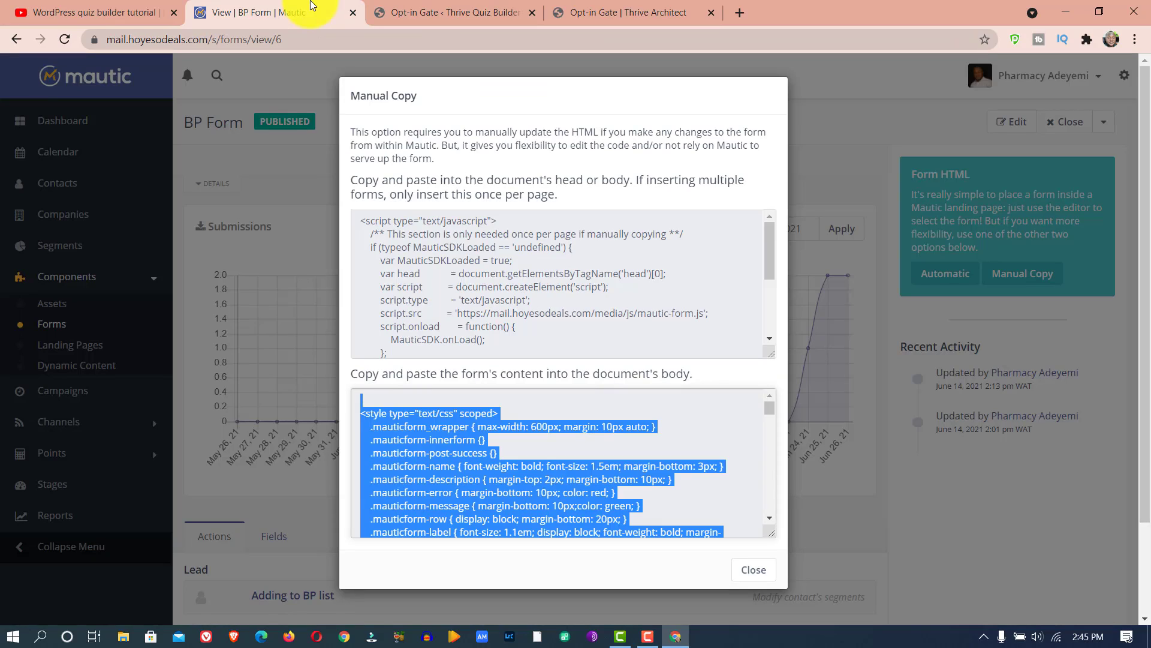
click(599, 9)
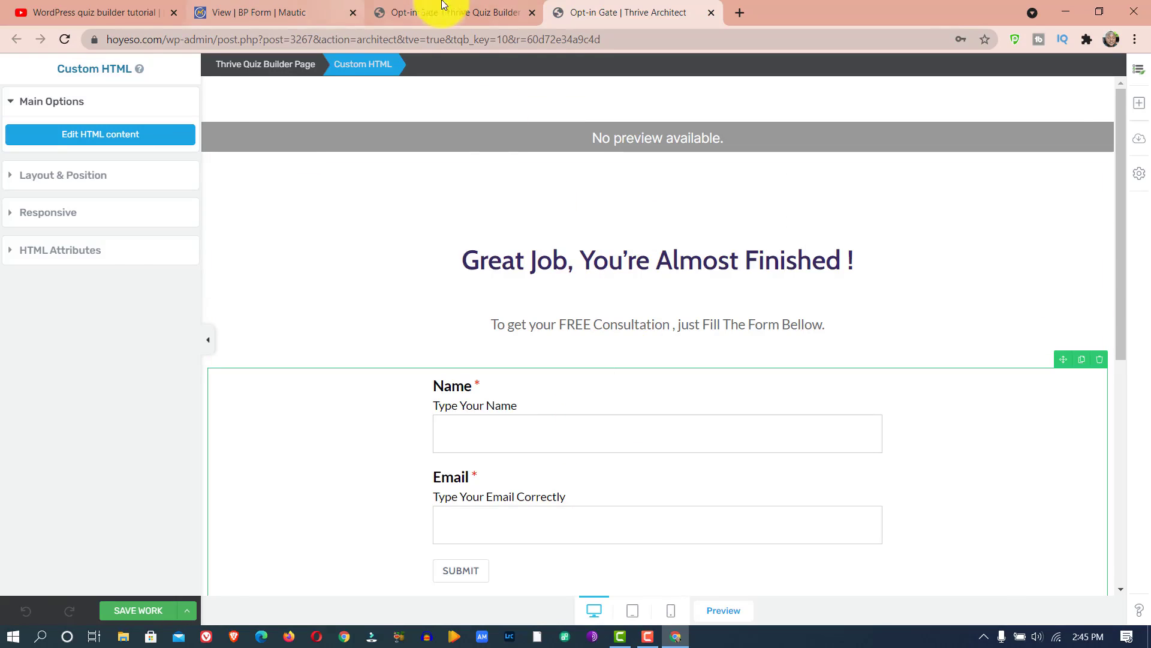
- Return to the Real Estate Prospect quiz overview in Thrive Quiz Builder and copy the quiz shortcode
click(473, 12)
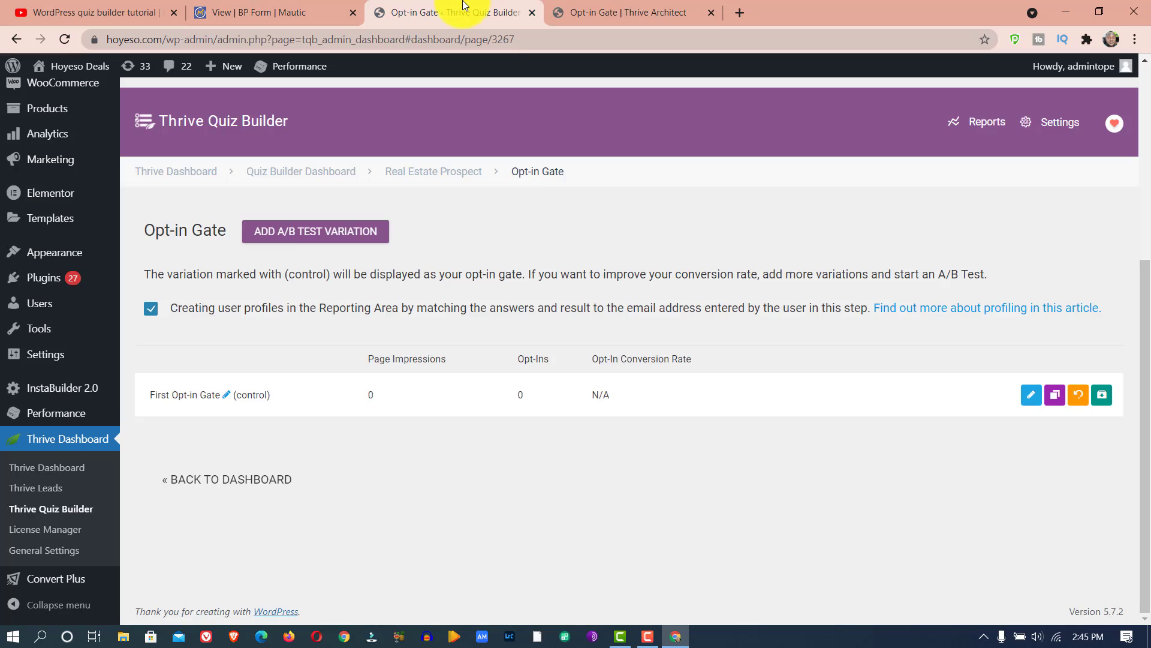
click(257, 476)
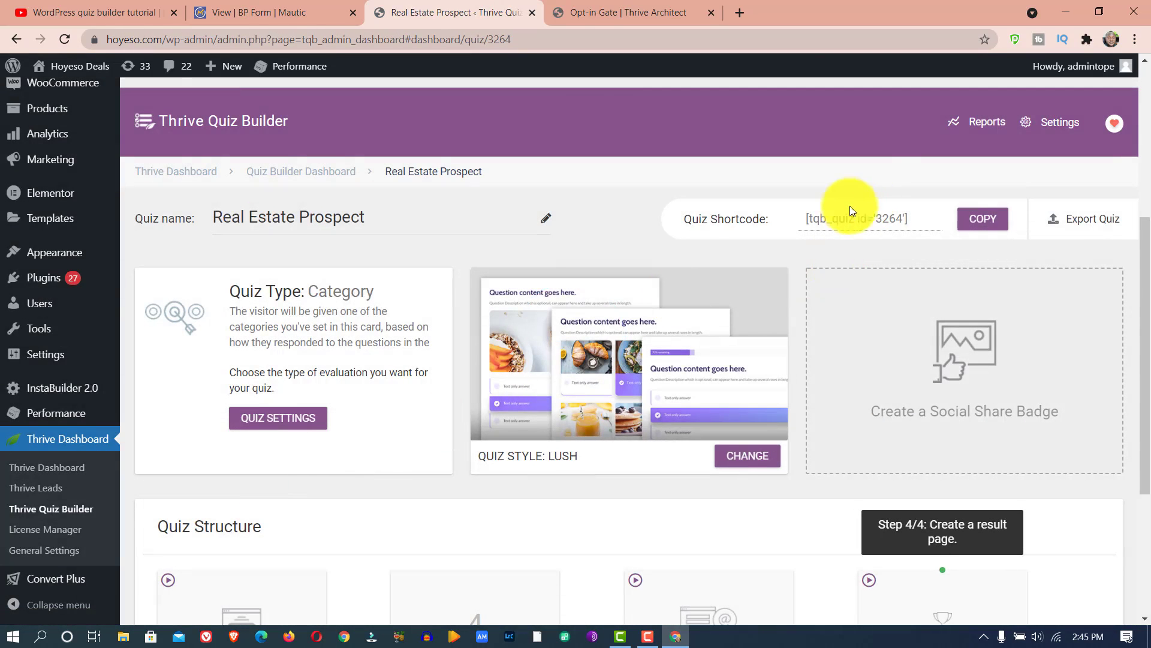
click(981, 221)
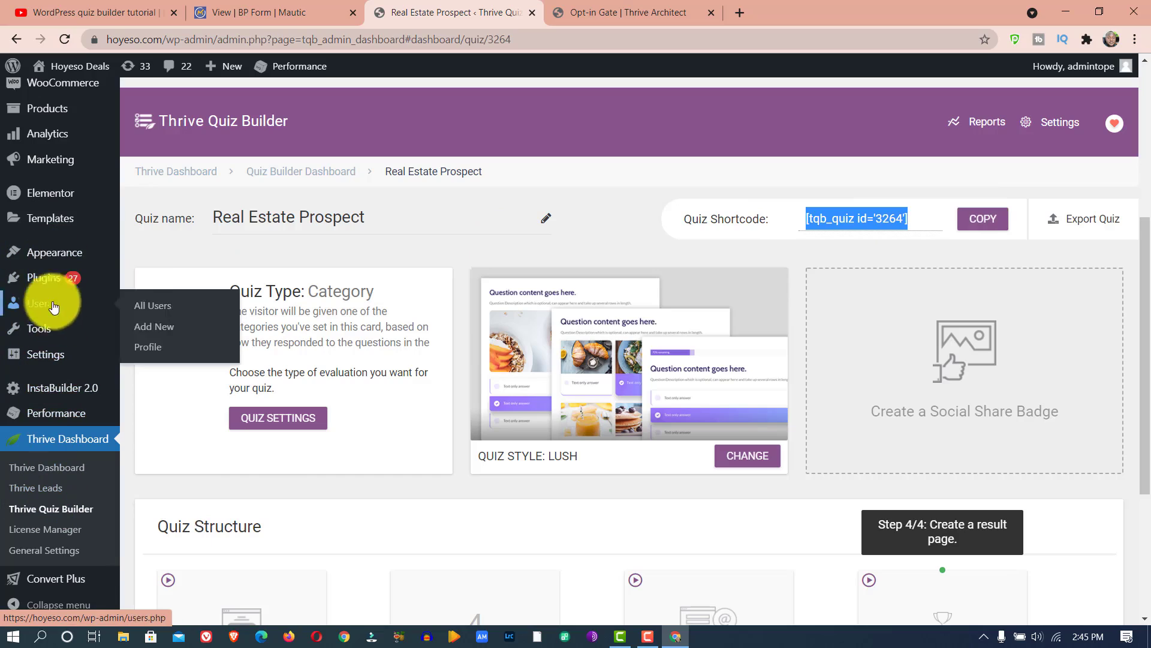
- Create a new WordPress page and title it "Real Estate"
scroll(55, 276, up, 5)
mouse_move(54, 267)
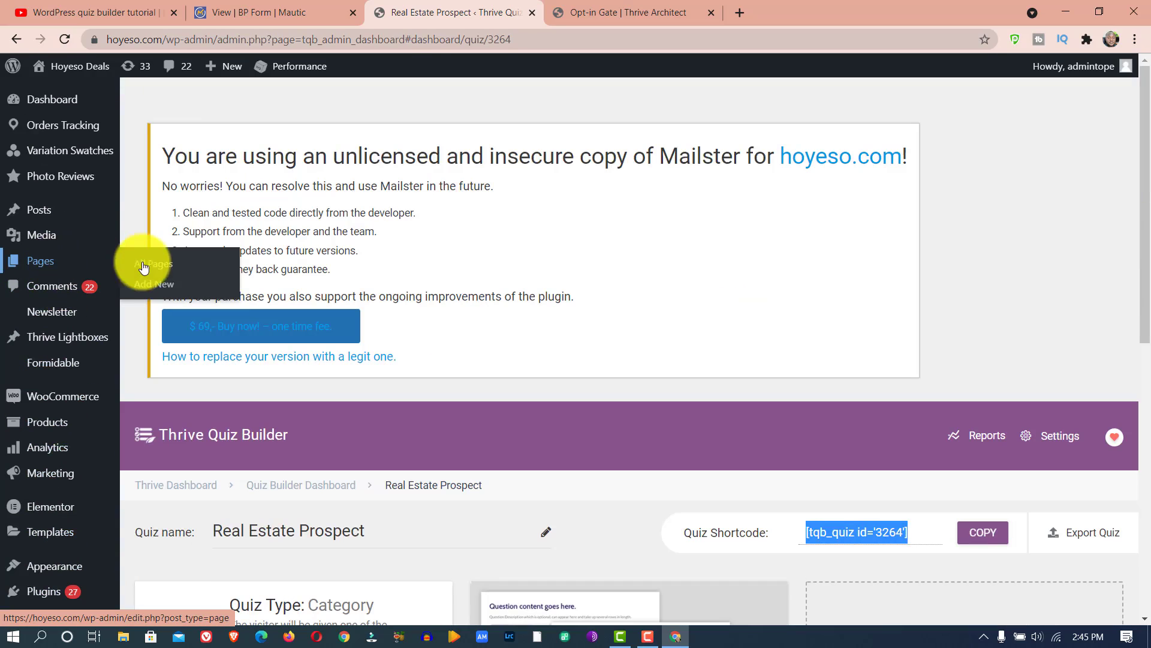
click(149, 286)
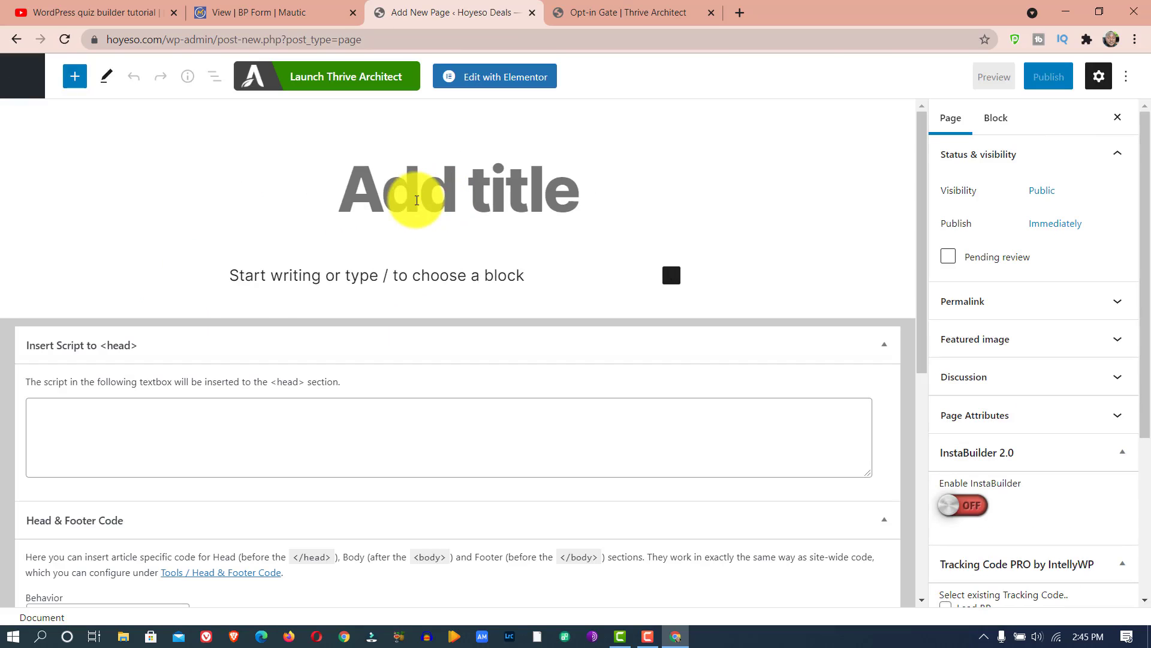
text(Real )
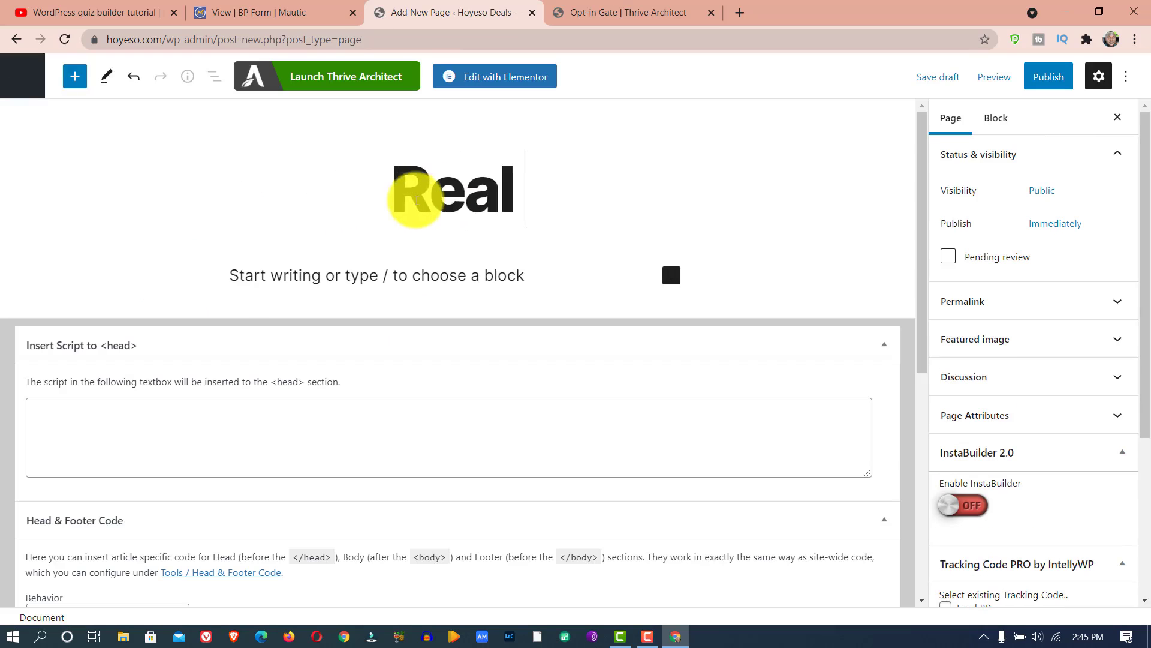
text(Estae)
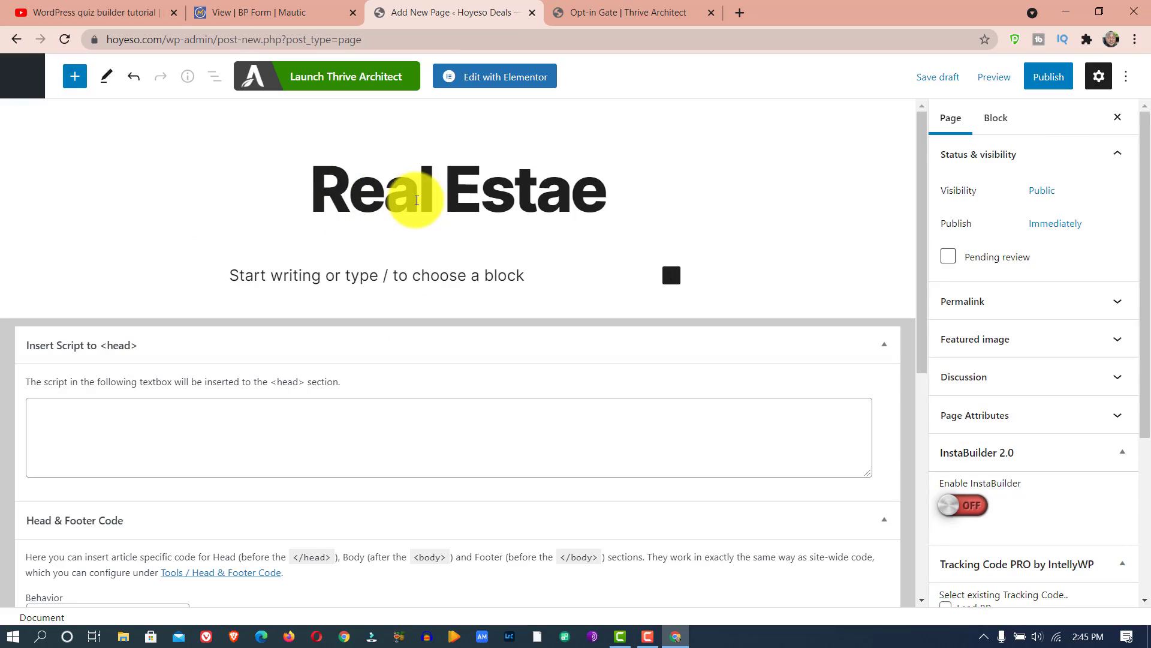
key(BackSpace)
key(BackSpace)
key(BackSpace)
key(BackSpace)
text(stae)
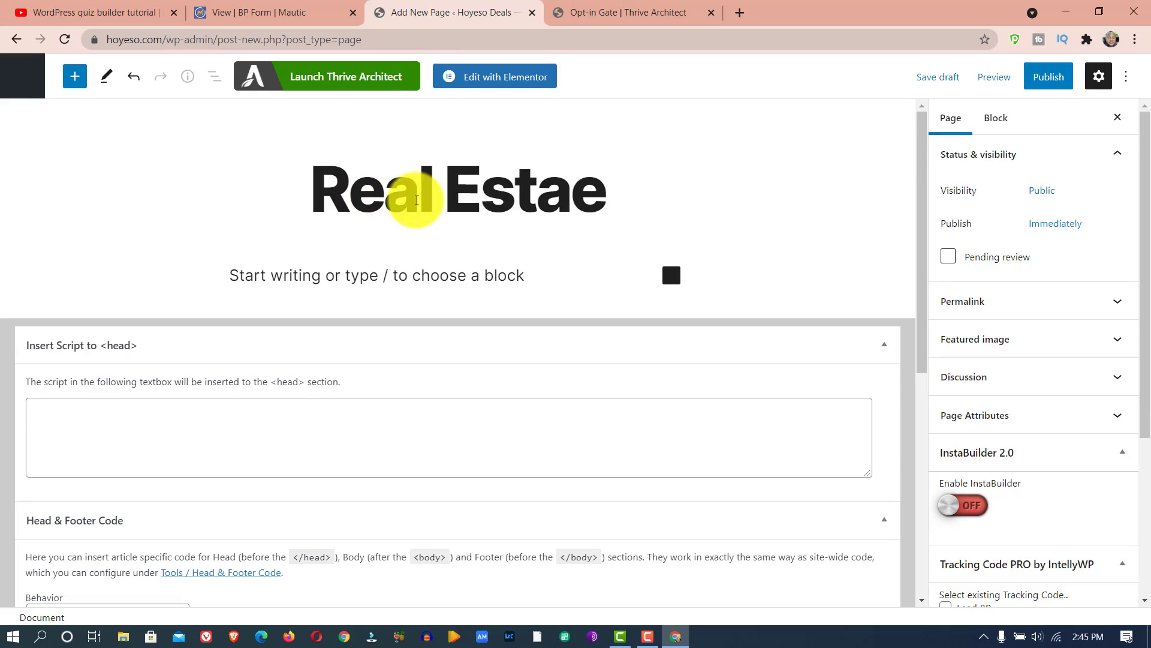
key(BackSpace)
text(te)
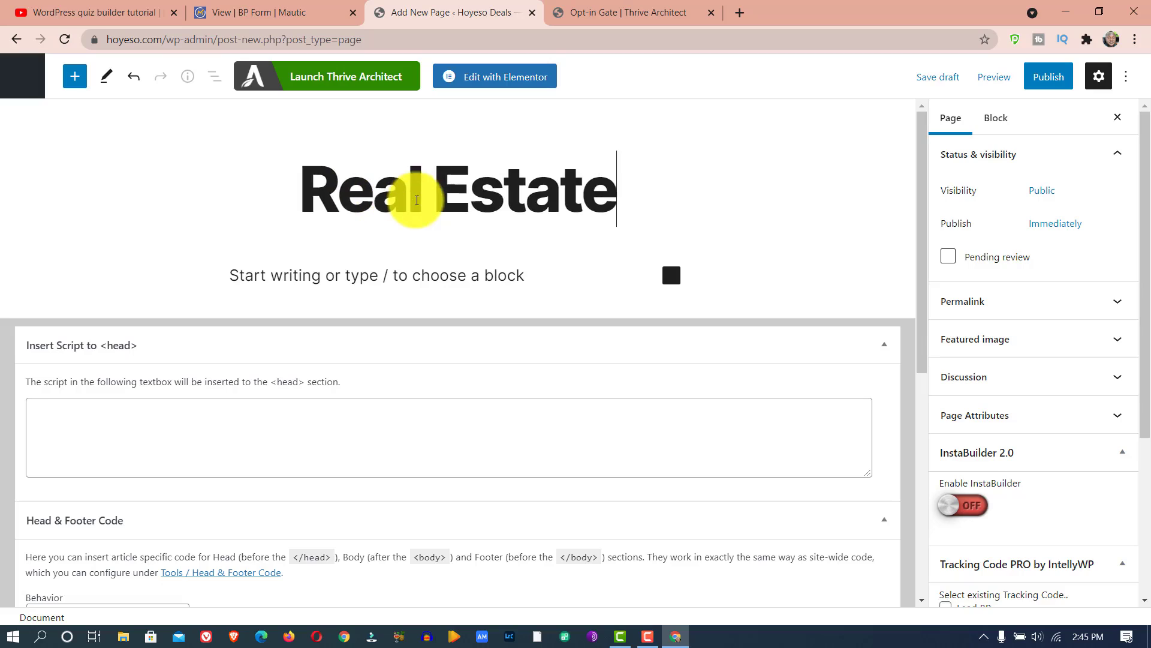
- Paste the quiz shortcode [tqb_quiz id='3264'] into the body of the Real Estate page and publish it
click(414, 270)
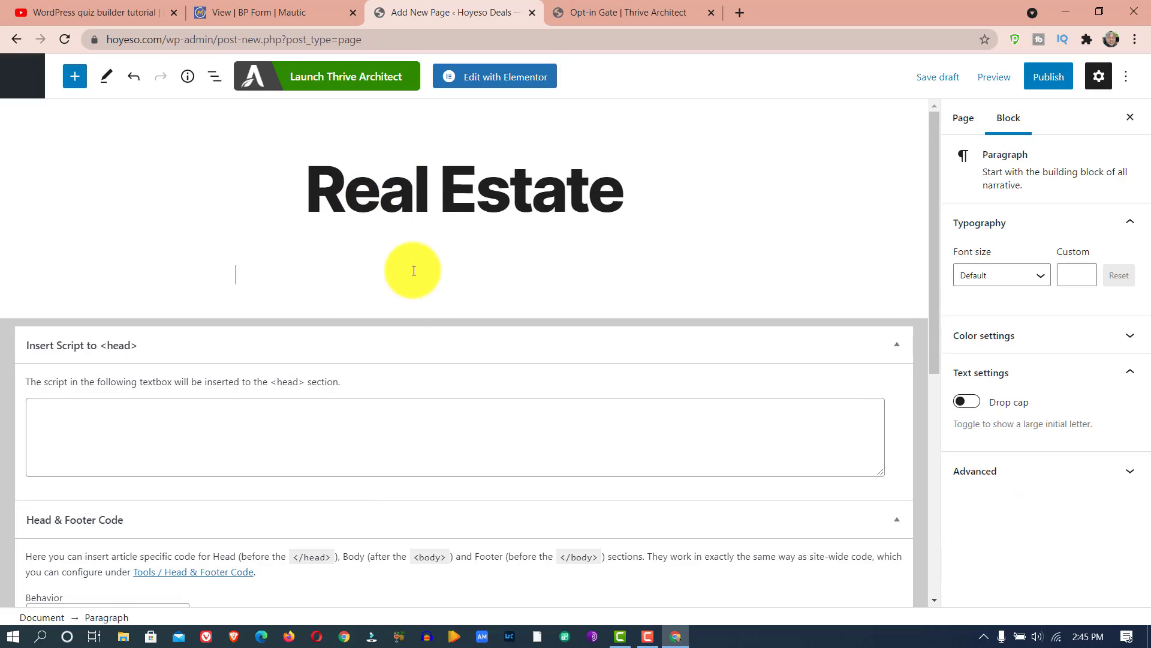
key(ctrl+v)
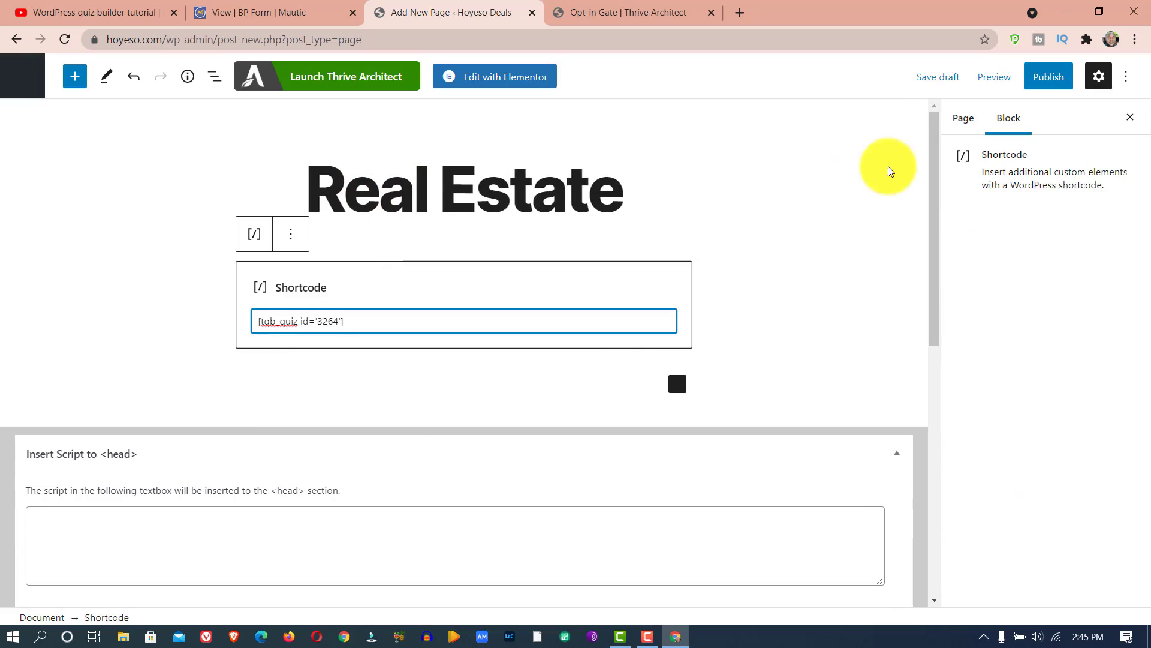
click(1040, 81)
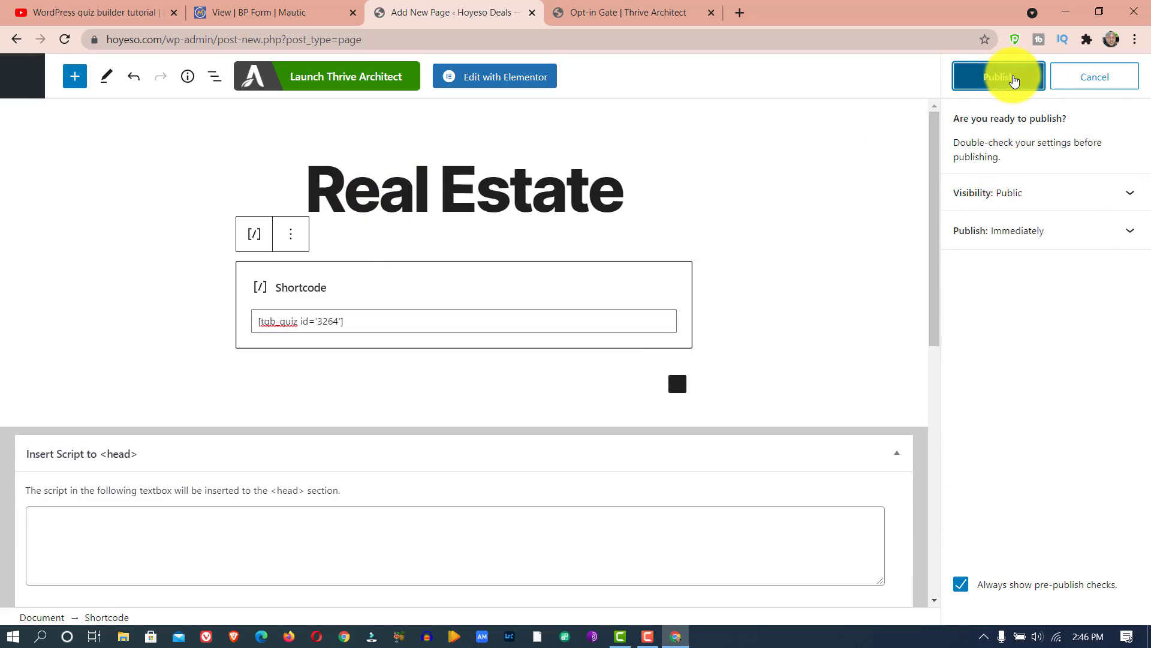
click(1014, 78)
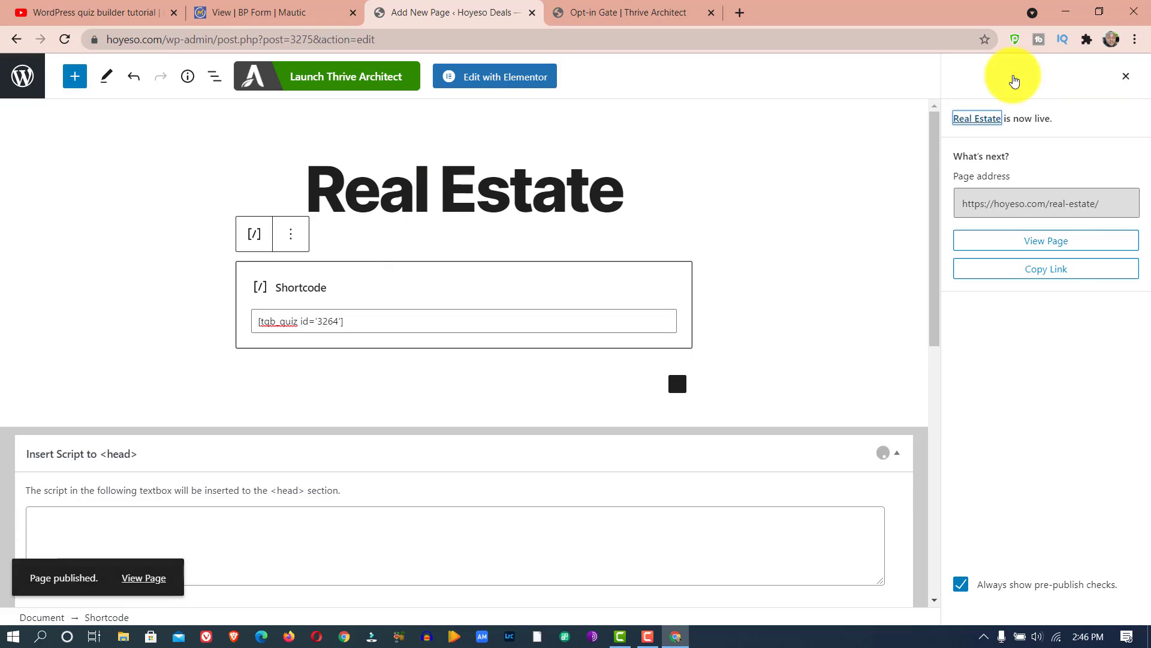
- View the published page, start the quiz and answer LAND, N1 Million - N5 Million, Within 3 Months and LAGOS
click(1054, 241)
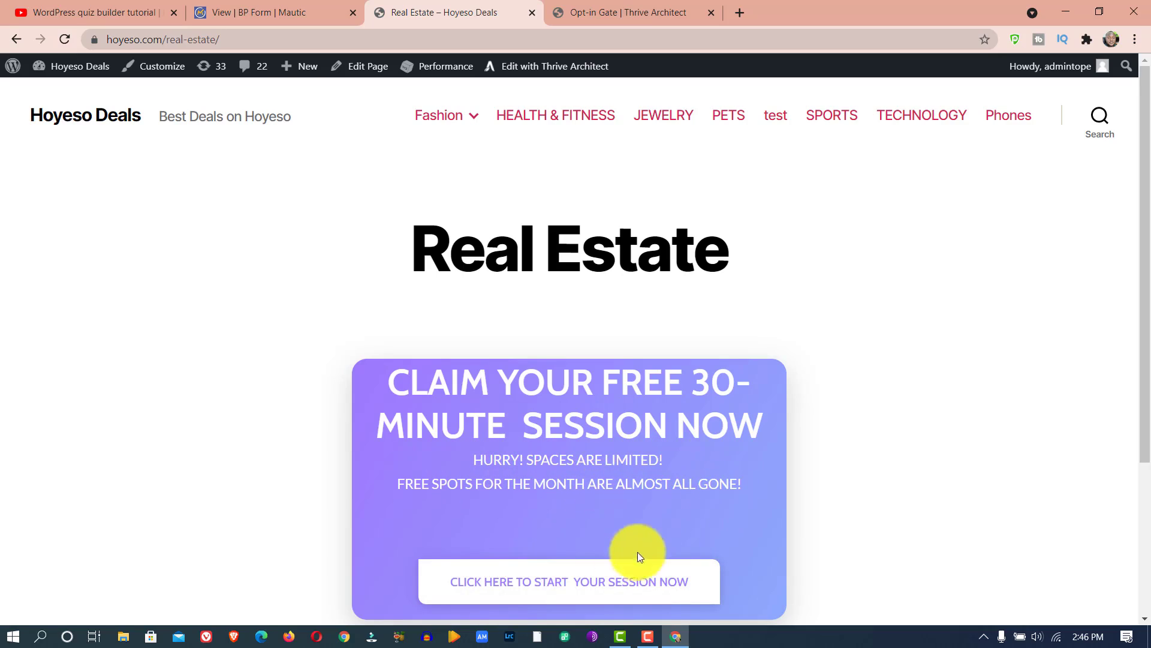
click(570, 587)
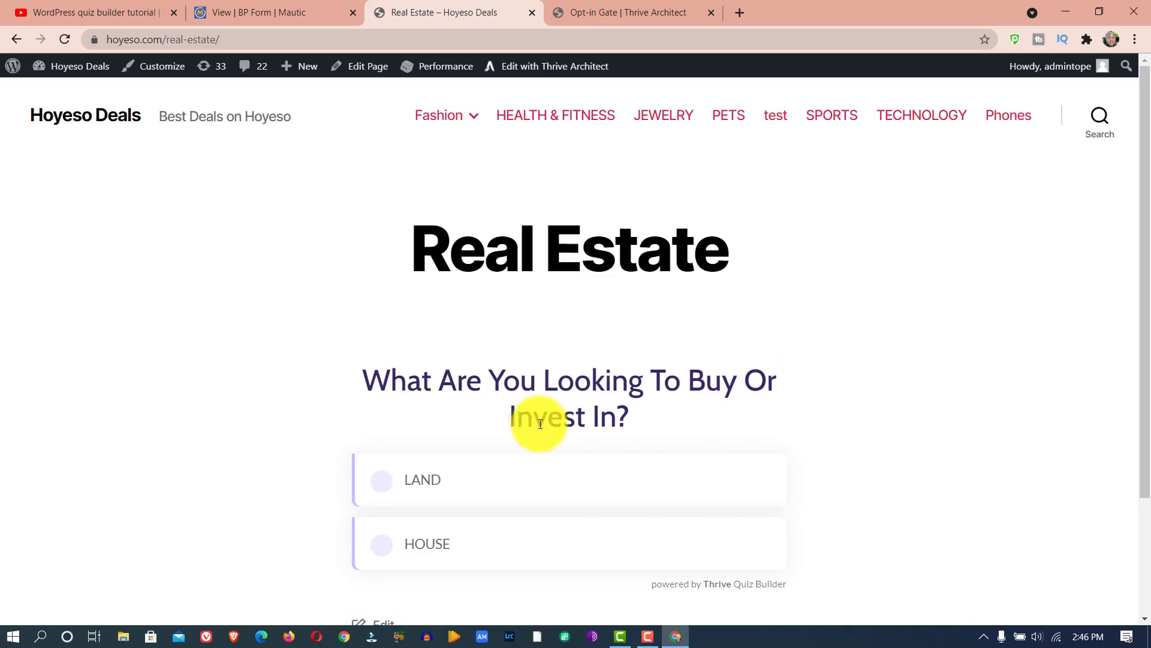
click(567, 496)
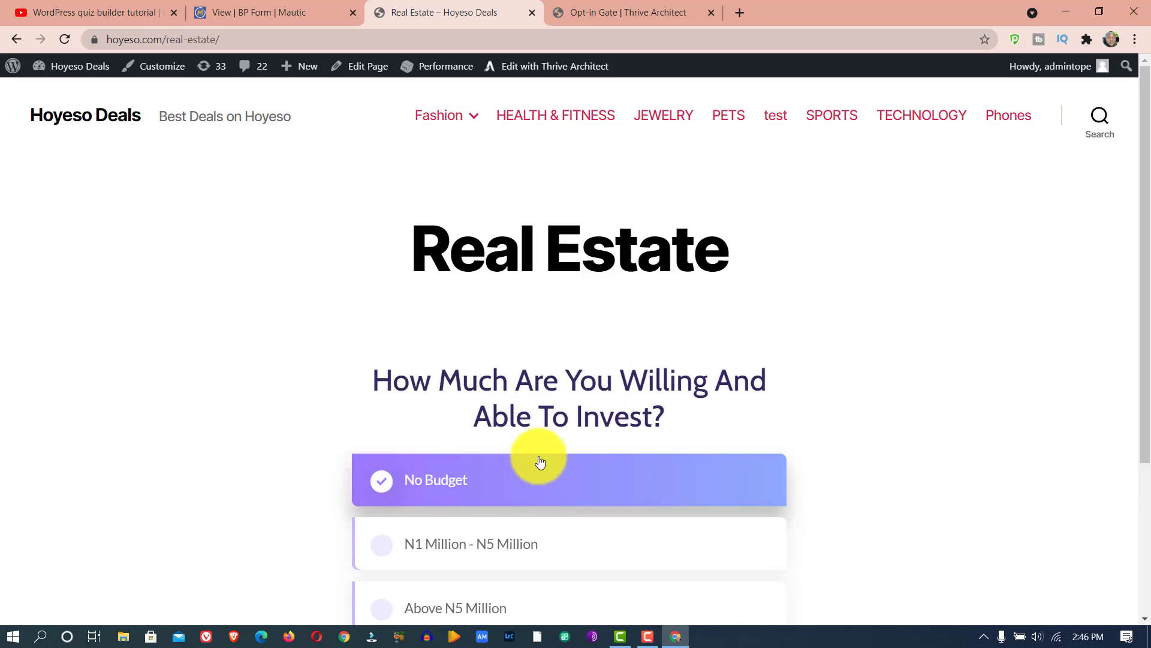
scroll(1132, 191, down, 2)
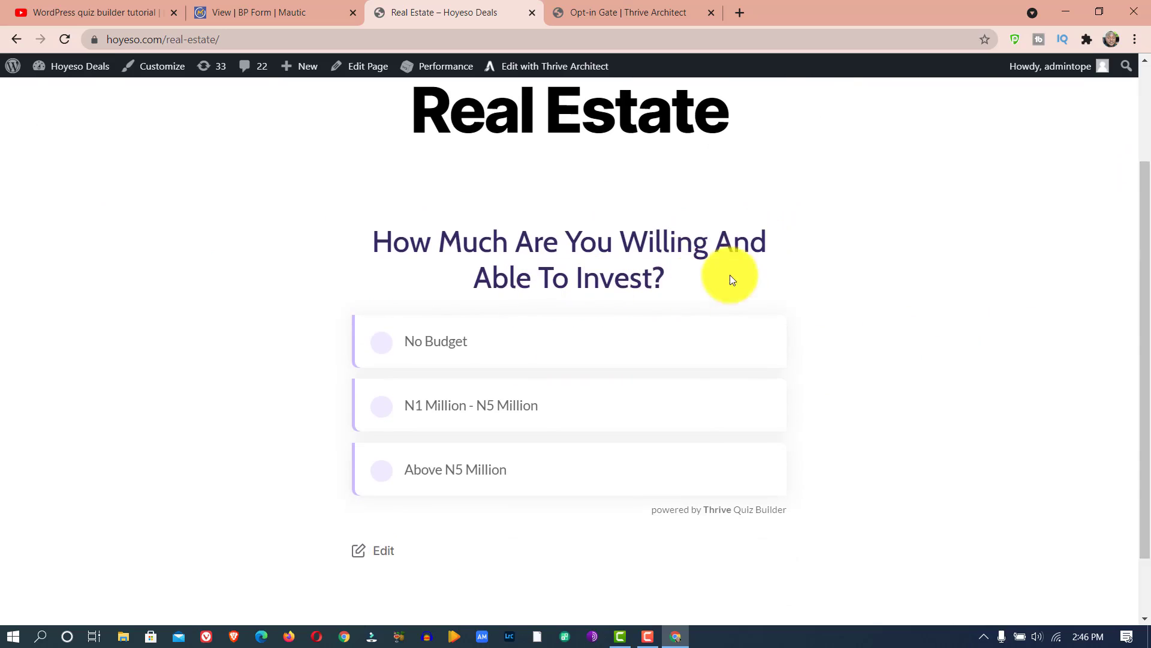
click(529, 400)
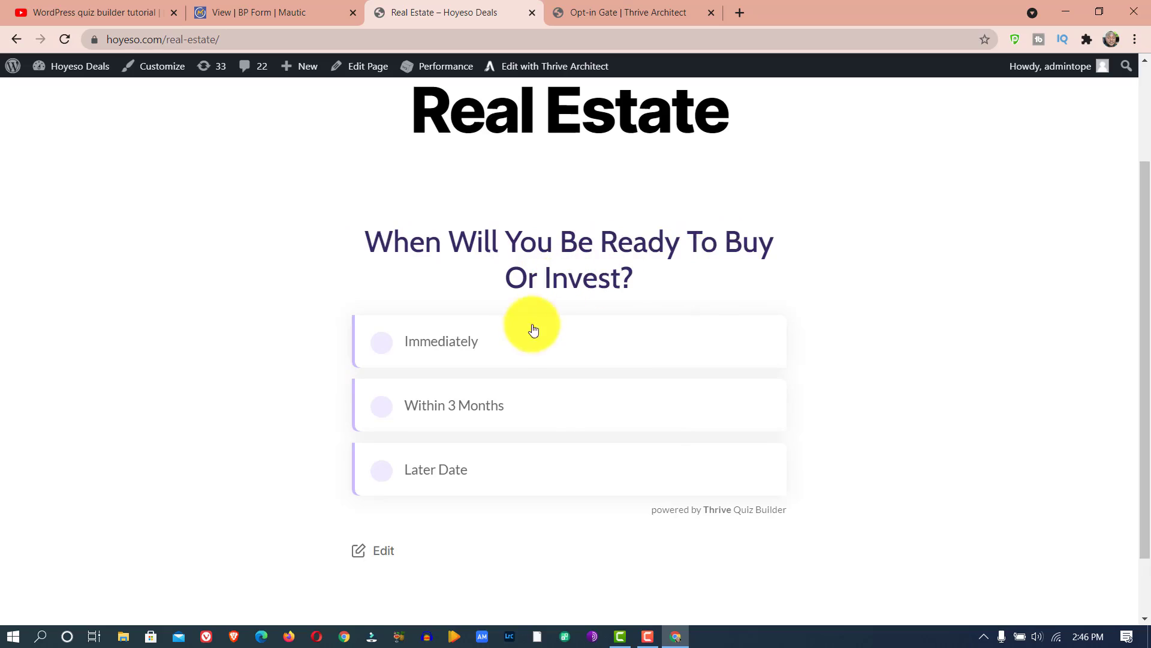
click(475, 386)
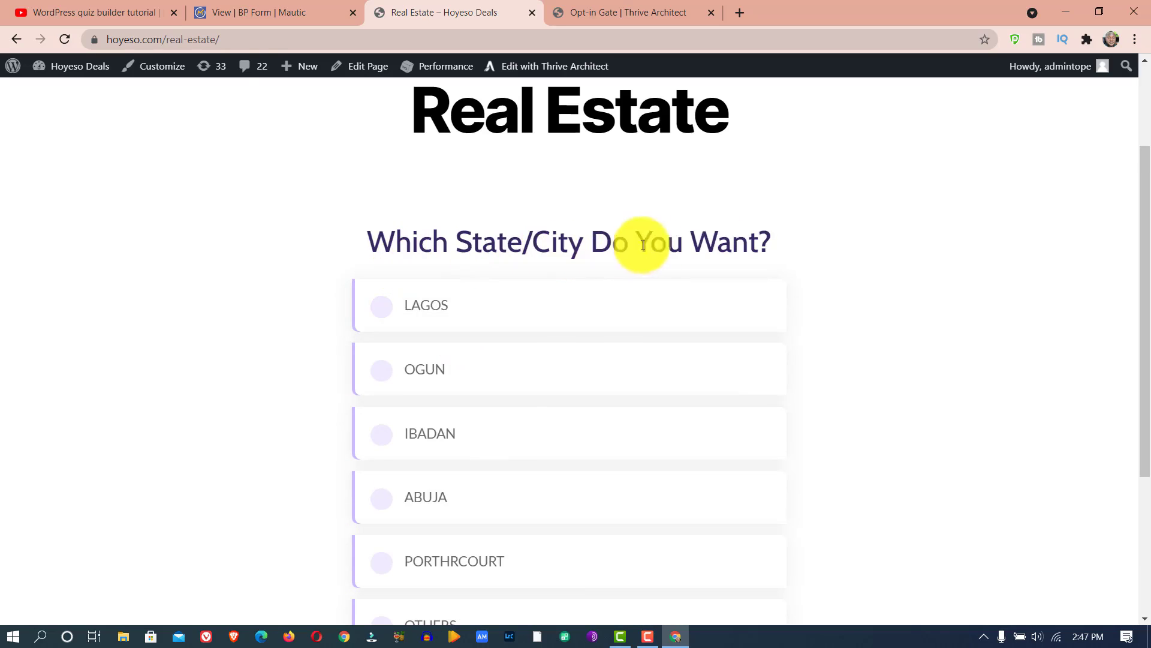
click(493, 324)
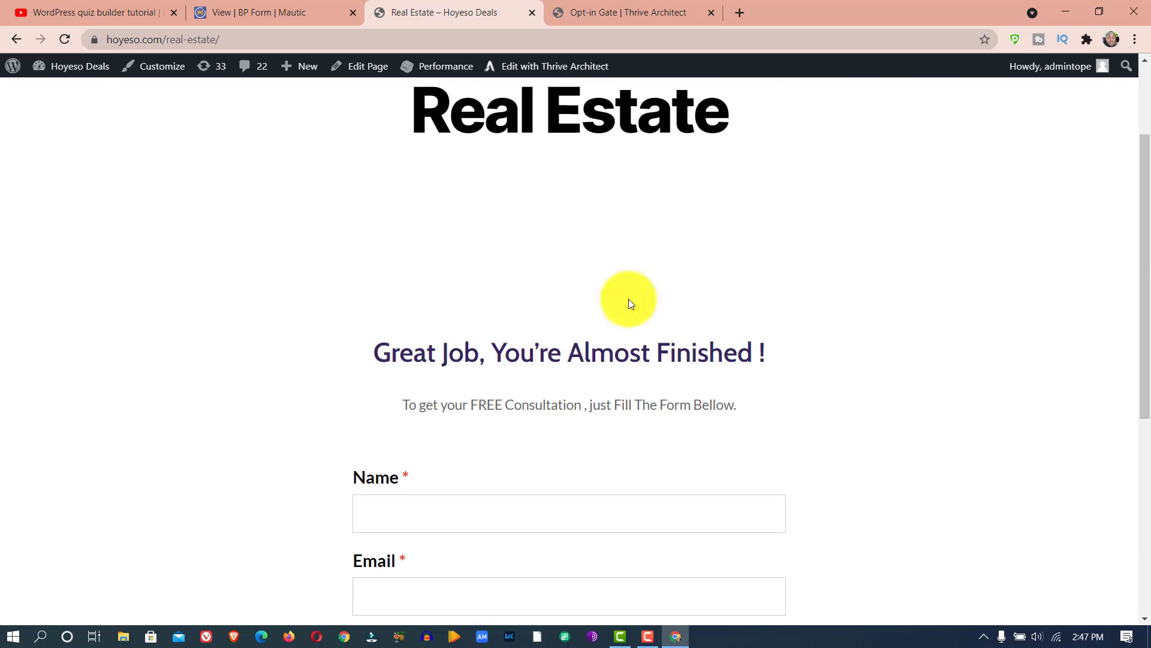
- Enter the prospect's name in the Name field of the quiz's opt-in form
drag(1146, 186, 1144, 284)
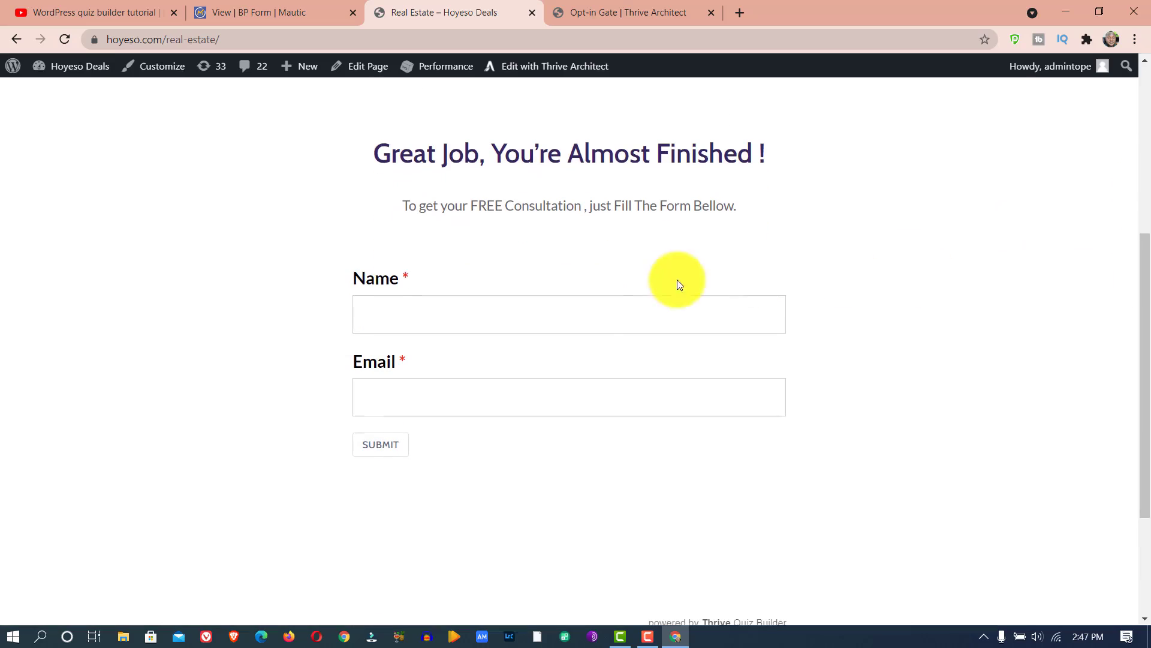
click(579, 309)
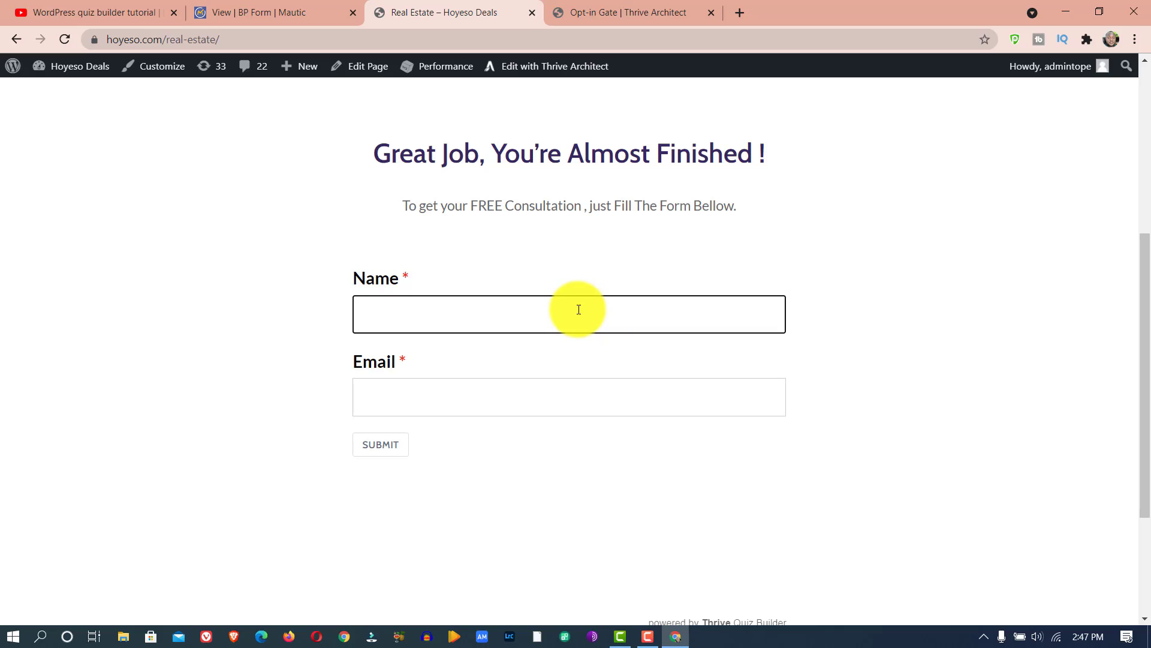
text(Oluwabiyi)
- Enter the prospect's email address in the opt-in form and submit it
click(574, 392)
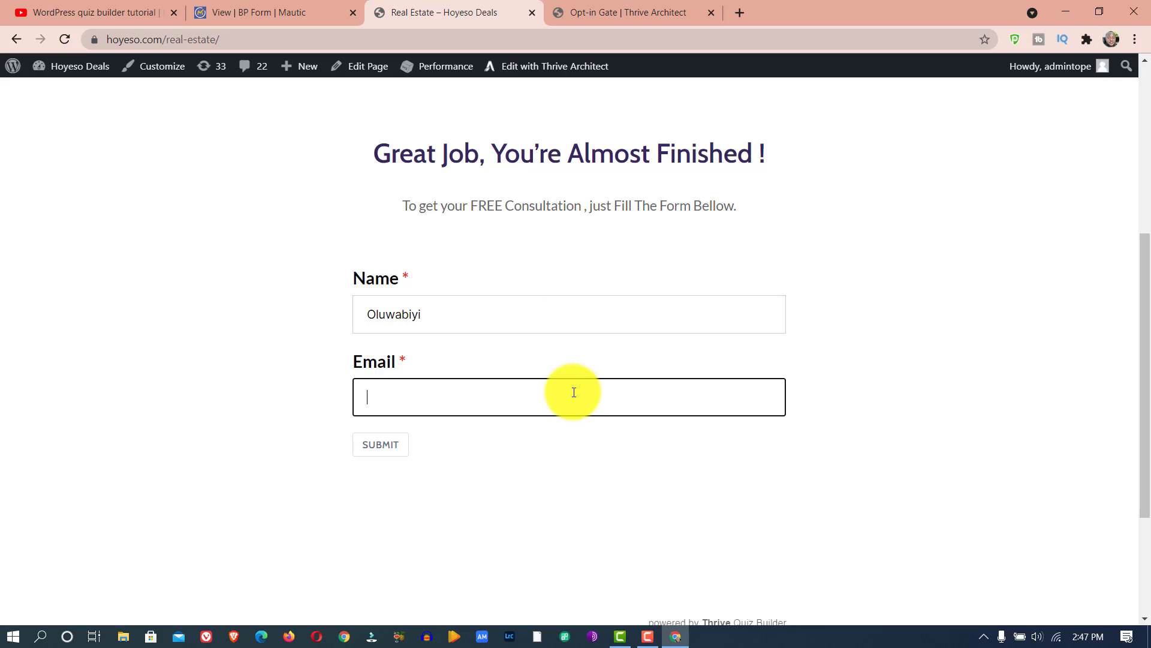
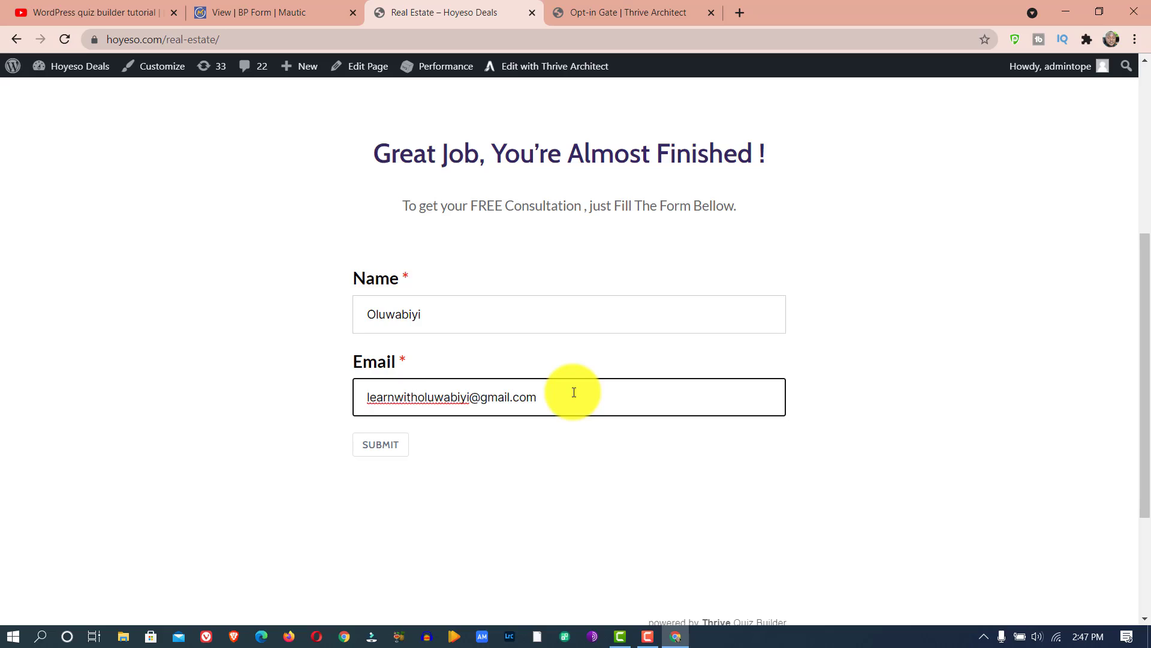
click(388, 451)
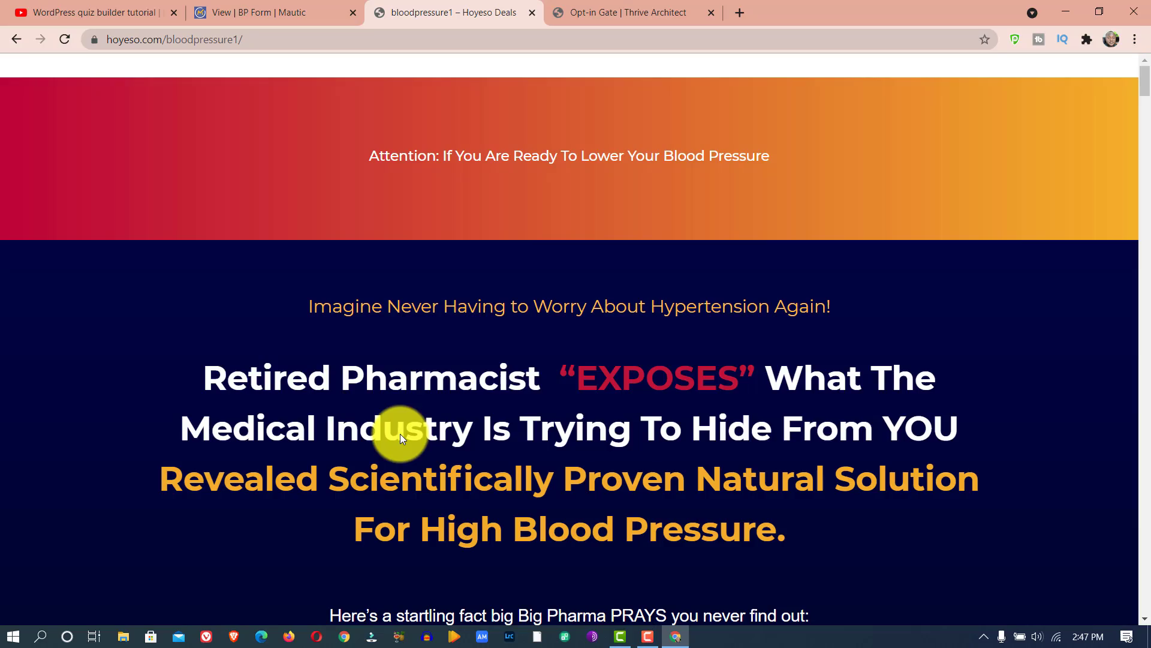
- Look over the bloodpressure1 landing page and switch to Gmail to open the "Here Is Your Free Report To Lower BP" email
scroll(452, 363, down, 20)
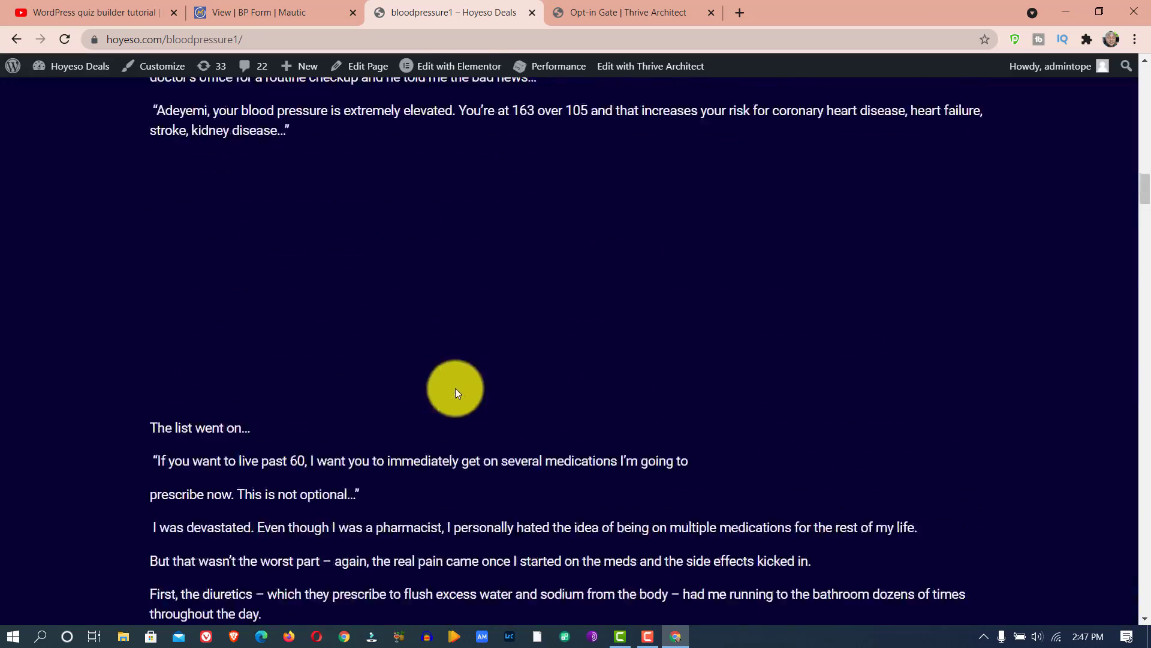
scroll(455, 383, down, 10)
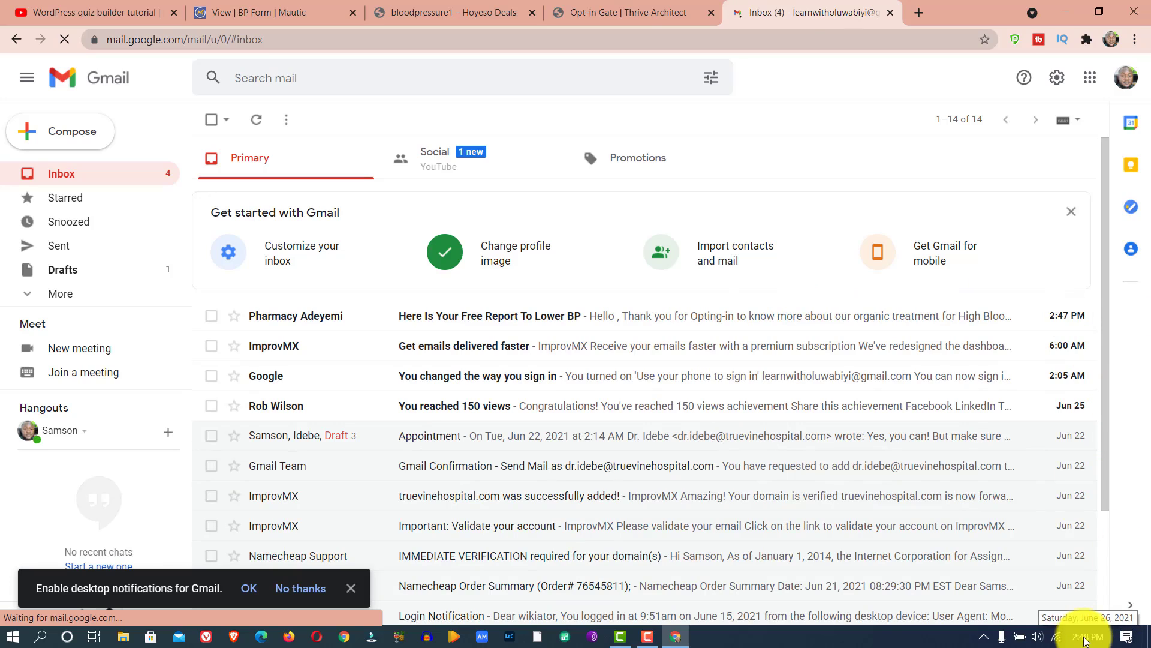
click(623, 315)
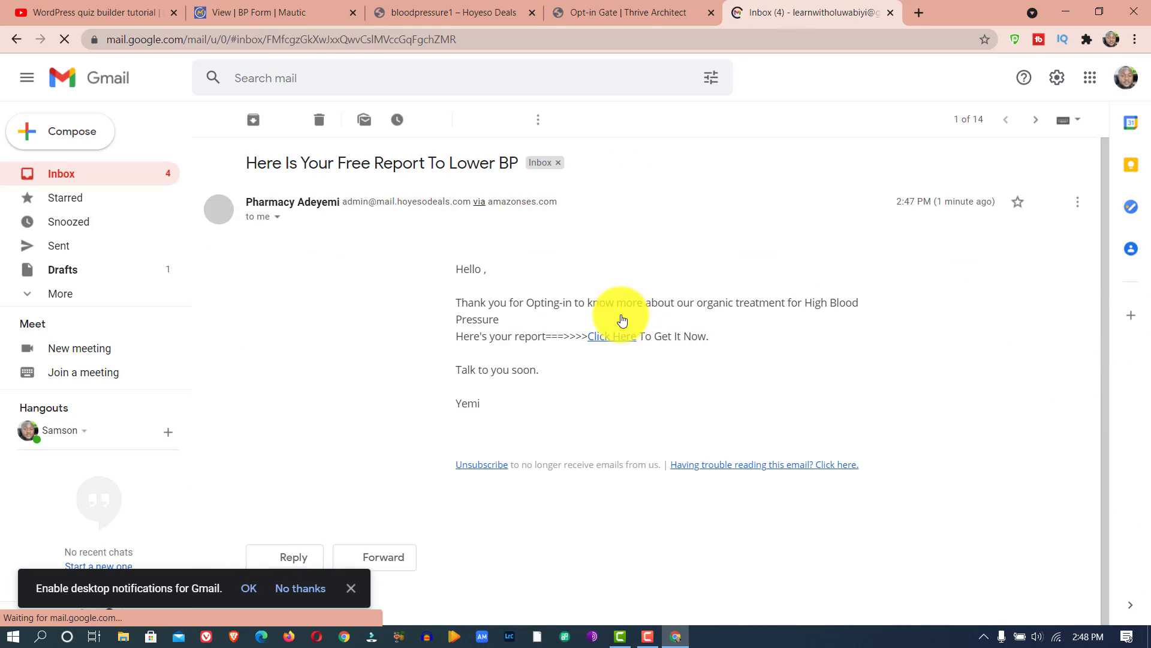